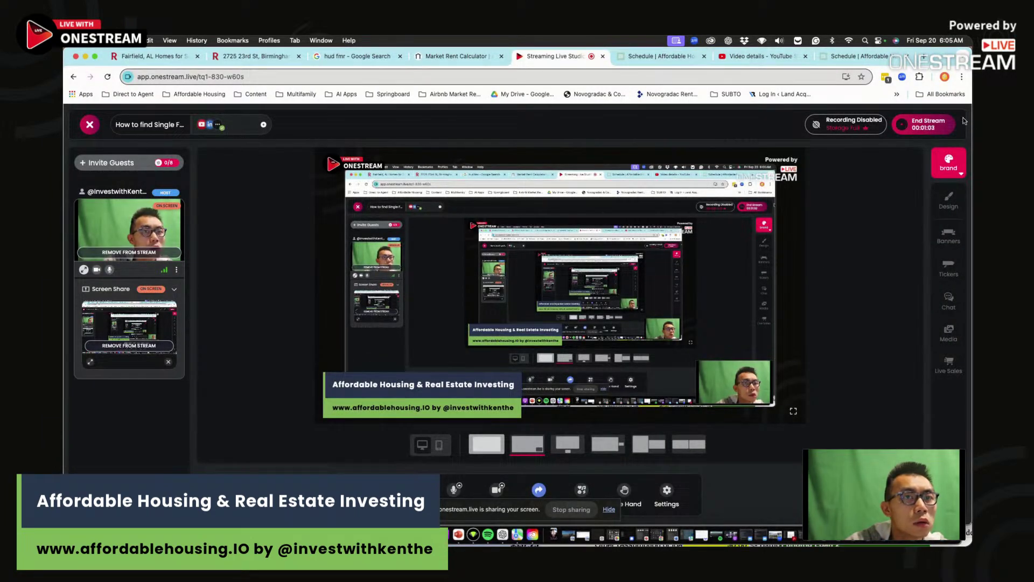
- Cancel the end-stream prompt so the broadcast keeps running, then show the Day 355 video details
left_click(922, 125)
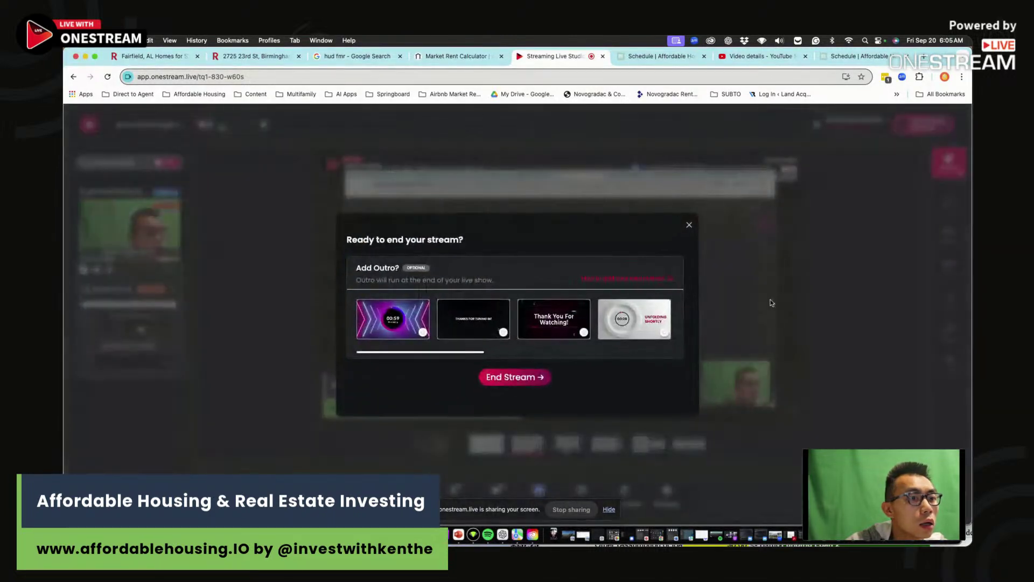
left_click(689, 225)
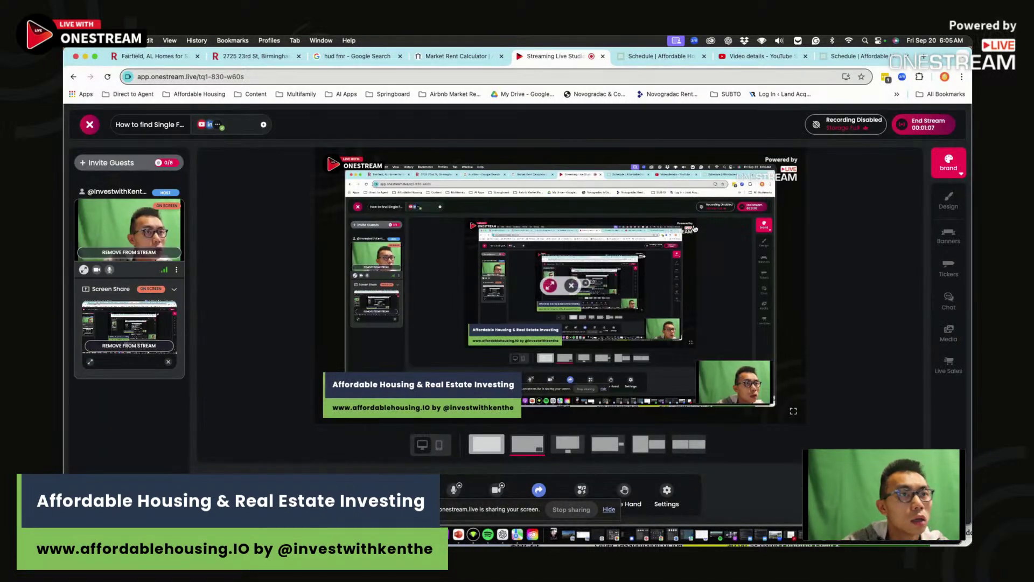
left_click(757, 56)
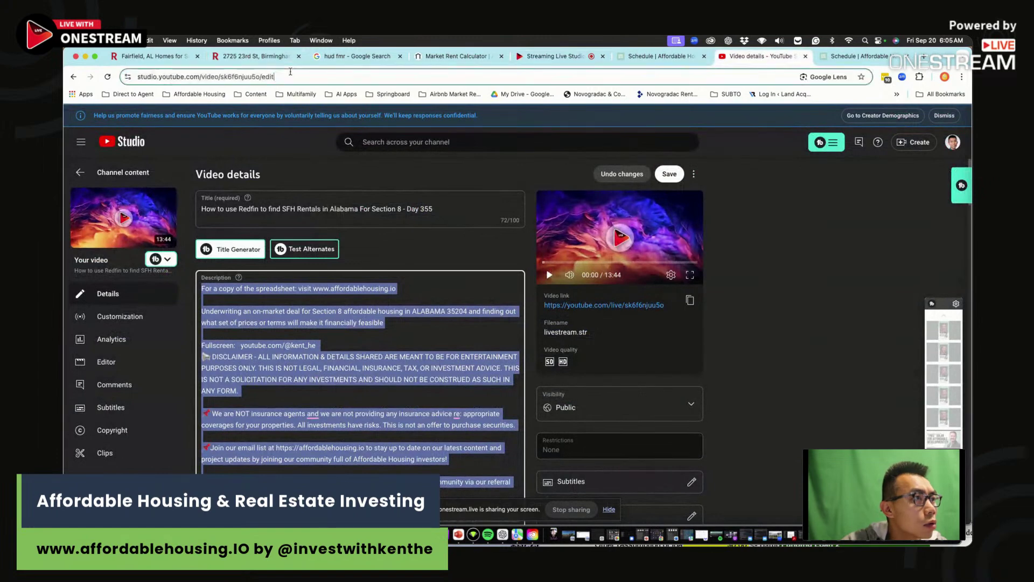
left_click(270, 77)
type("y")
left_click(268, 100)
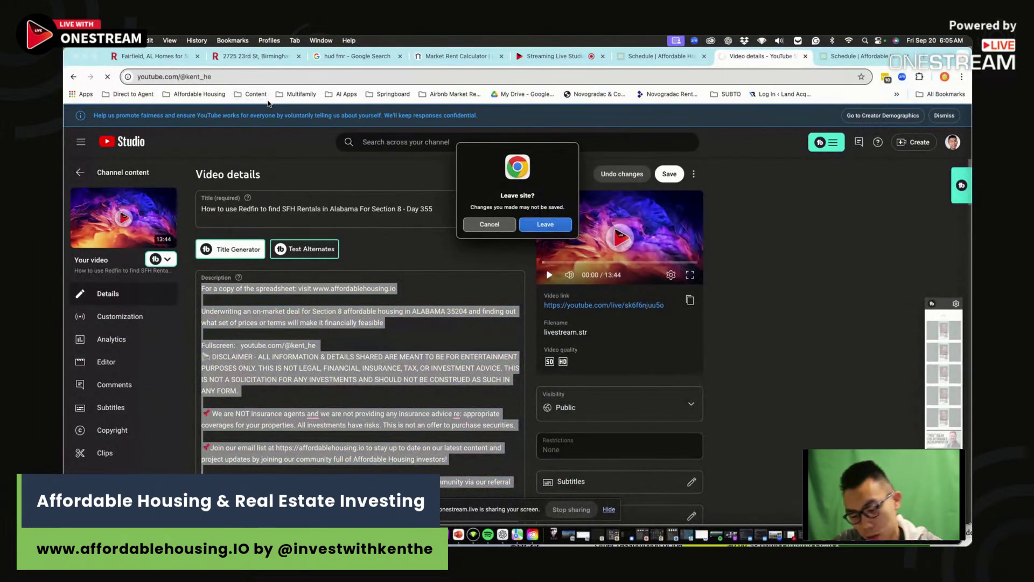
left_click(536, 225)
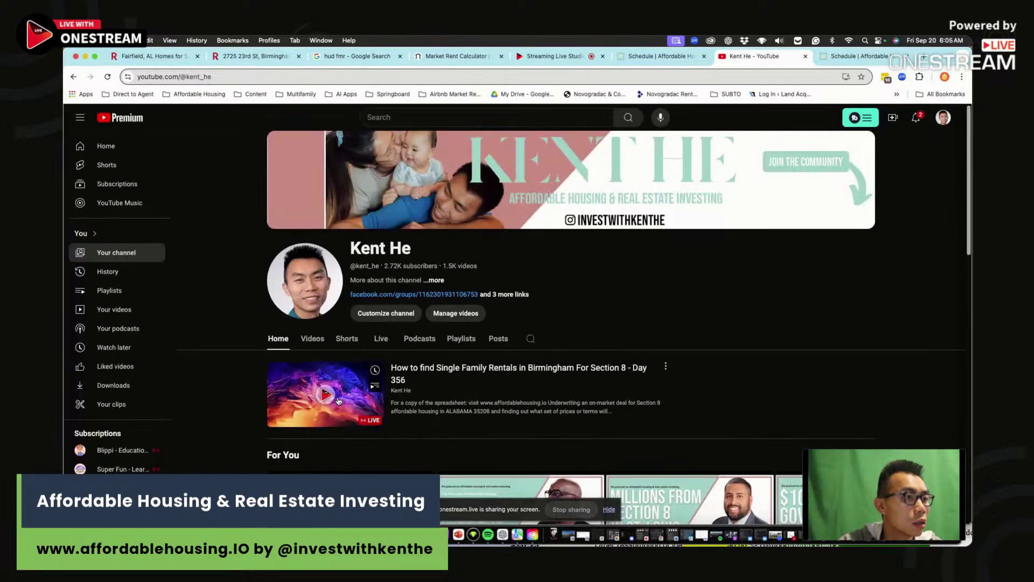
left_click(338, 400)
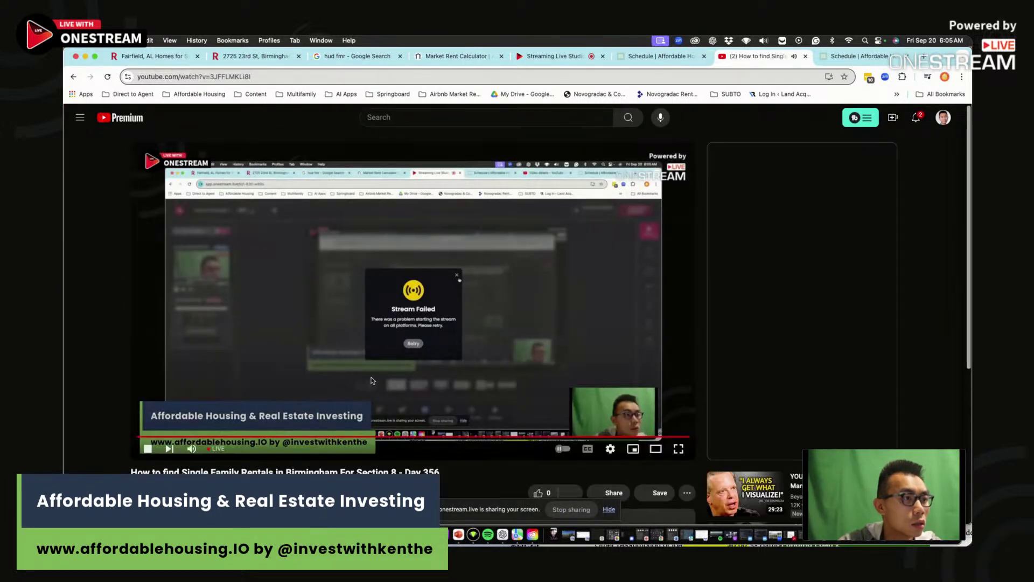
- Adjust the system sound volume, pause playback, and switch to the Fairfield, AL listings
scroll(301, 417, "down", 2)
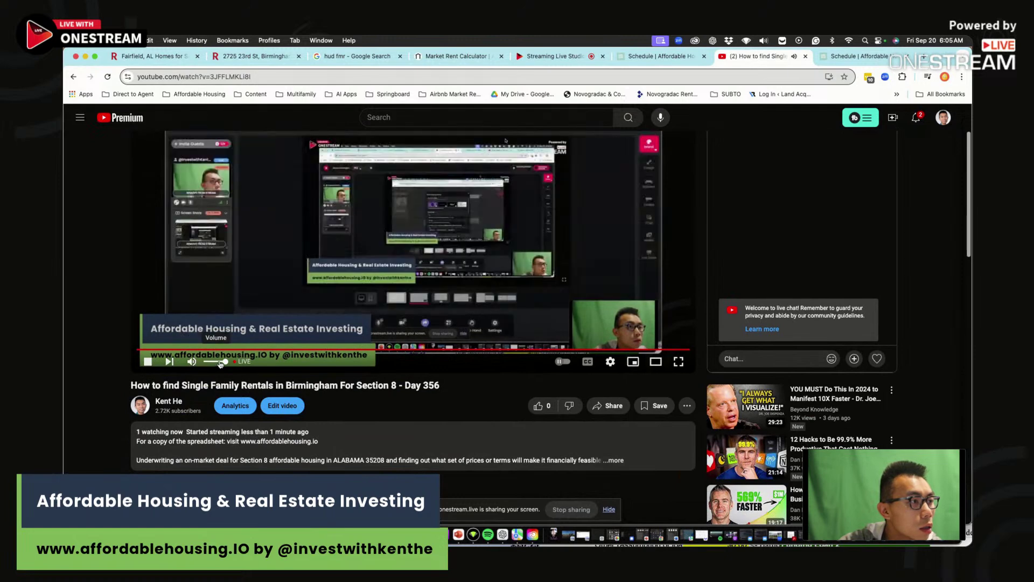
left_click(879, 41)
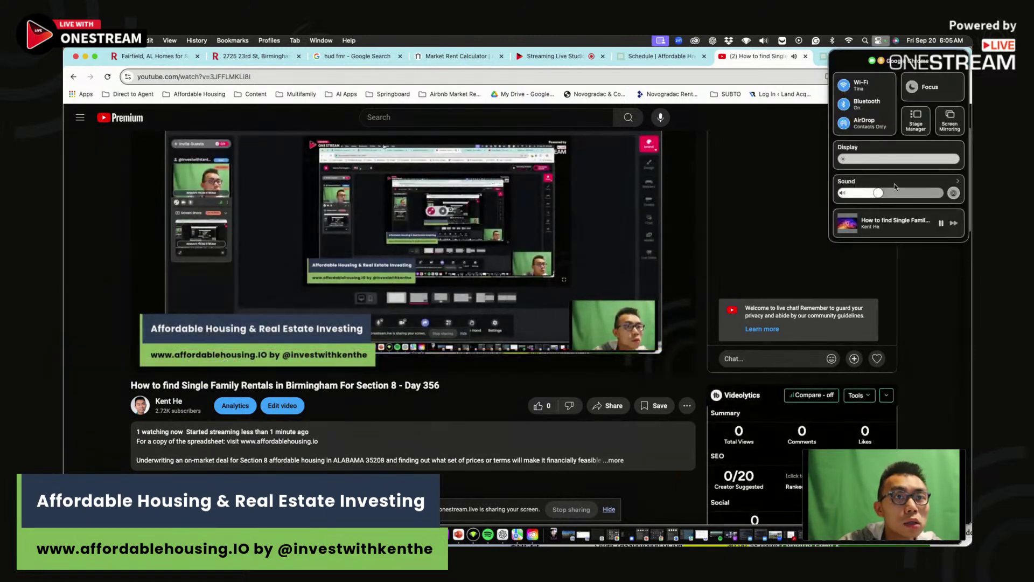
left_click(952, 193)
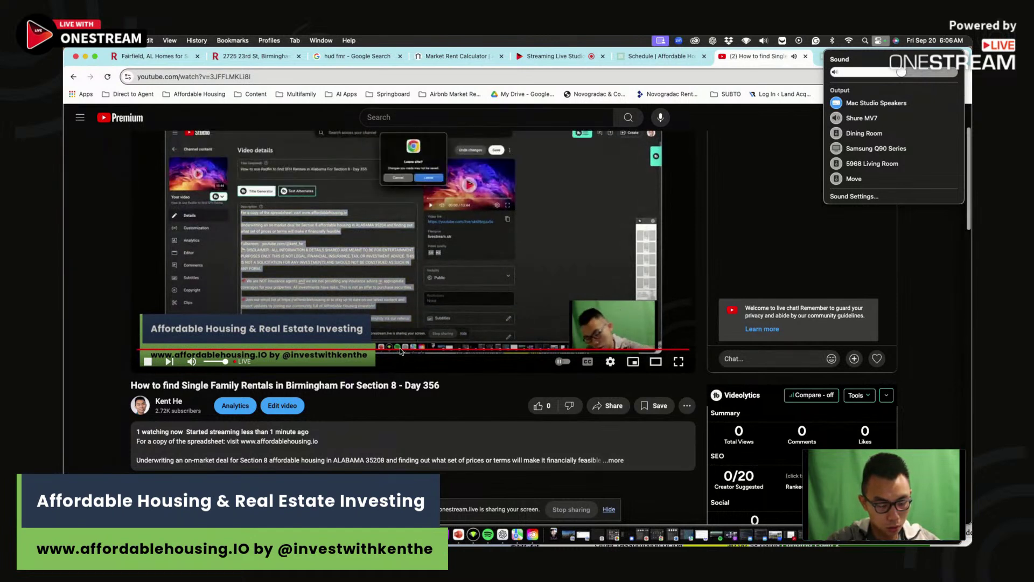
left_click(149, 371)
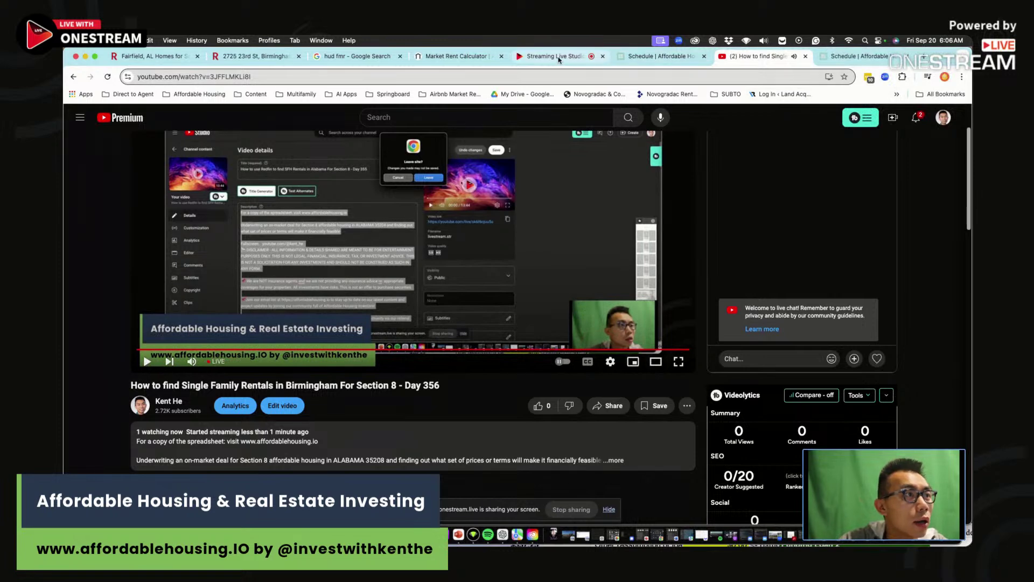
key("super+1")
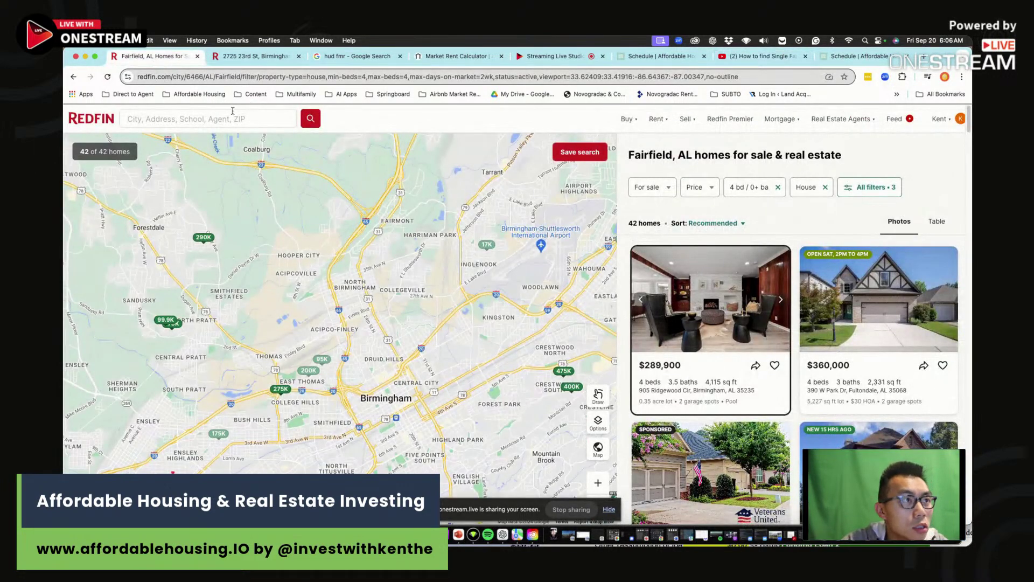
left_click(257, 56)
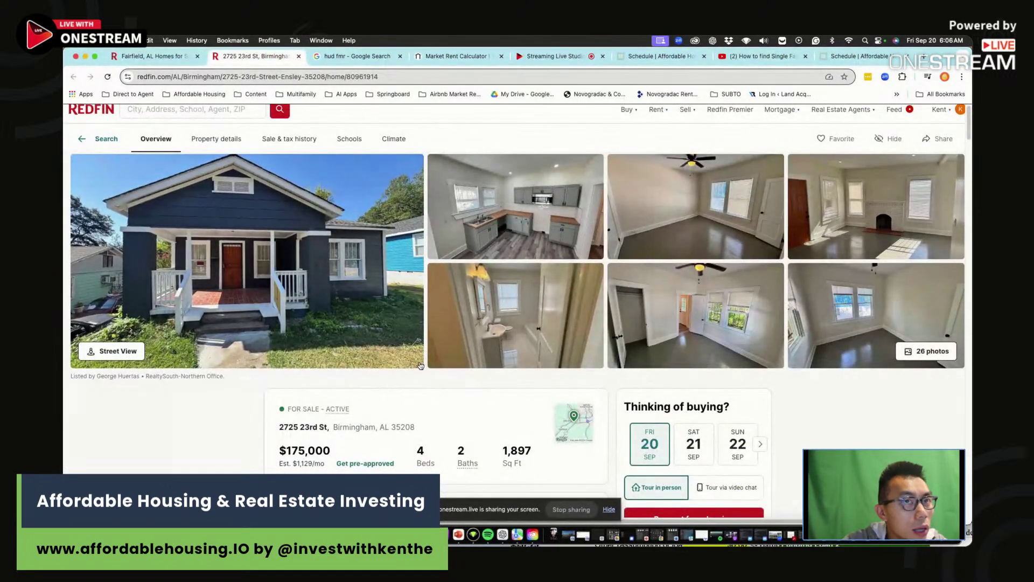
left_click_drag(297, 438, 426, 434)
left_click(405, 430)
left_click(283, 425)
left_click(425, 433)
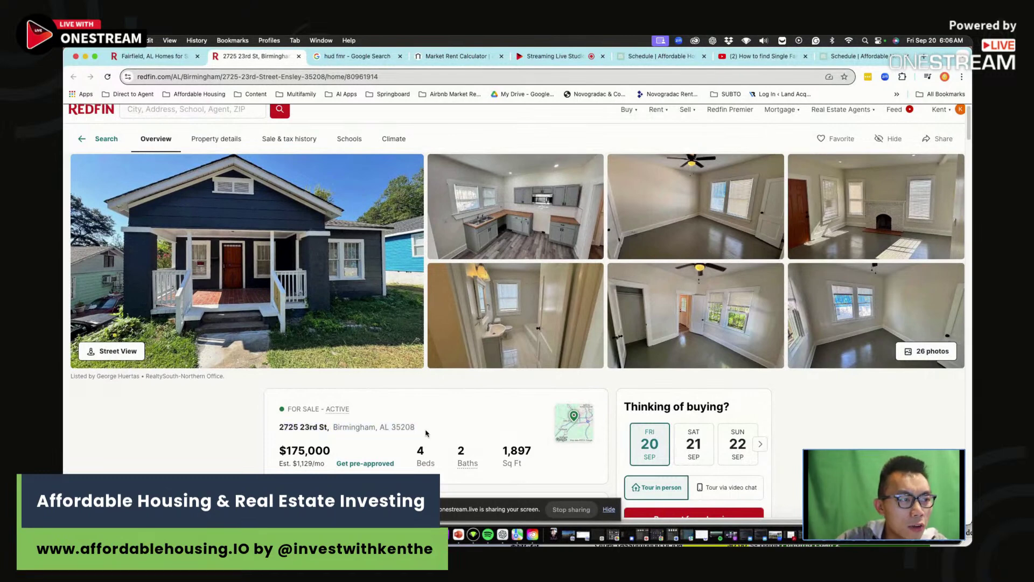
- Zoom out the location map to see where the house sits in Birmingham, then close it
left_click(574, 425)
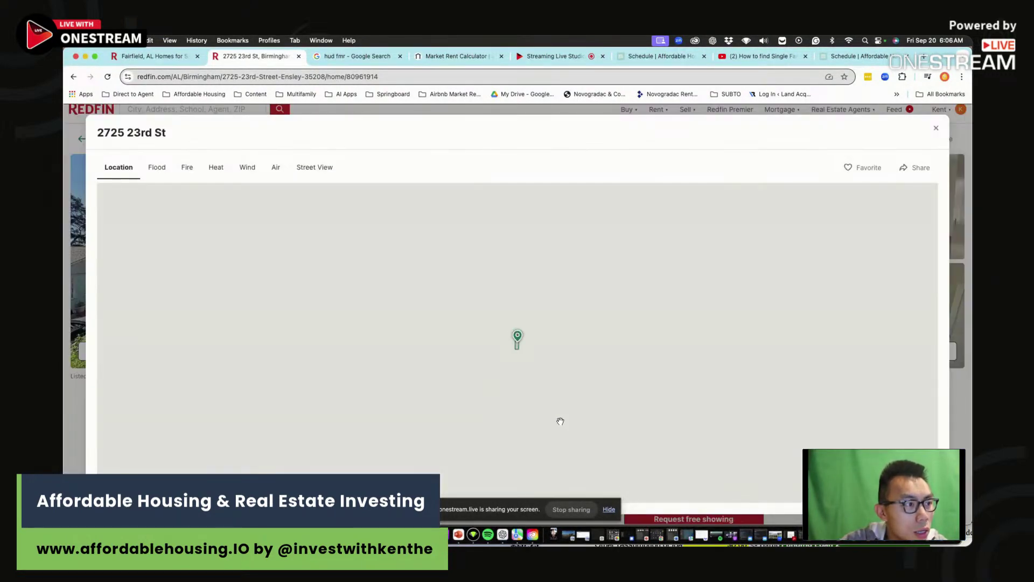
scroll(658, 409, "down", 5)
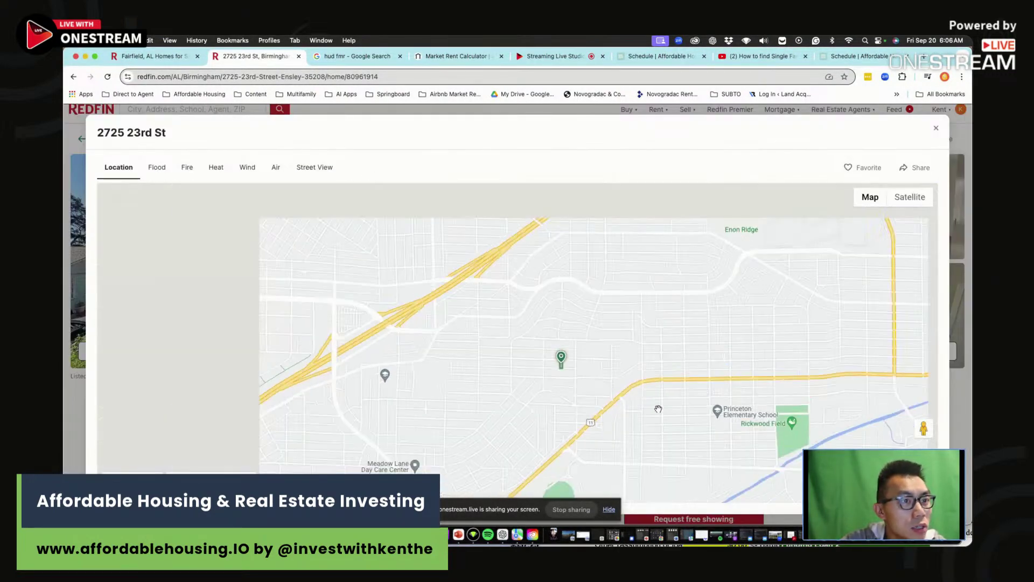
scroll(658, 409, "down", 2)
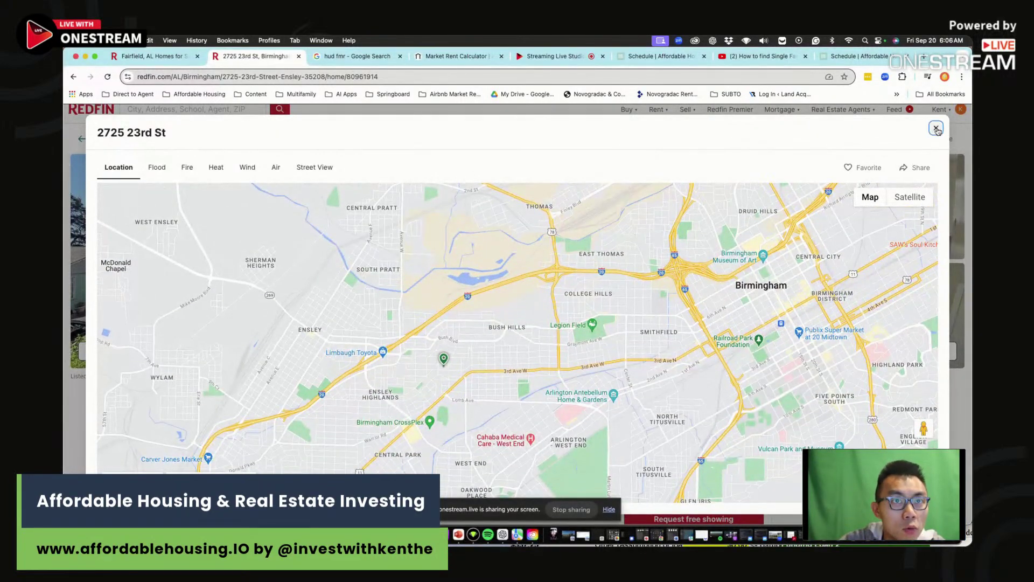
left_click(936, 129)
scroll(363, 463, "down", 5)
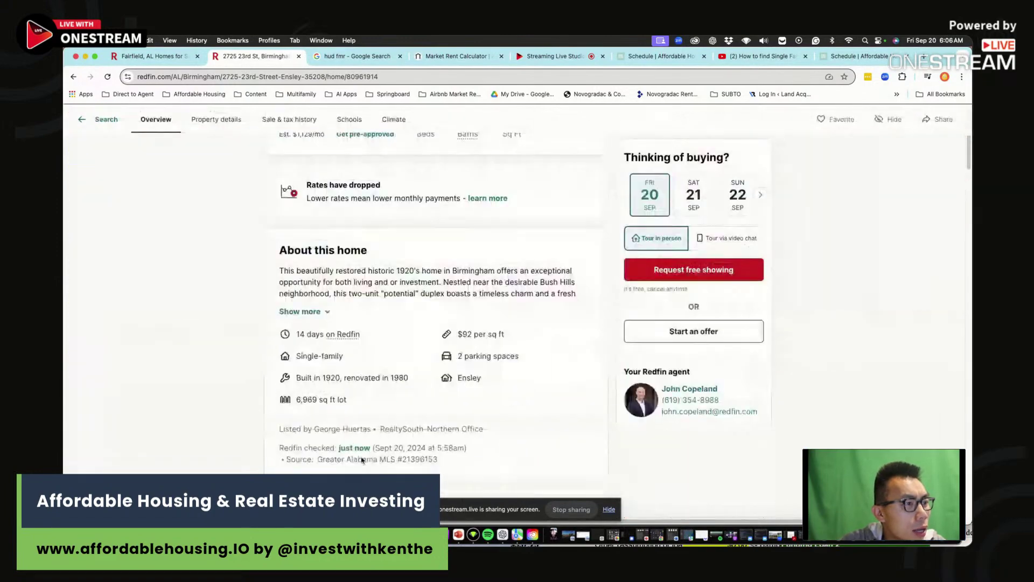
scroll(399, 261, "up", 5)
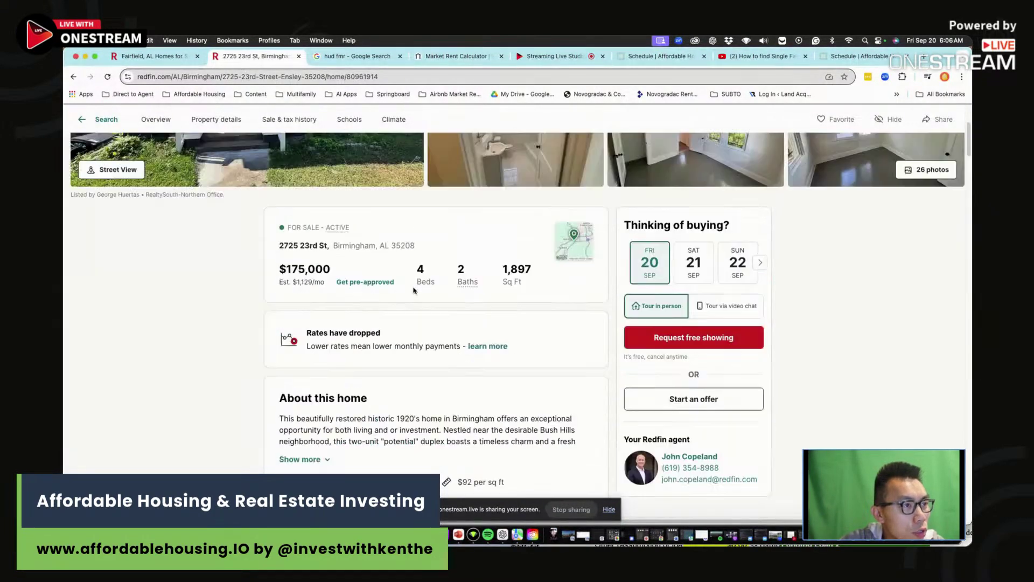
- Open the photo gallery, scroll the grid, and view the hallway photo full size
left_click(545, 320)
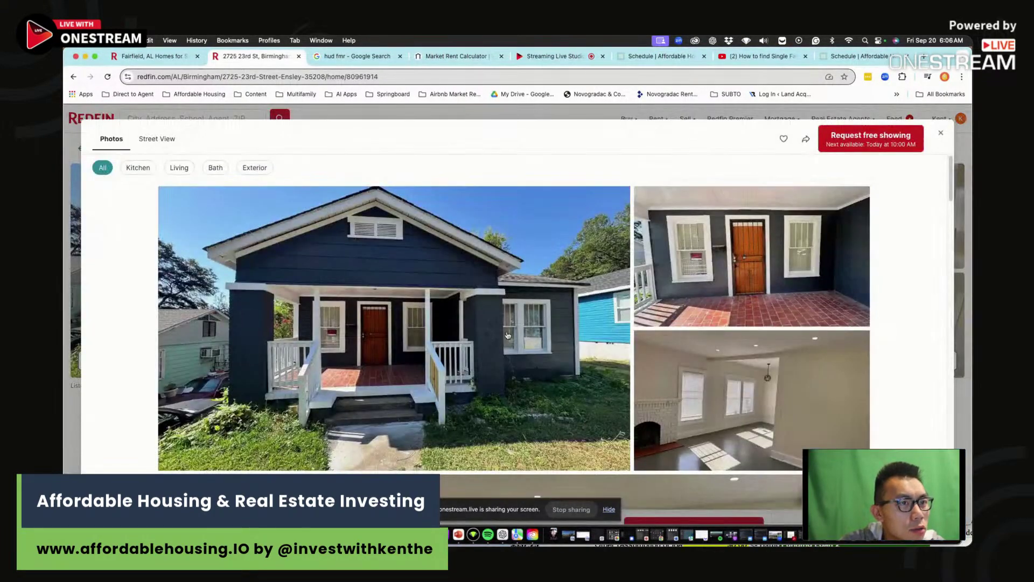
scroll(634, 336, "down", 1)
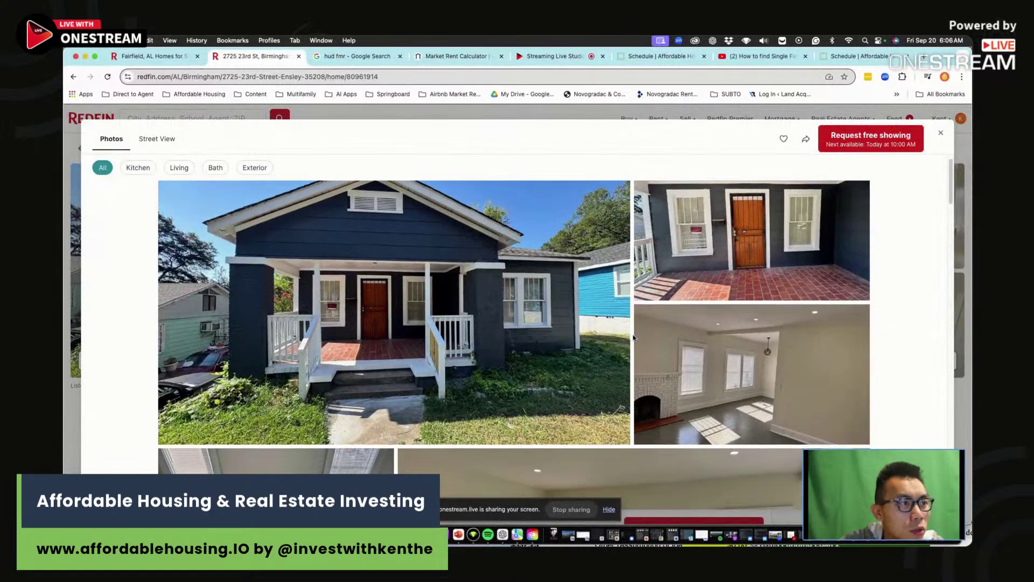
scroll(636, 347, "down", 4)
scroll(636, 347, "down", 2)
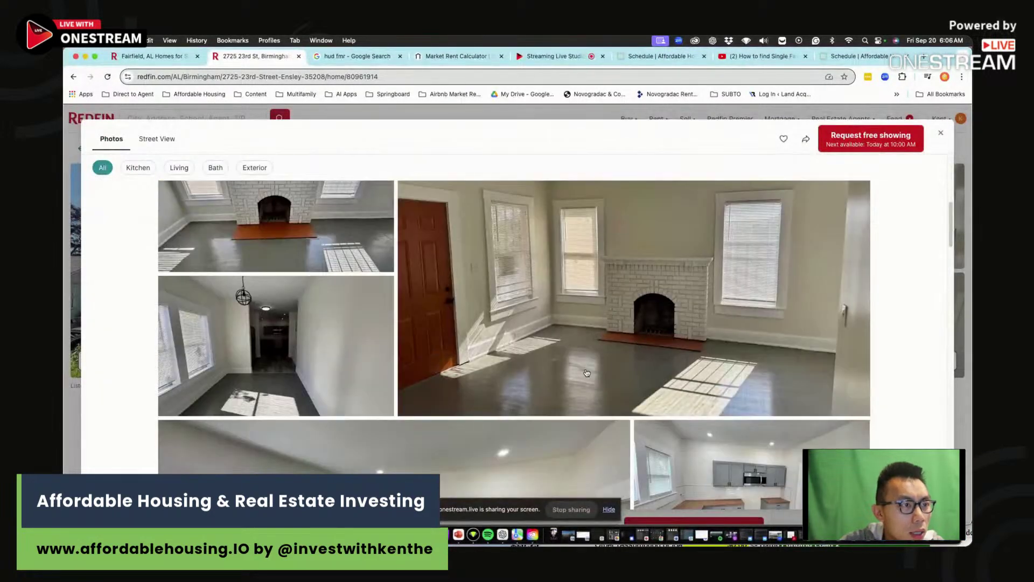
scroll(349, 287, "down", 5)
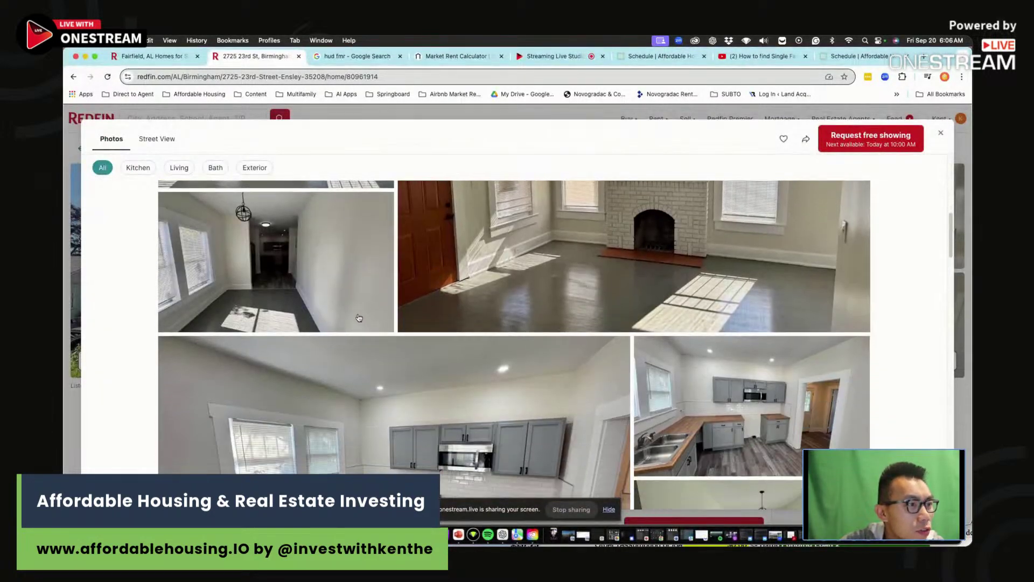
scroll(405, 350, "down", 2)
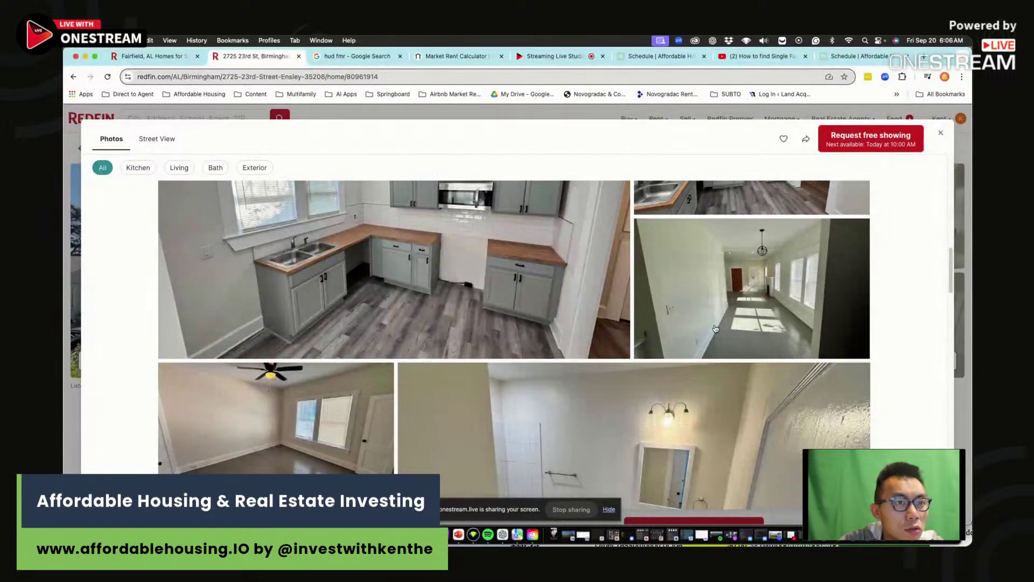
left_click(715, 324)
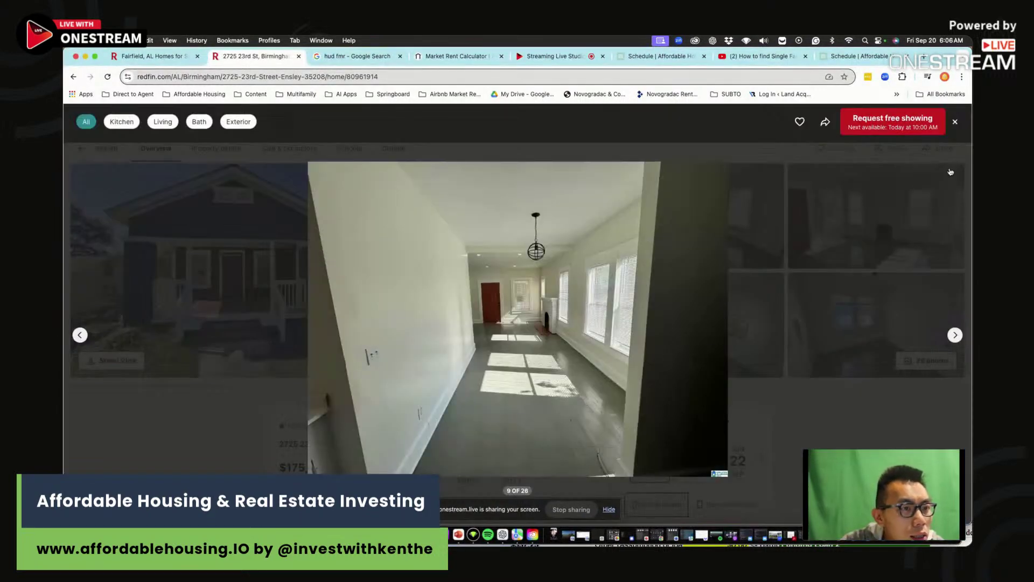
left_click(955, 123)
- Scroll further through the photos and view a bedroom photo full size
scroll(587, 344, "down", 5)
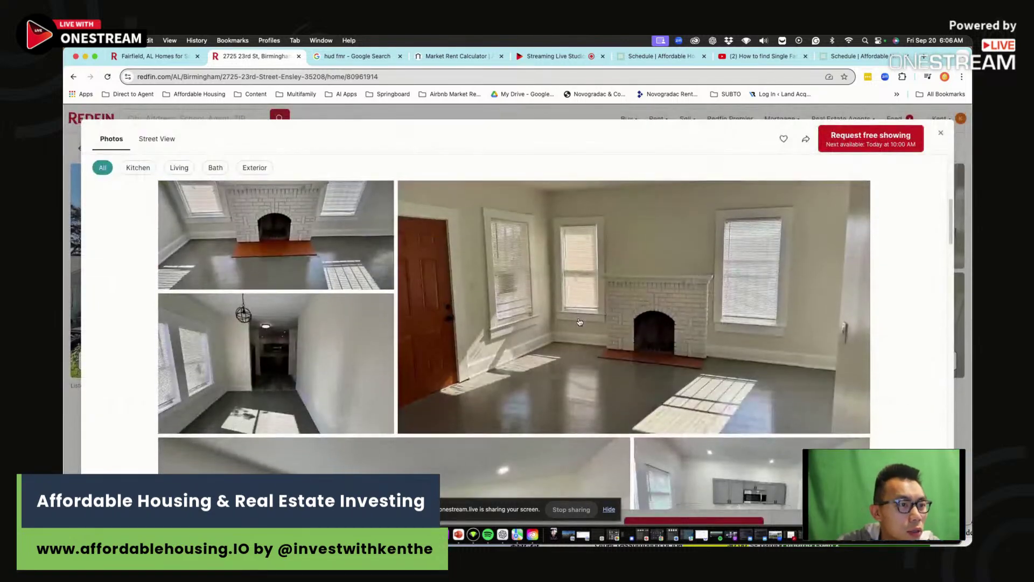
scroll(587, 344, "down", 5)
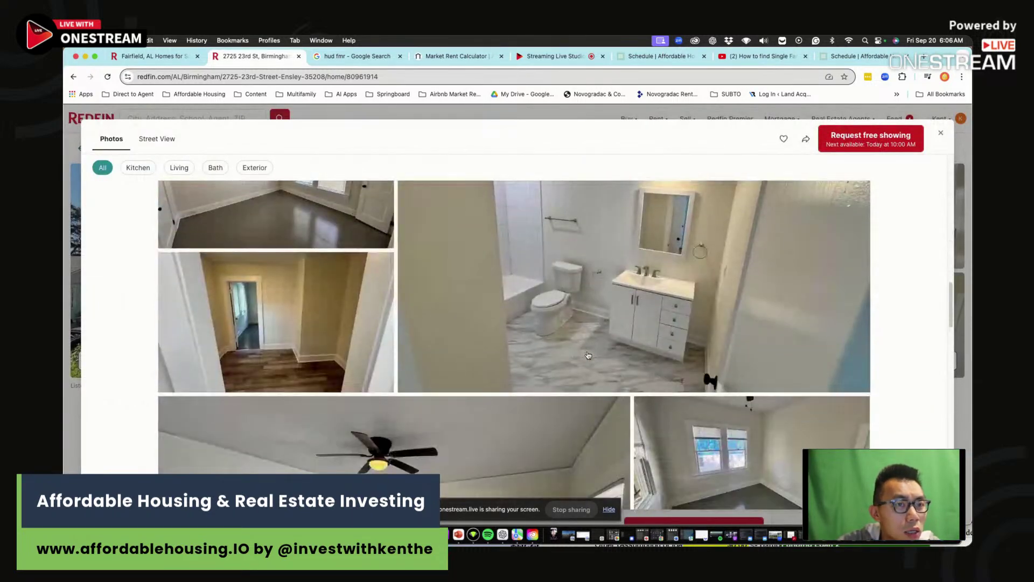
scroll(591, 354, "down", 2)
scroll(613, 323, "up", 4)
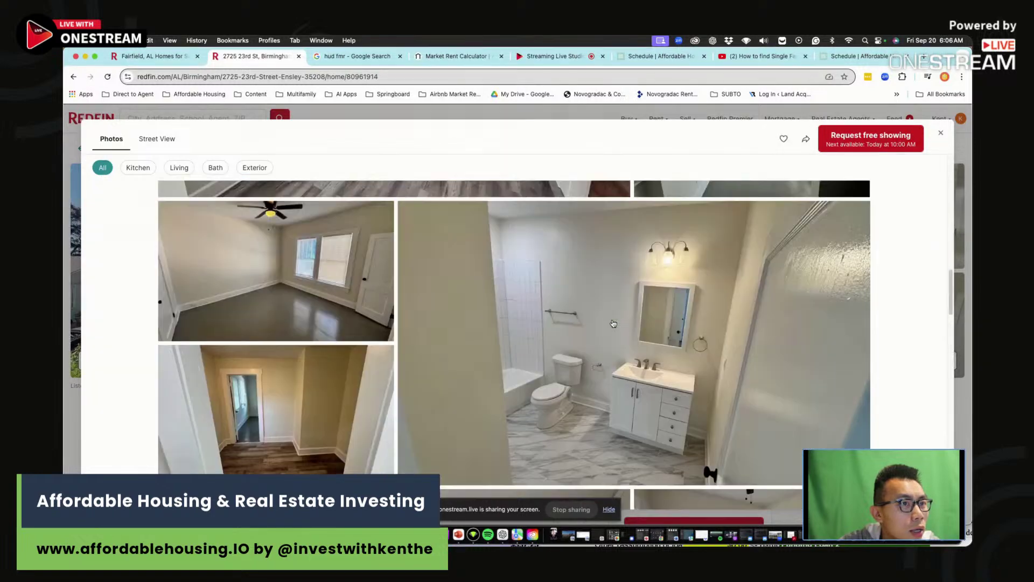
scroll(613, 323, "down", 5)
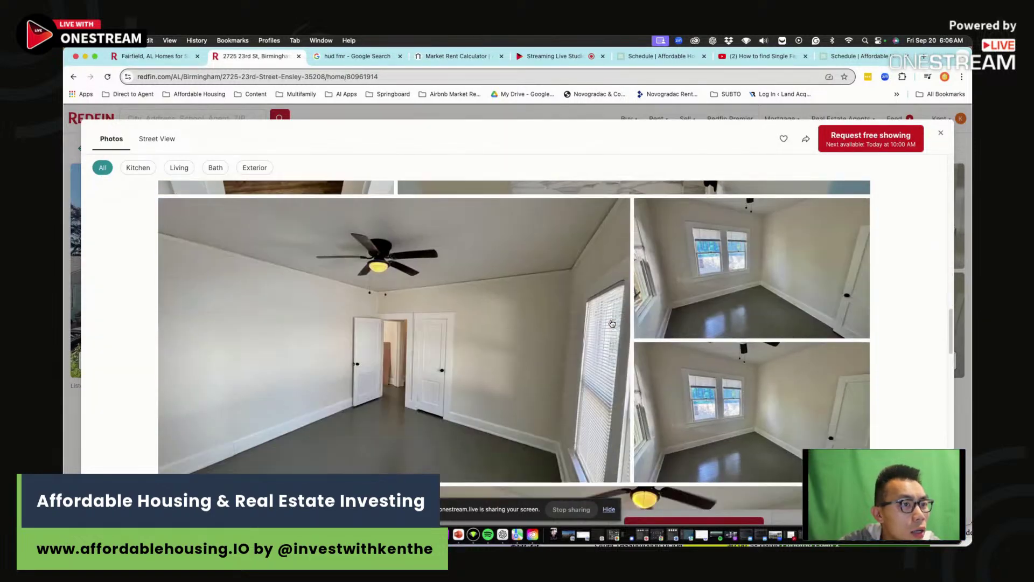
scroll(612, 323, "down", 8)
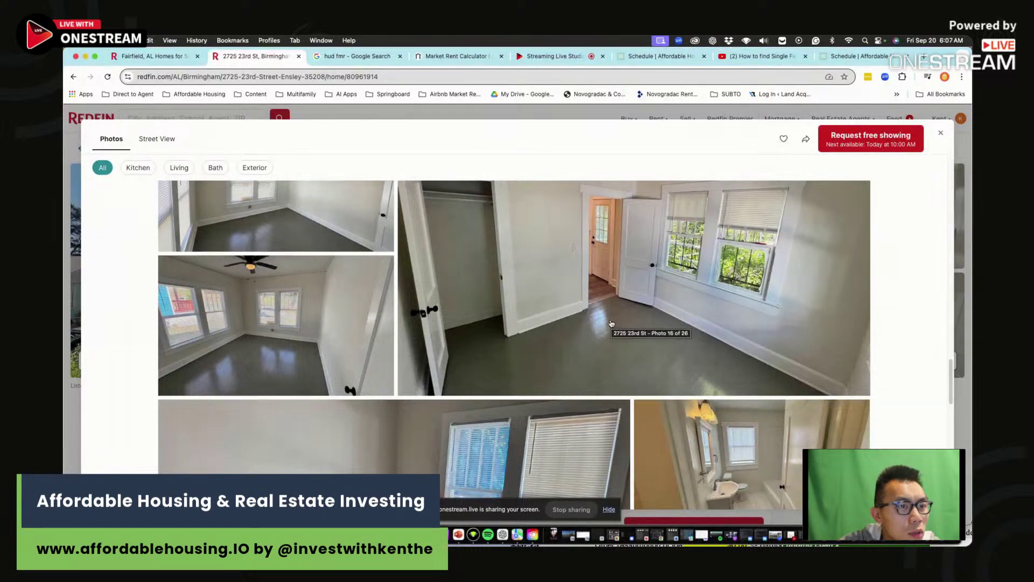
left_click(611, 323)
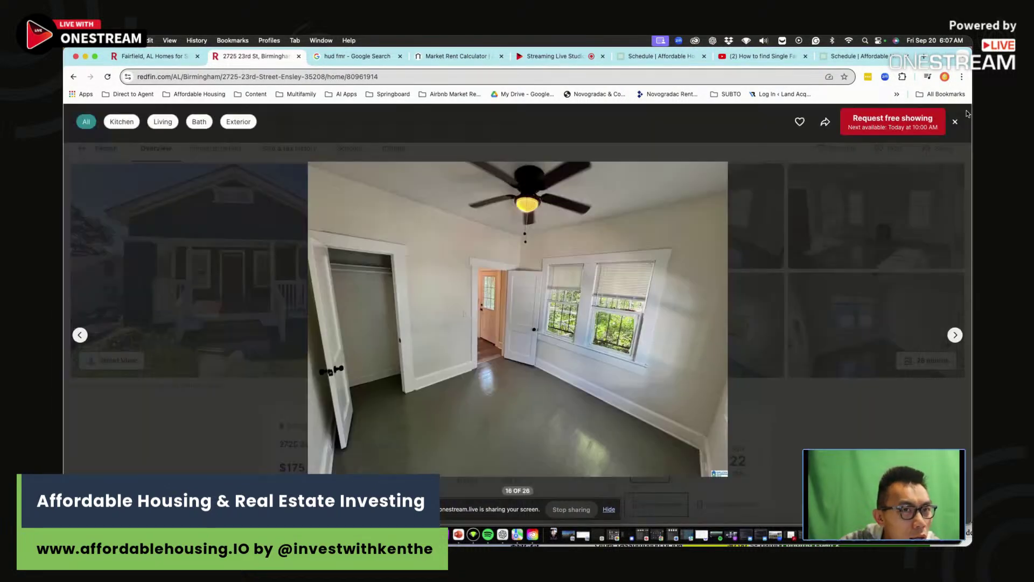
left_click(955, 123)
- Browse the remaining kitchen and exterior photos, then close the gallery
scroll(547, 336, "down", 10)
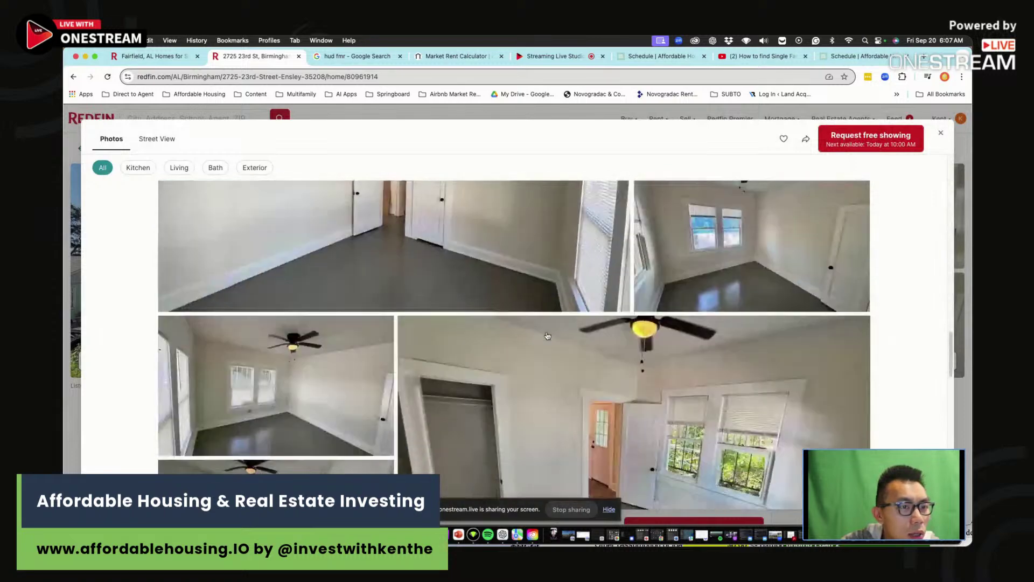
scroll(547, 337, "down", 5)
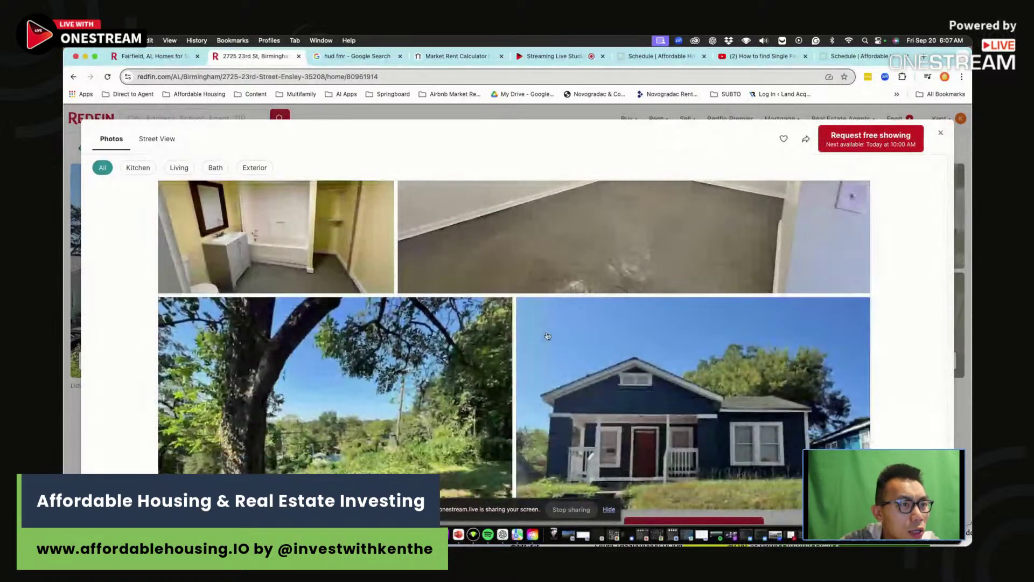
scroll(744, 296, "up", 1)
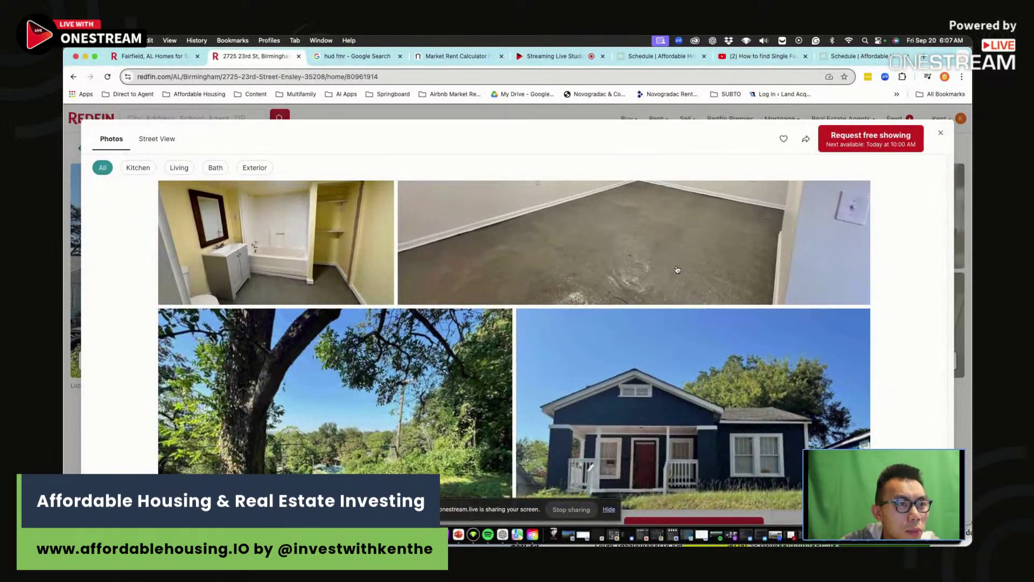
scroll(677, 285, "up", 3)
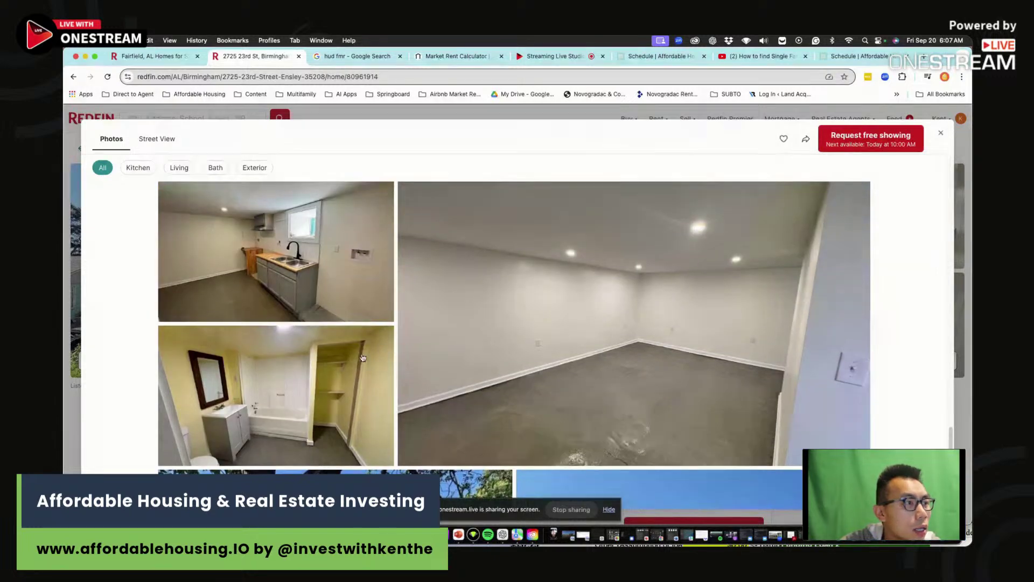
scroll(341, 349, "down", 5)
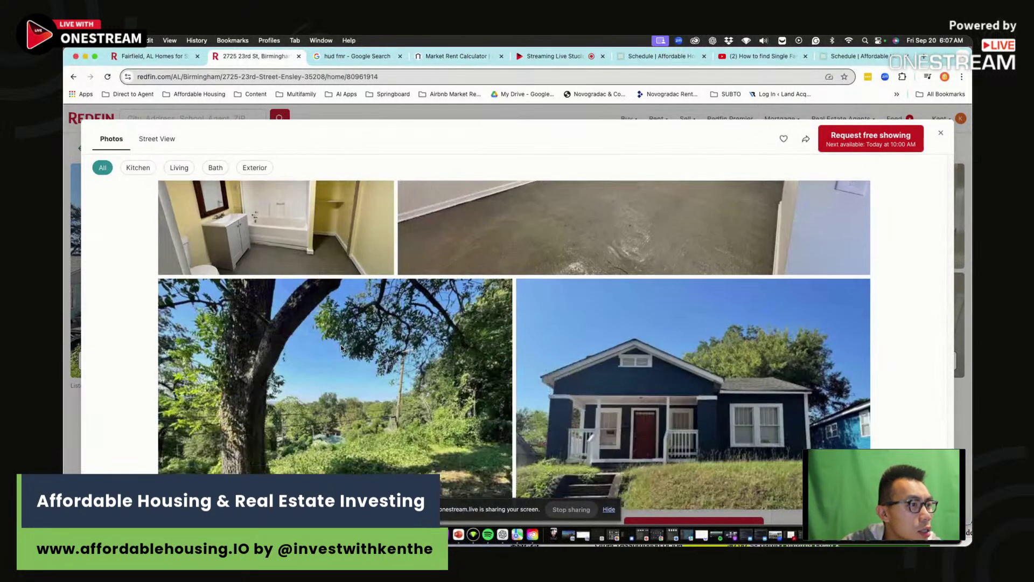
scroll(347, 342, "up", 5)
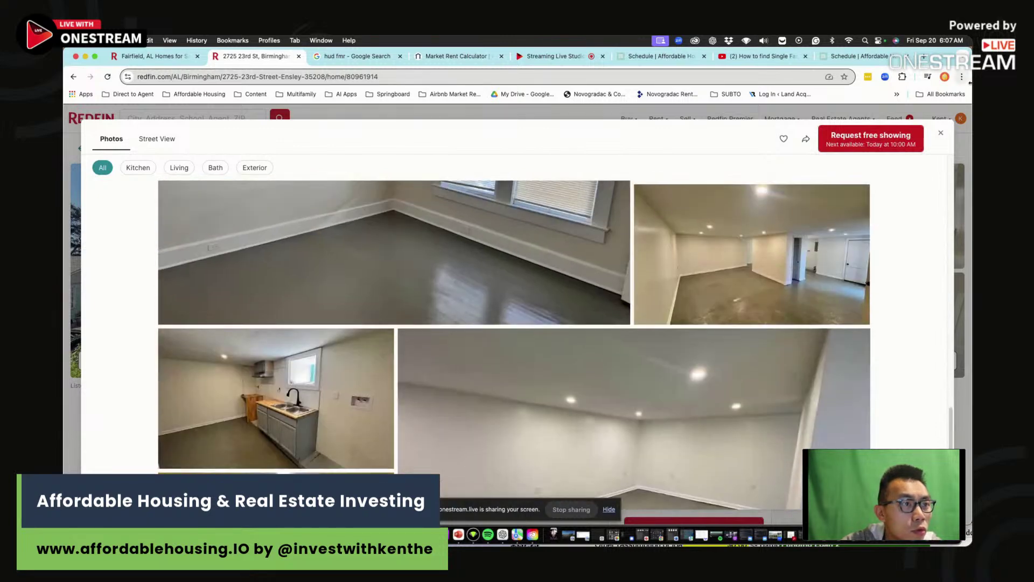
left_click(941, 133)
- Reopen the gallery to view the large basement room photo, then close it
scroll(656, 197, "down", 4)
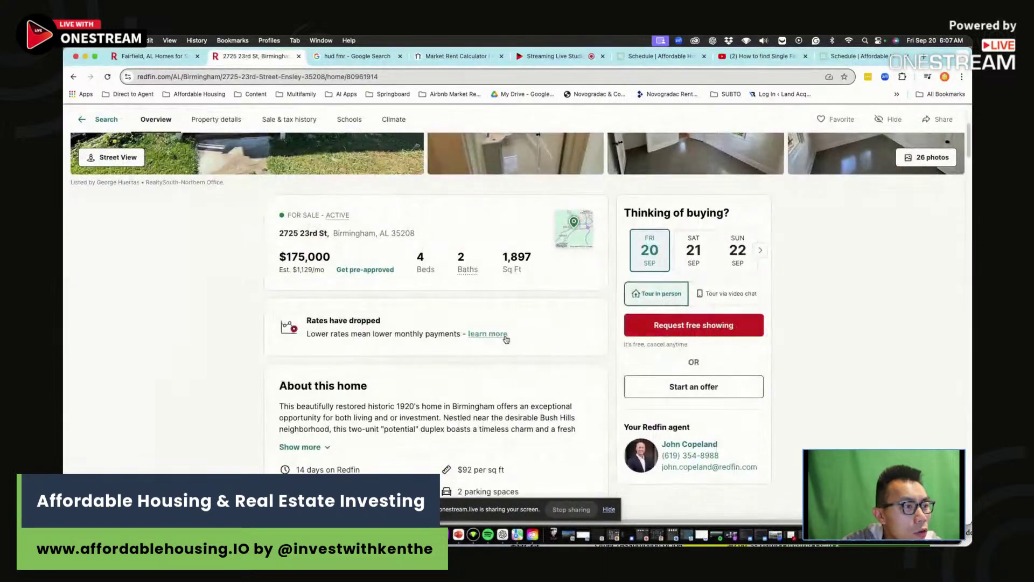
scroll(656, 197, "up", 1)
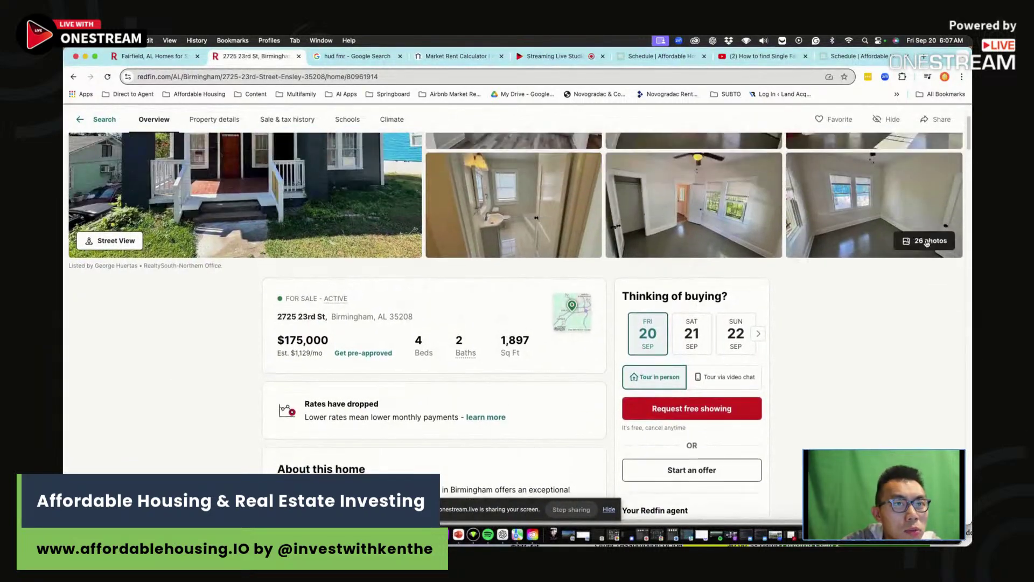
left_click(925, 238)
scroll(513, 362, "down", 3)
scroll(512, 362, "down", 10)
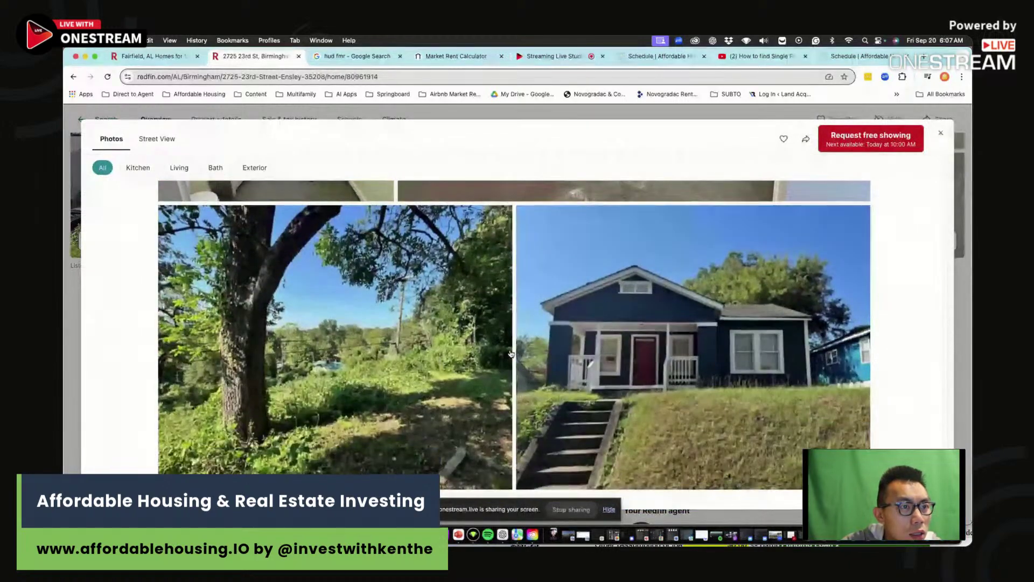
scroll(686, 411, "up", 4)
left_click(686, 411)
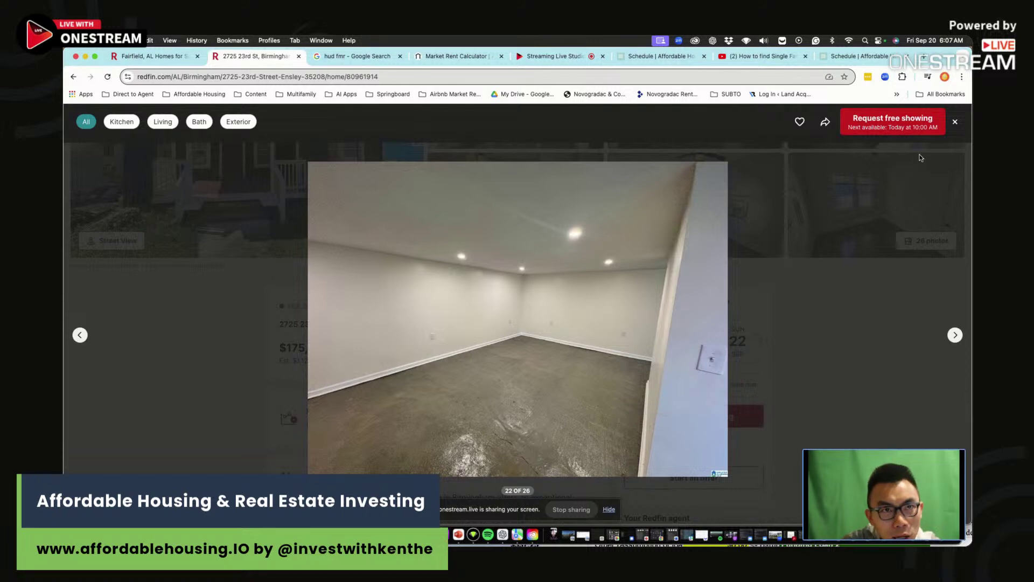
left_click(955, 126)
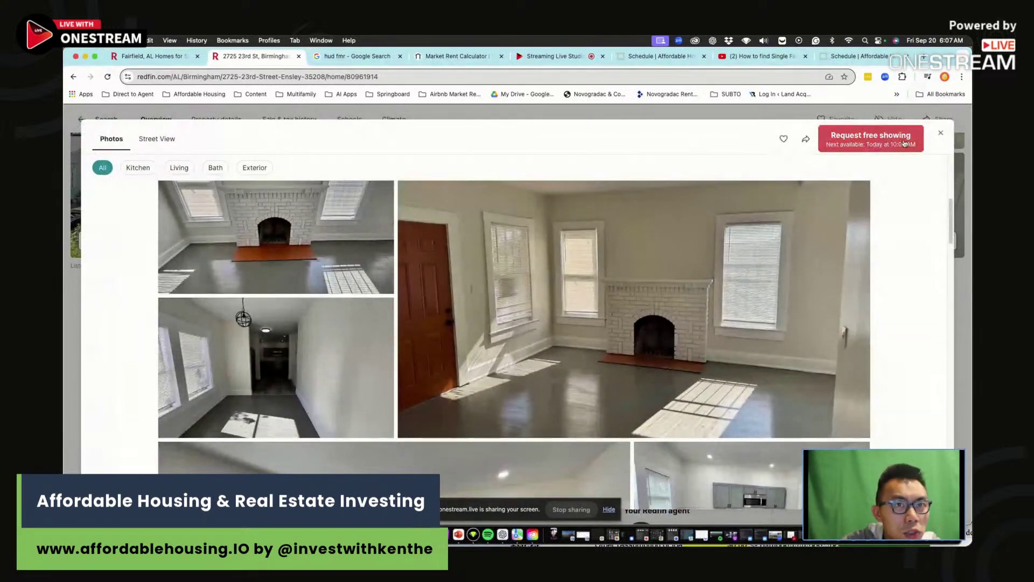
left_click(942, 134)
- Expand the home description and highlight its two-unit duplex wording
left_click(323, 330)
left_click_drag(374, 299, 345, 345)
left_click(345, 321)
left_click(159, 269)
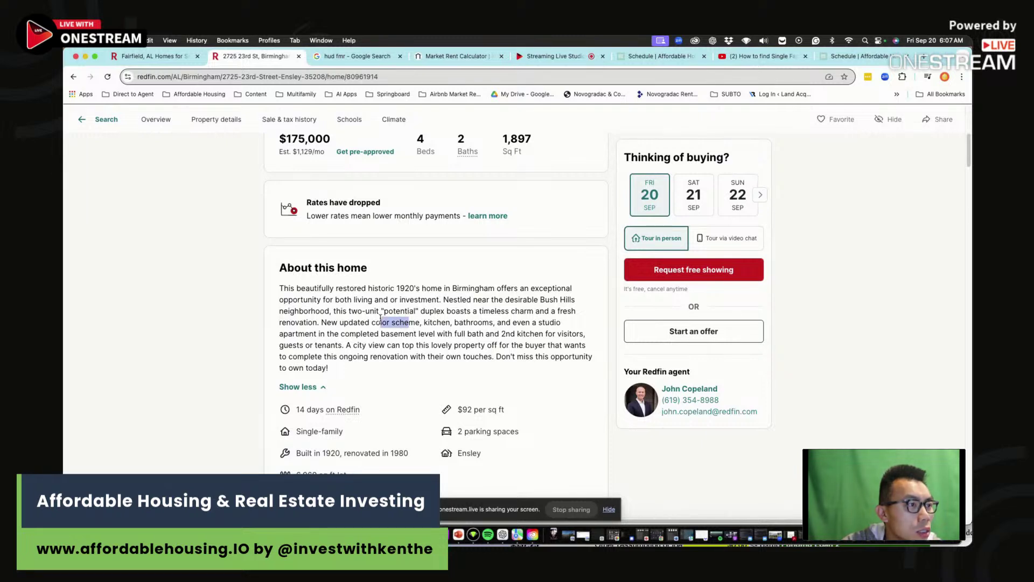
left_click_drag(361, 313, 451, 323)
left_click(451, 323)
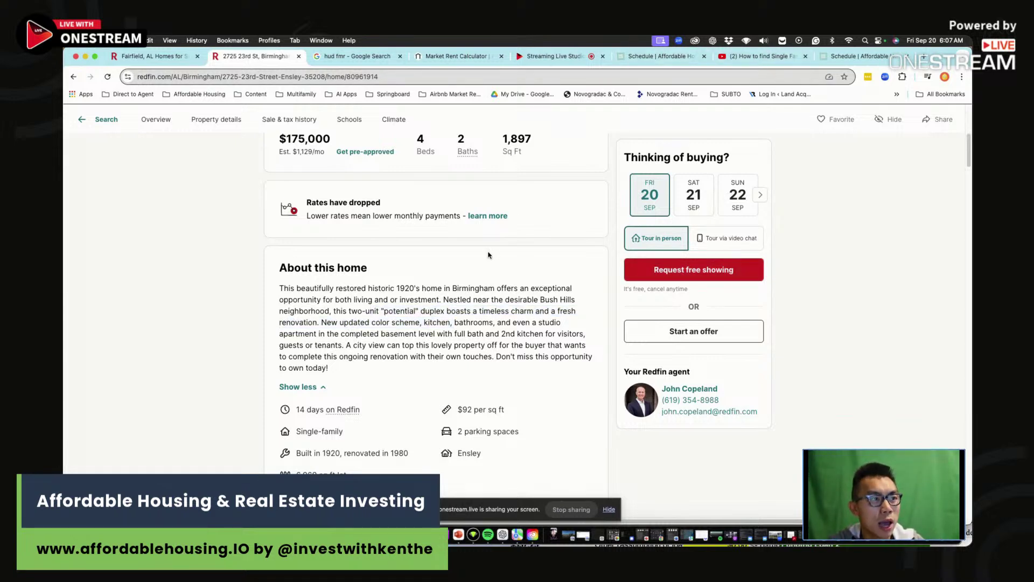
- Find 'county' in the listing to confirm Jefferson County, then go to the hud fmr results
left_click(366, 56)
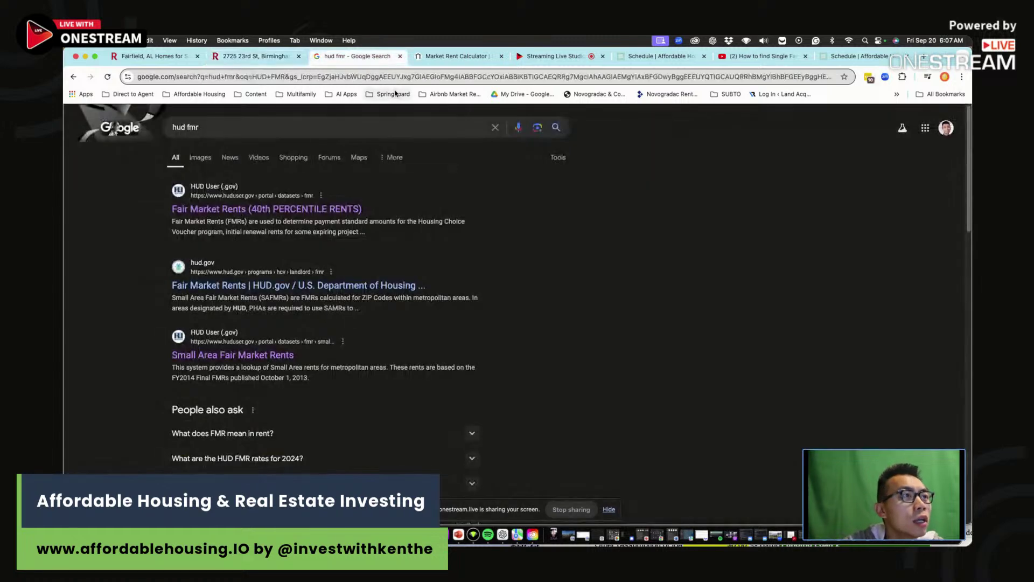
left_click(256, 57)
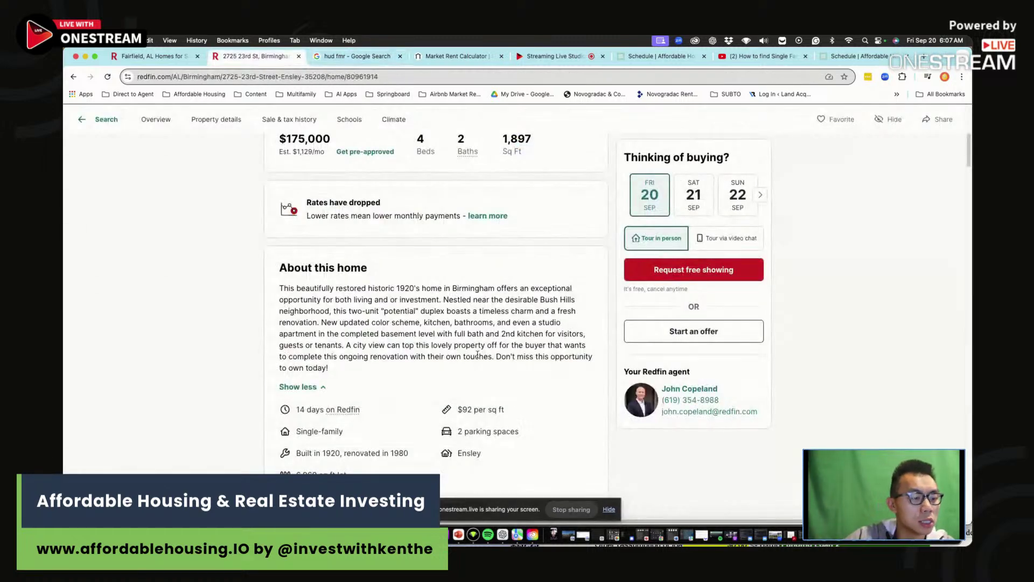
key("super+f")
type("county")
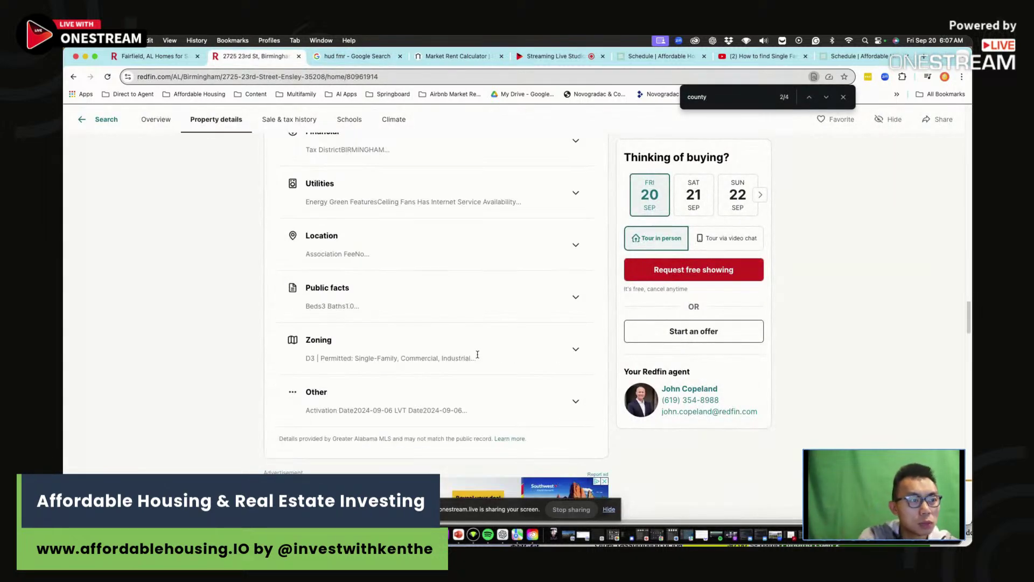
left_click(826, 97)
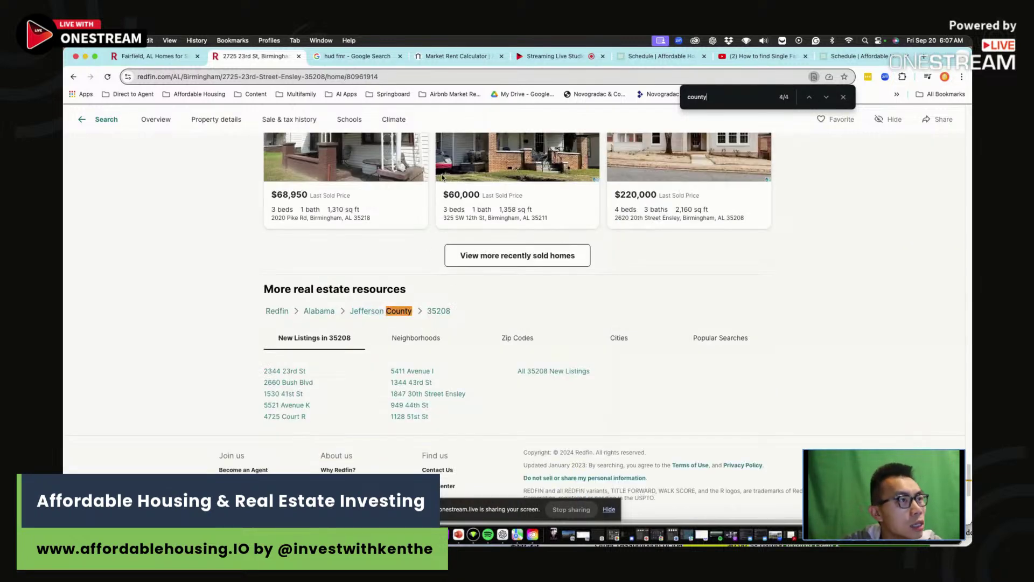
left_click(361, 56)
- Look up HUD's FY2025 Small Area FMRs for Jefferson County, Alabama
left_click(296, 127)
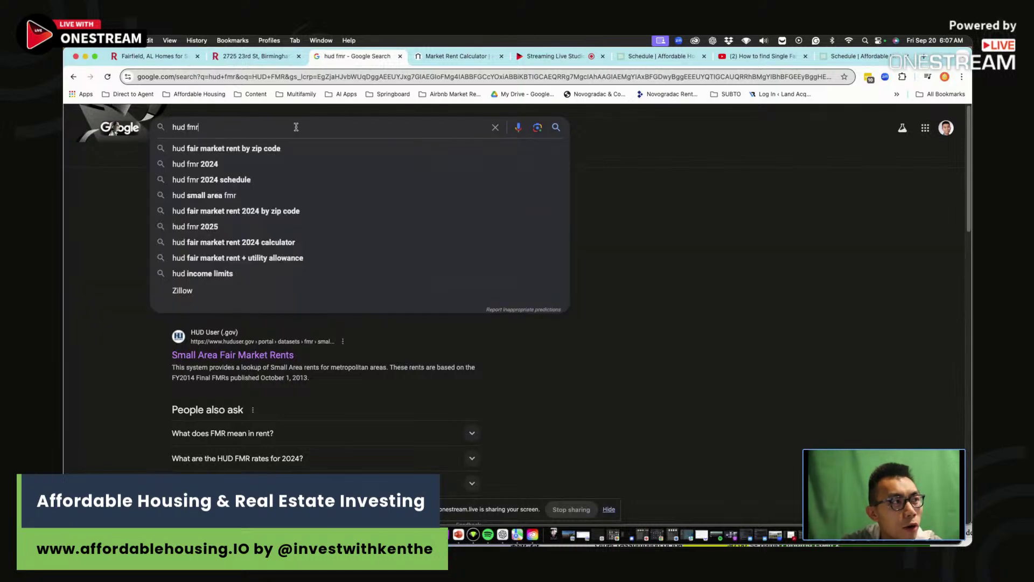
left_click(748, 254)
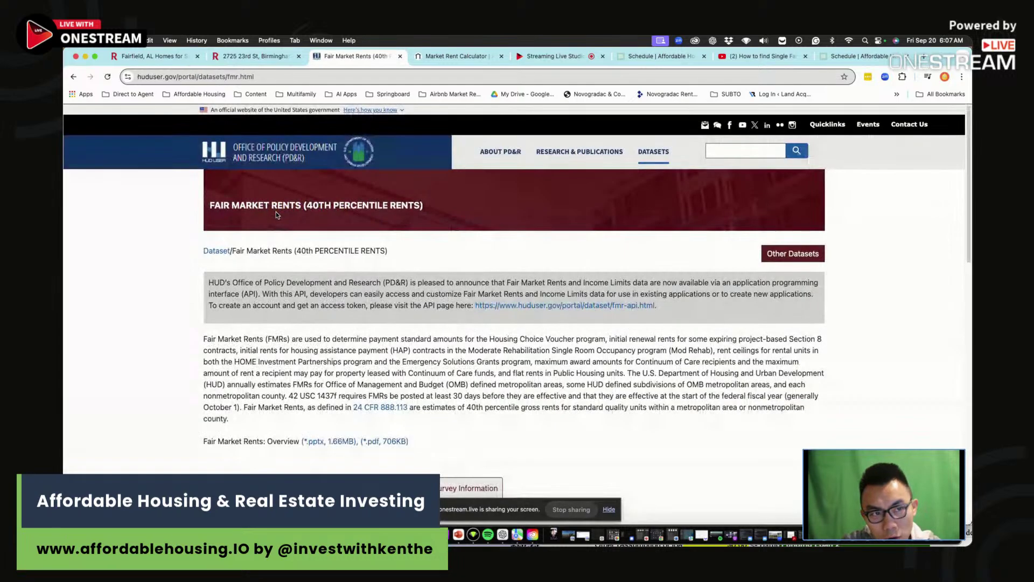
scroll(285, 324, "down", 10)
left_click(285, 325)
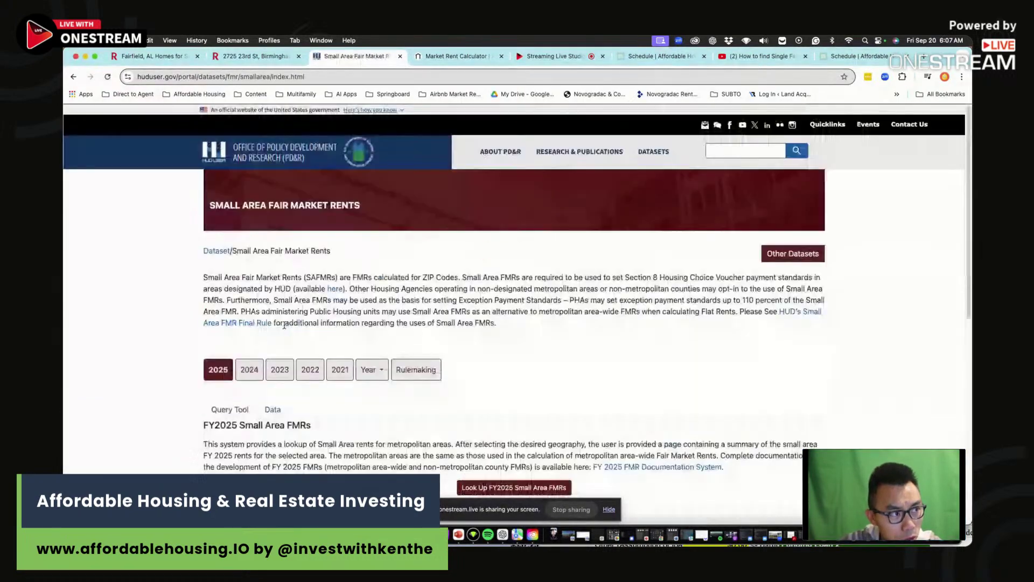
scroll(544, 417, "down", 1)
left_click(514, 472)
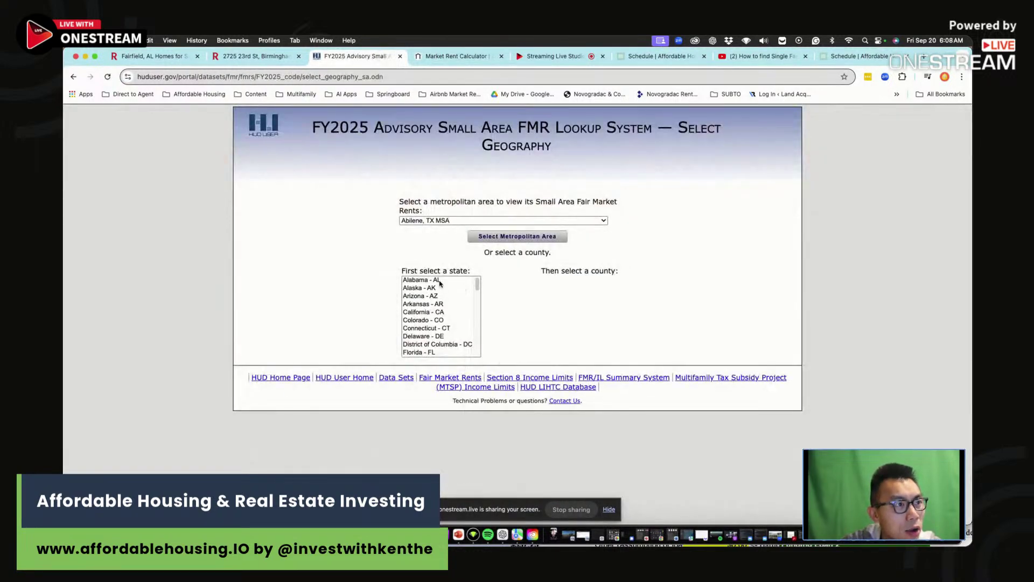
left_click(437, 280)
left_click_drag(572, 352, 569, 367)
left_click(569, 367)
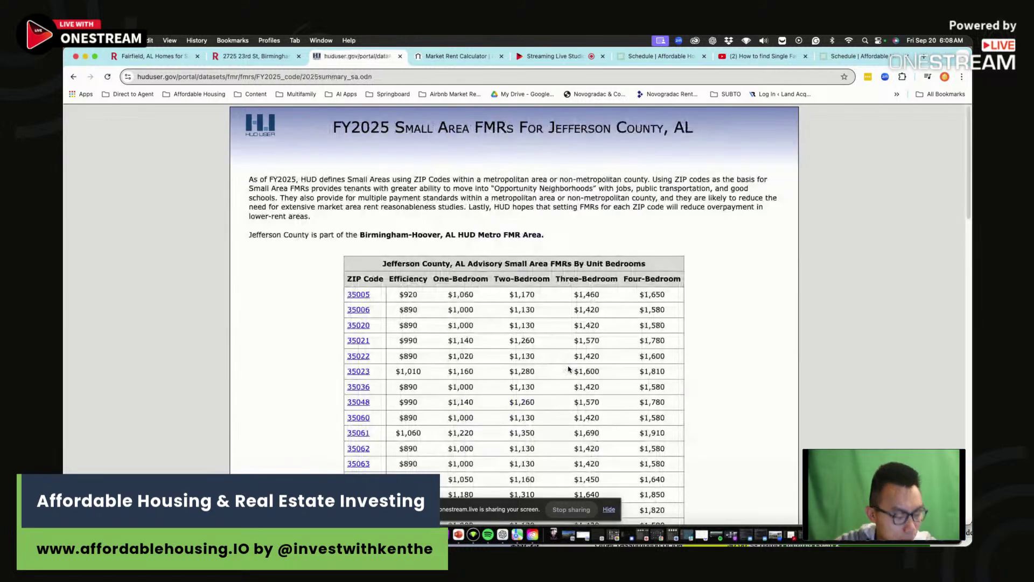
- Find ZIP 35208 in the rent table and highlight its $1,420 three-bedroom rent
left_click(267, 58)
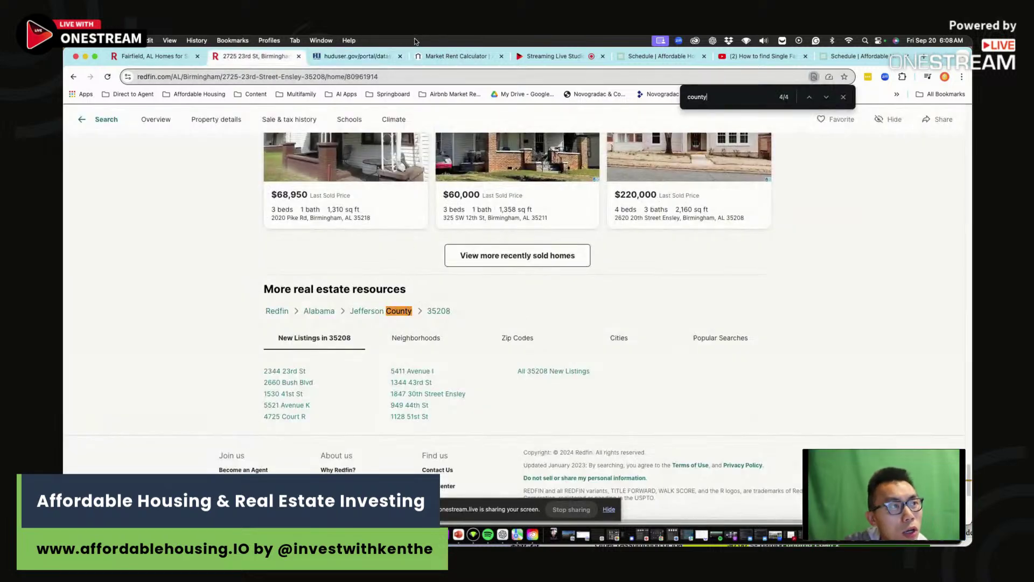
left_click(356, 56)
scroll(394, 389, "down", 10)
scroll(394, 389, "down", 3)
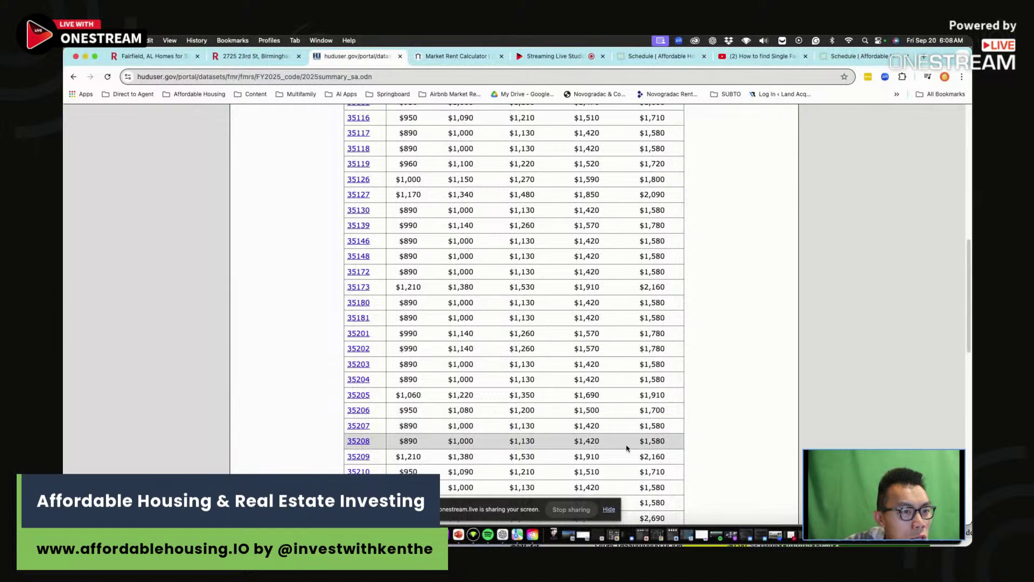
left_click_drag(611, 443, 567, 444)
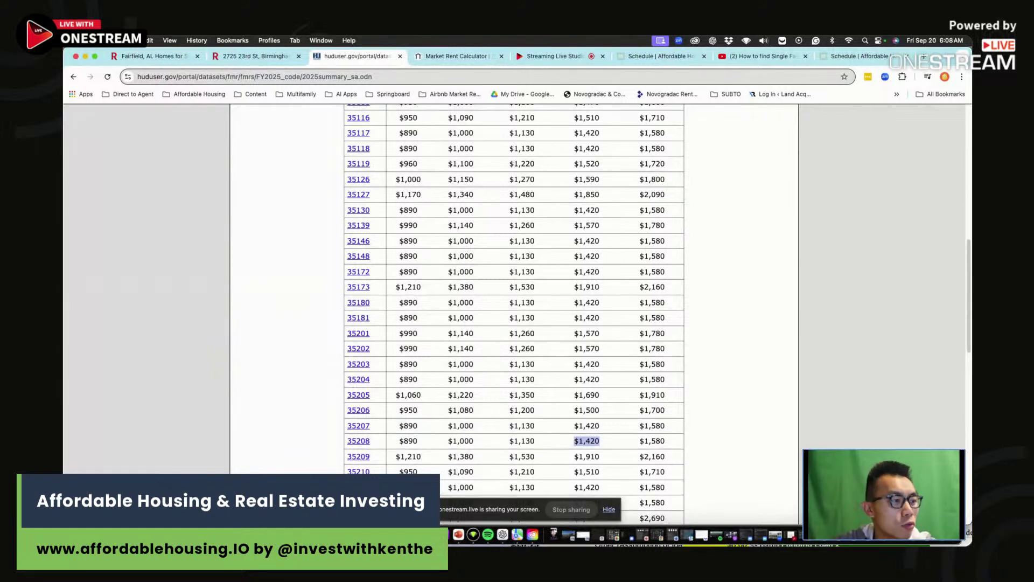
key("super+Tab")
scroll(662, 388, "down", 5)
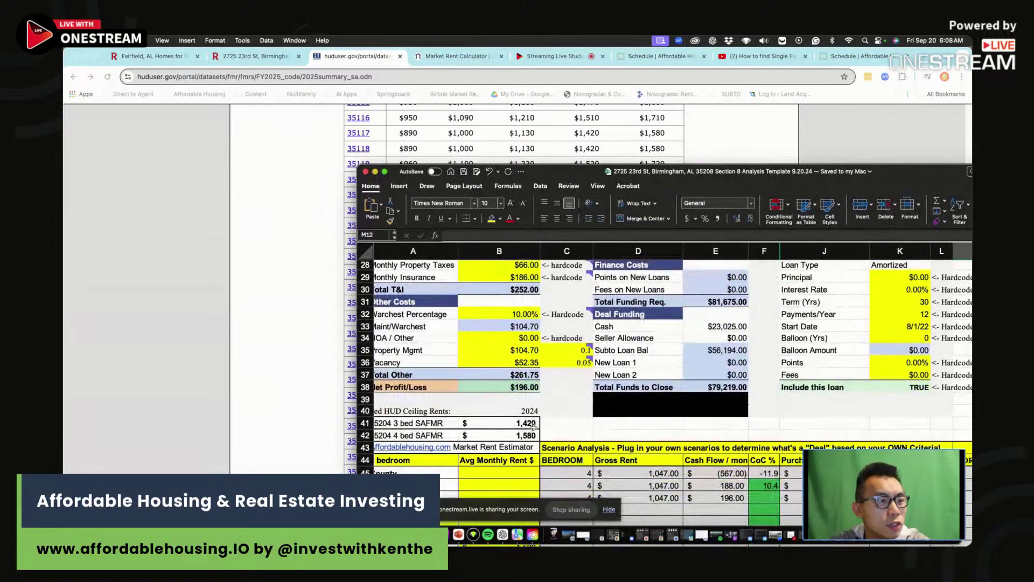
- Correct the 4-bed and 3-bed SAFMR labels to read ZIP 35208
left_click(520, 434)
key("Left")
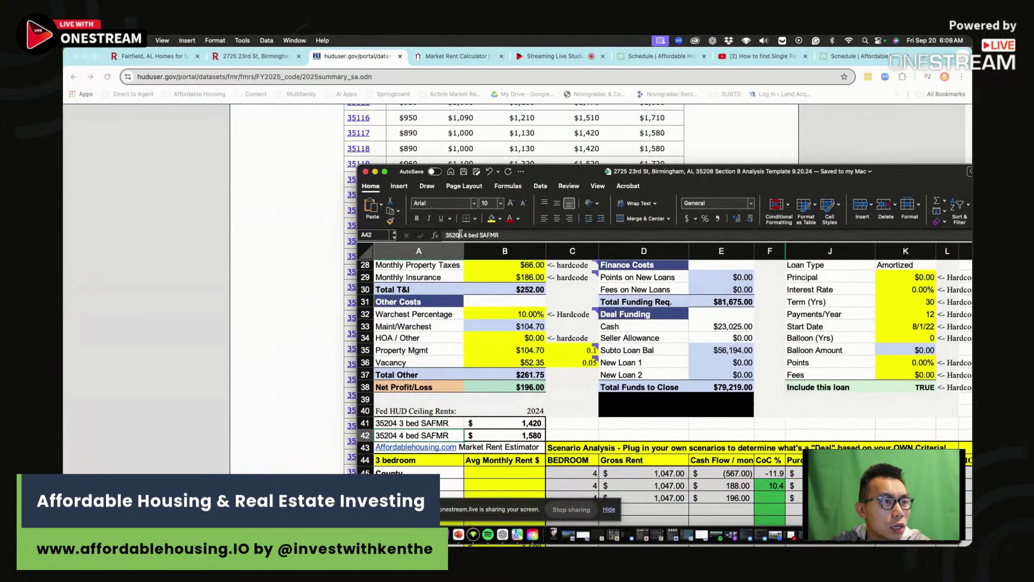
left_click(461, 235)
key("BackSpace")
type("8")
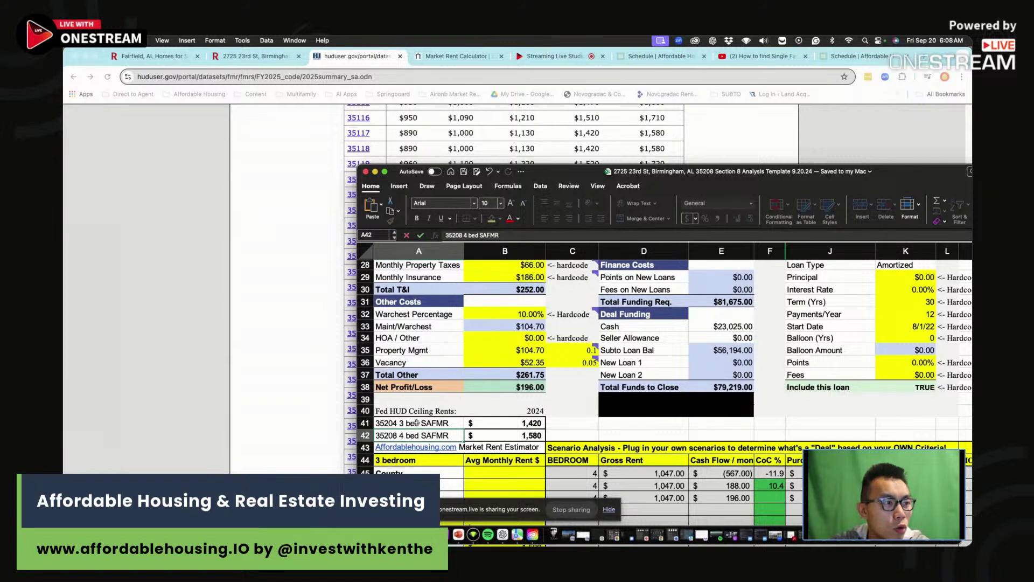
key("shift+Return")
left_click(462, 234)
key("BackSpace")
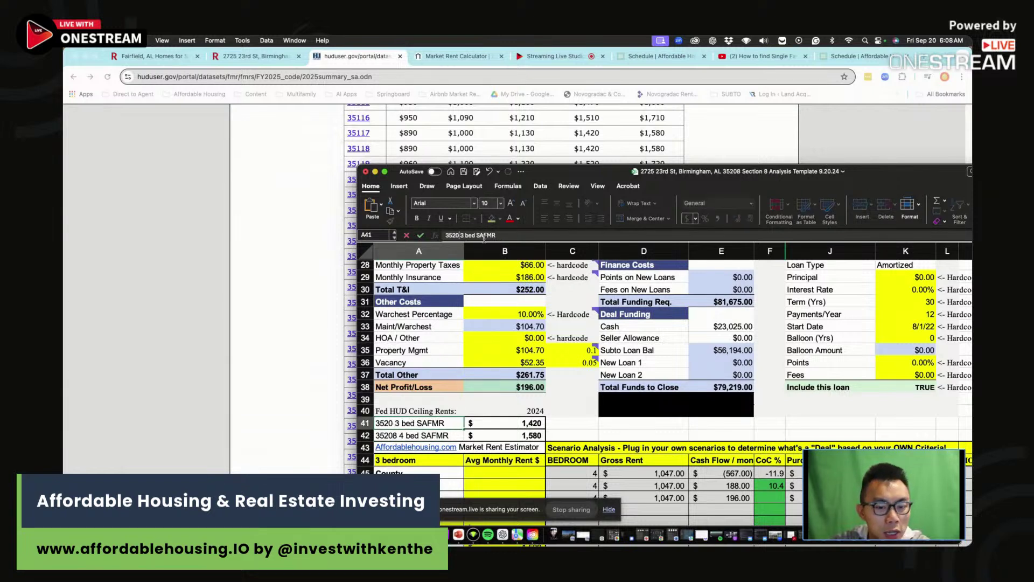
type("8")
key("Return")
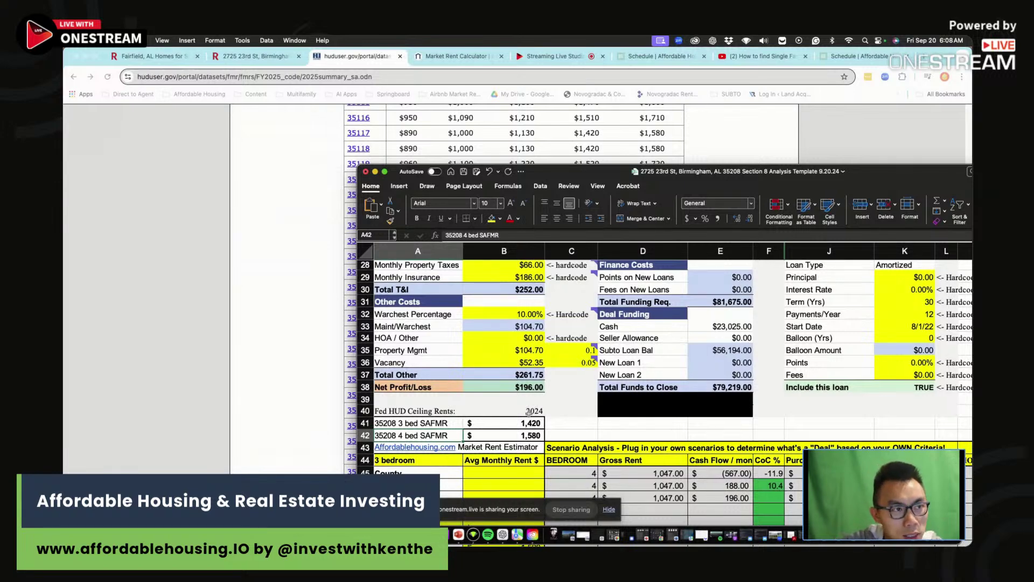
- Bring up the AffordableHousing.com market rent estimator page
left_click_drag(503, 423, 504, 435)
scroll(503, 377, "down", 3)
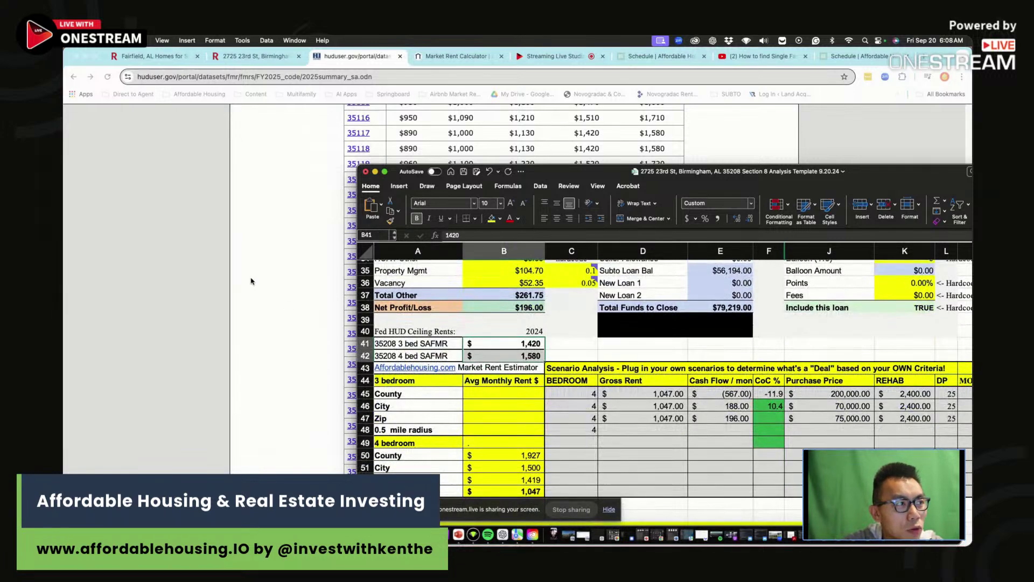
key("super+Tab")
key("ctrl+Tab")
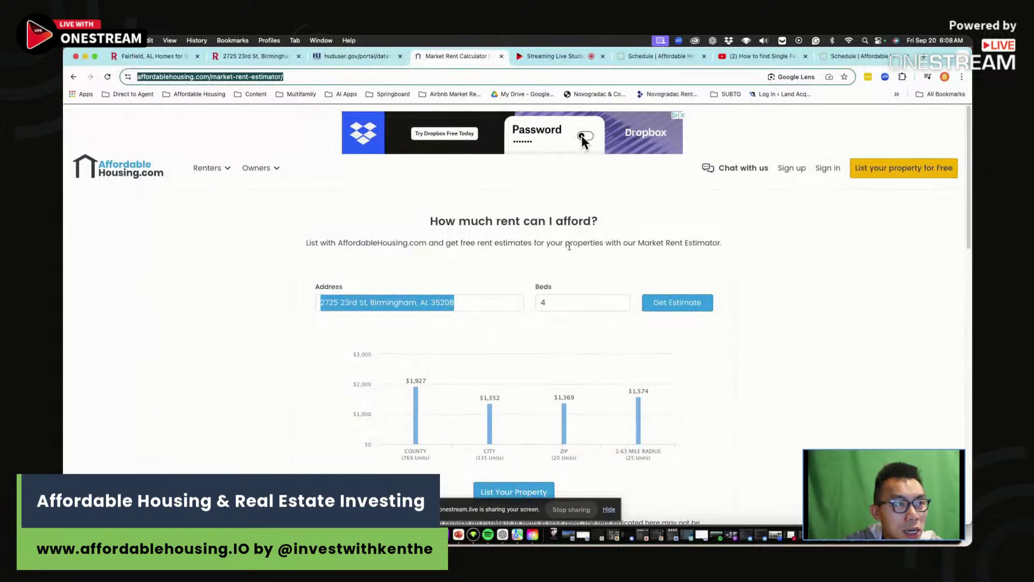
left_click_drag(431, 221, 738, 245)
triple_click(738, 245)
left_click(455, 222)
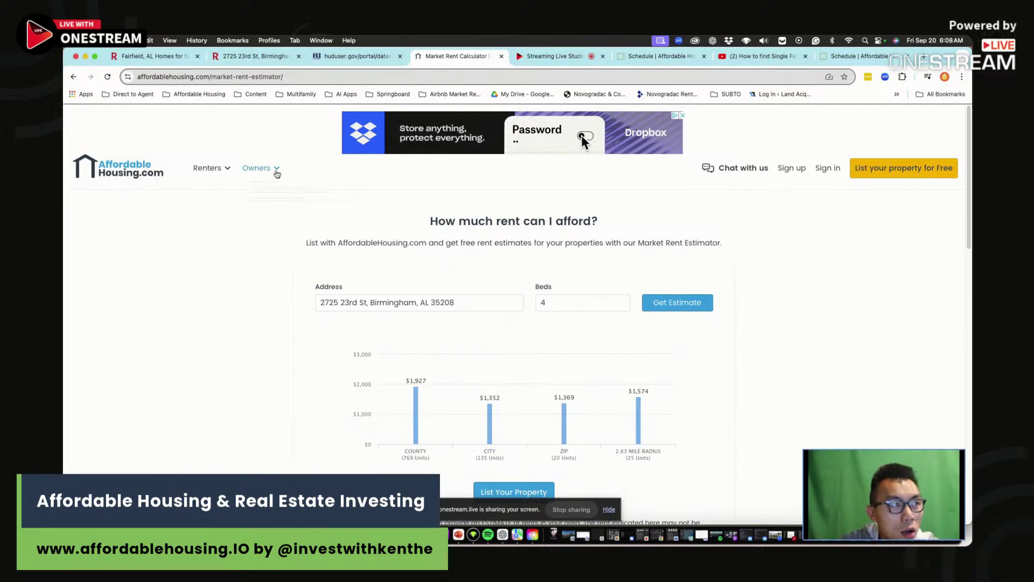
left_click(256, 168)
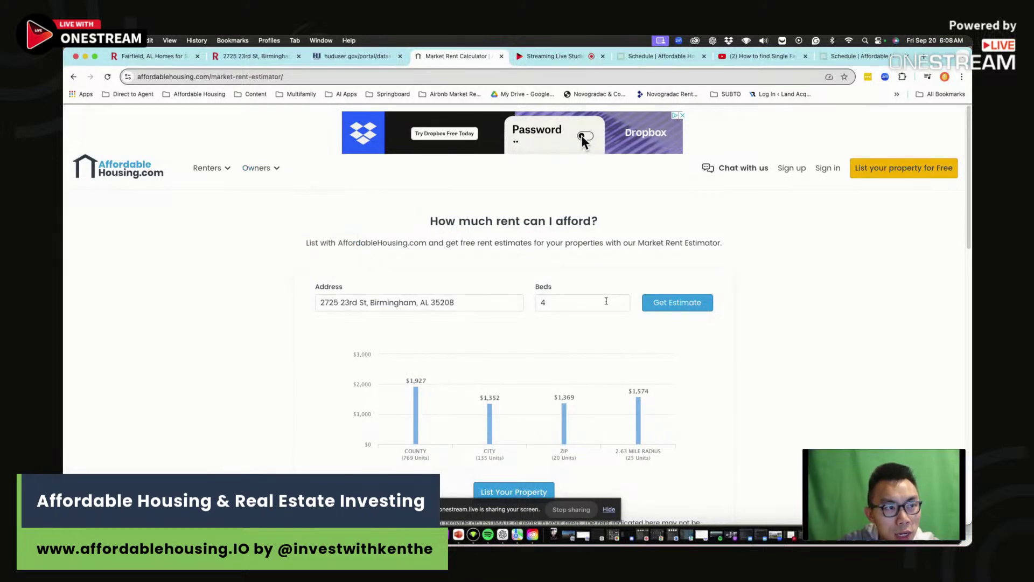
left_click(683, 303)
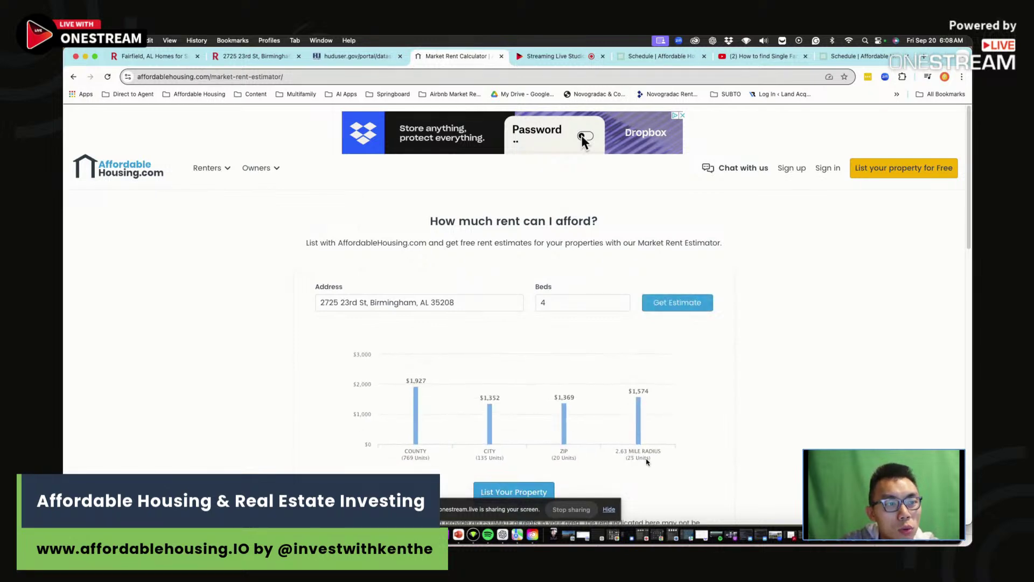
- Set the Monthly Income Rents value to $1,574
key("super+Tab")
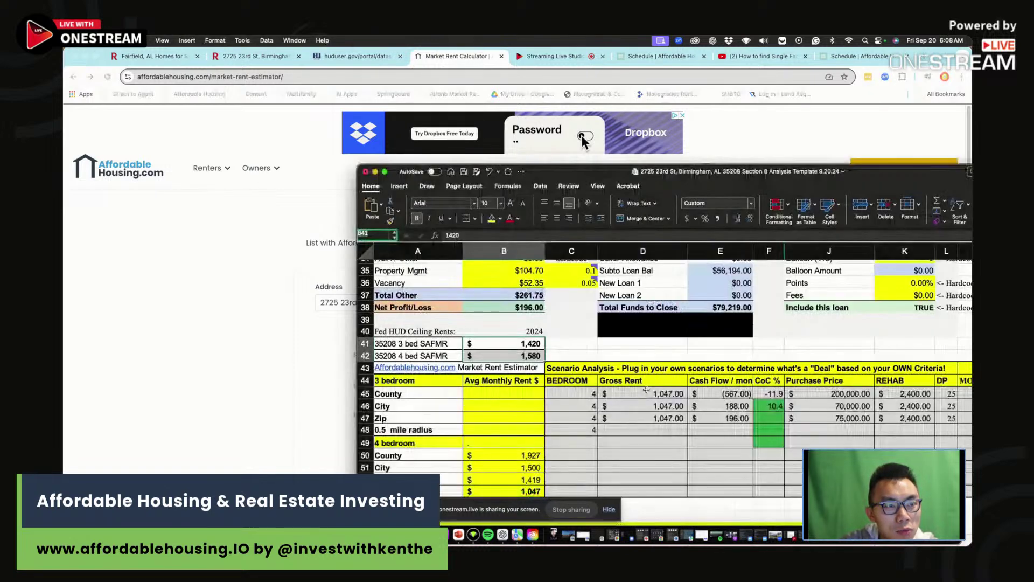
scroll(577, 351, "up", 8)
scroll(577, 351, "up", 1)
left_click(526, 332)
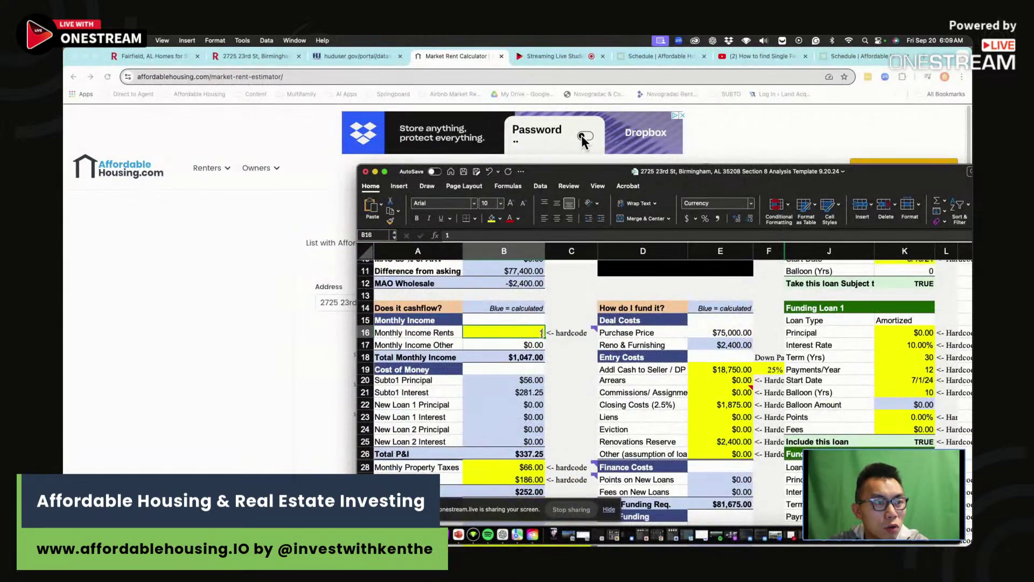
type("1574")
key("Return")
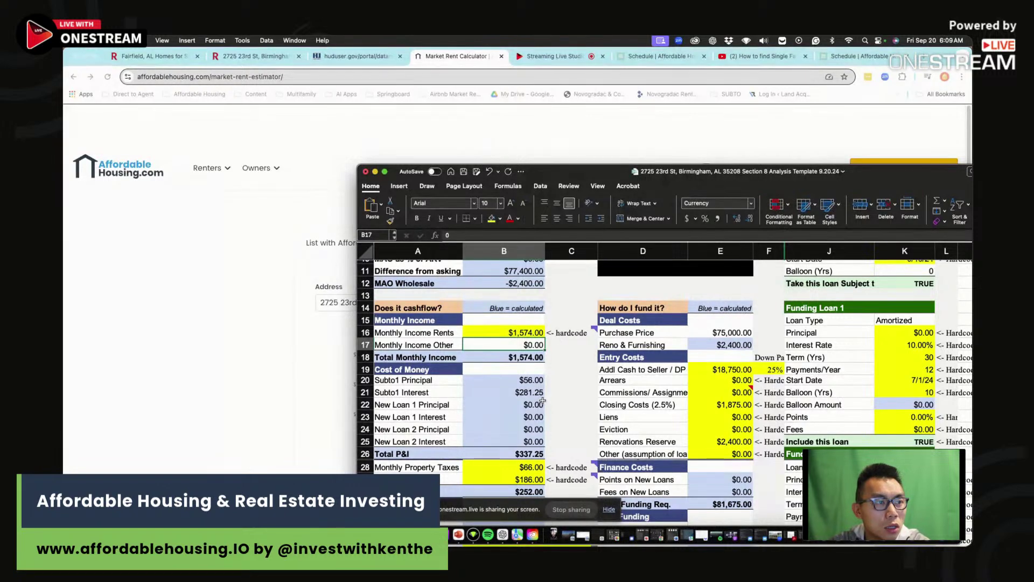
- Enter the 4-bedroom radius, Zip and City rents as 1,574, 1,369 and 1,352
left_click(312, 297)
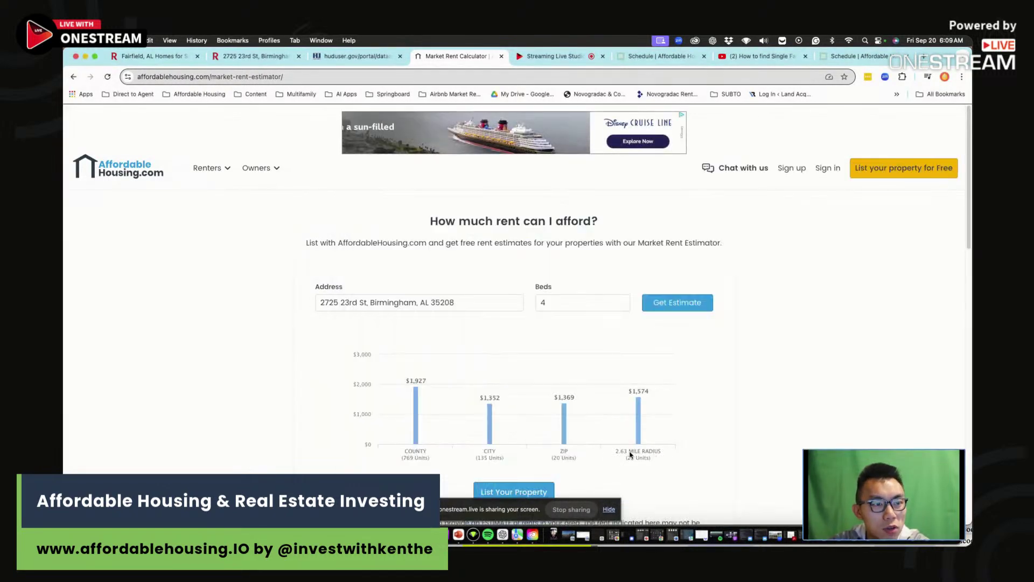
key("super+Tab")
scroll(529, 449, "down", 8)
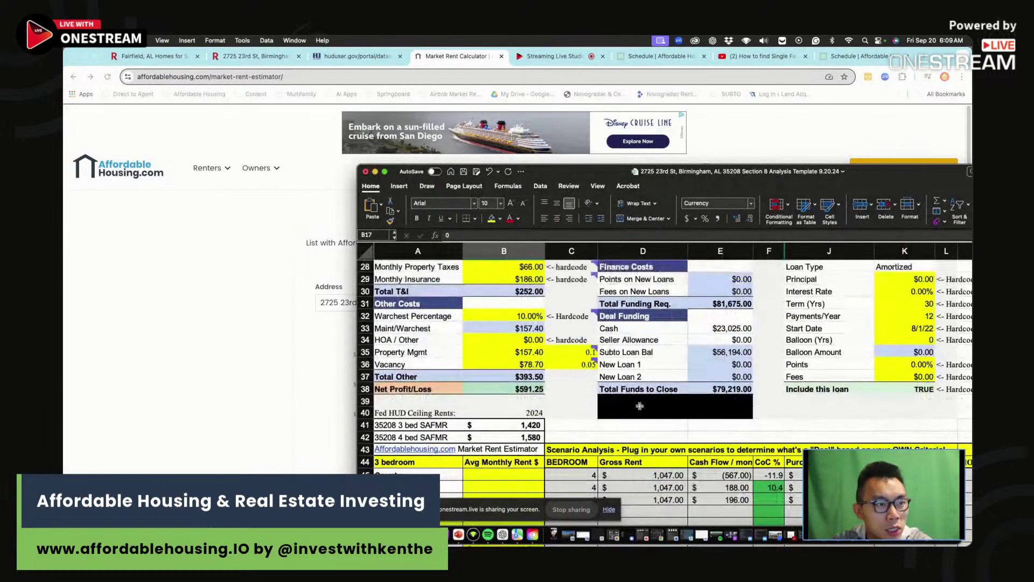
scroll(529, 450, "down", 5)
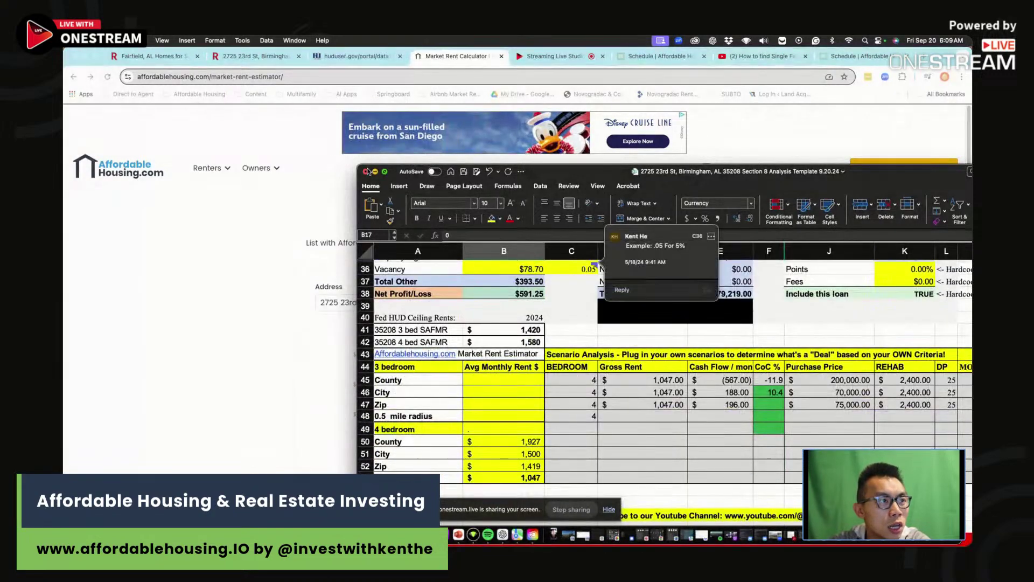
left_click_drag(357, 163, 663, 50)
left_click(832, 359)
type("1574")
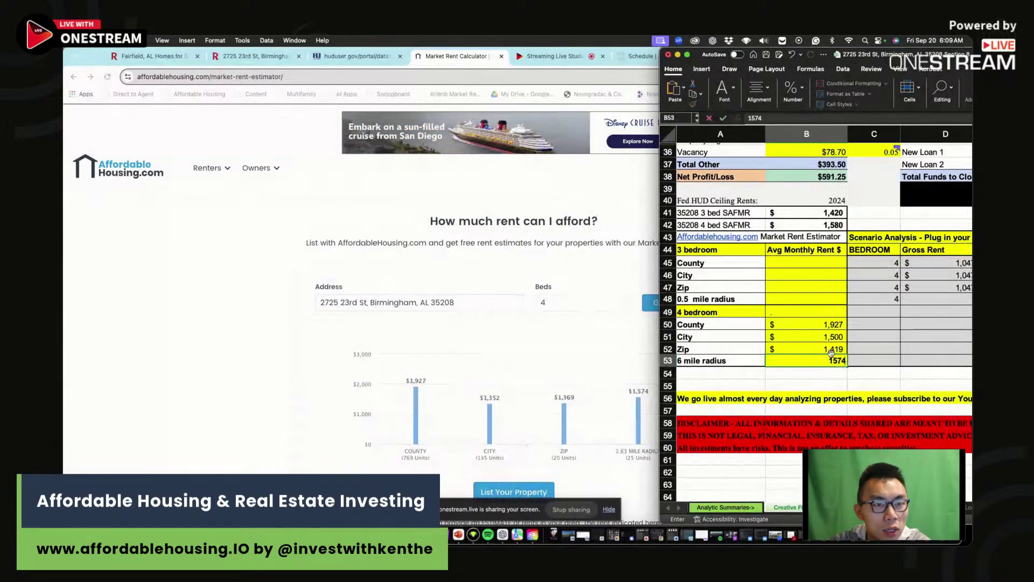
left_click(830, 349)
type("1,")
type("369")
left_click(832, 336)
type("12")
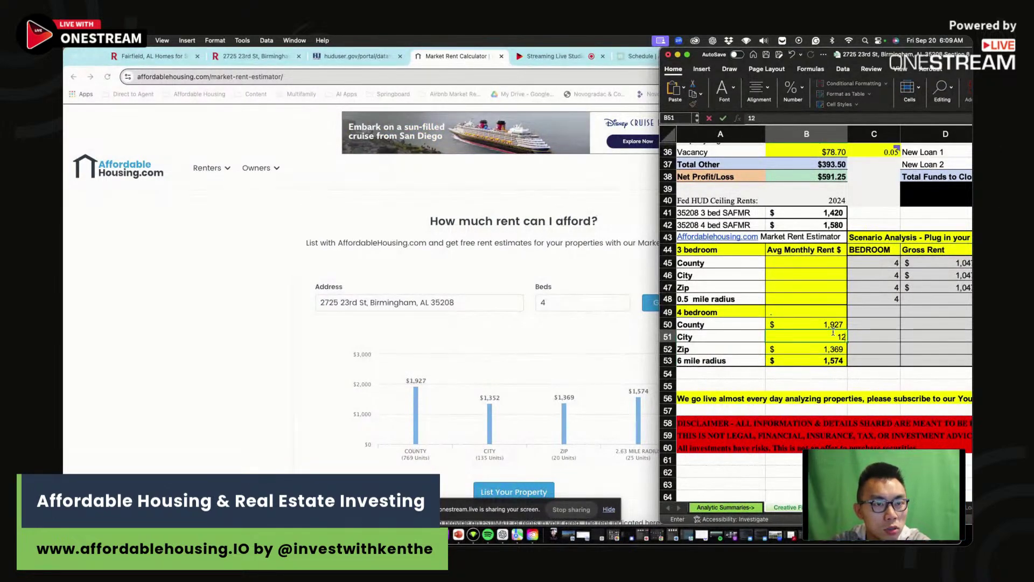
type("52")
left_click(834, 324)
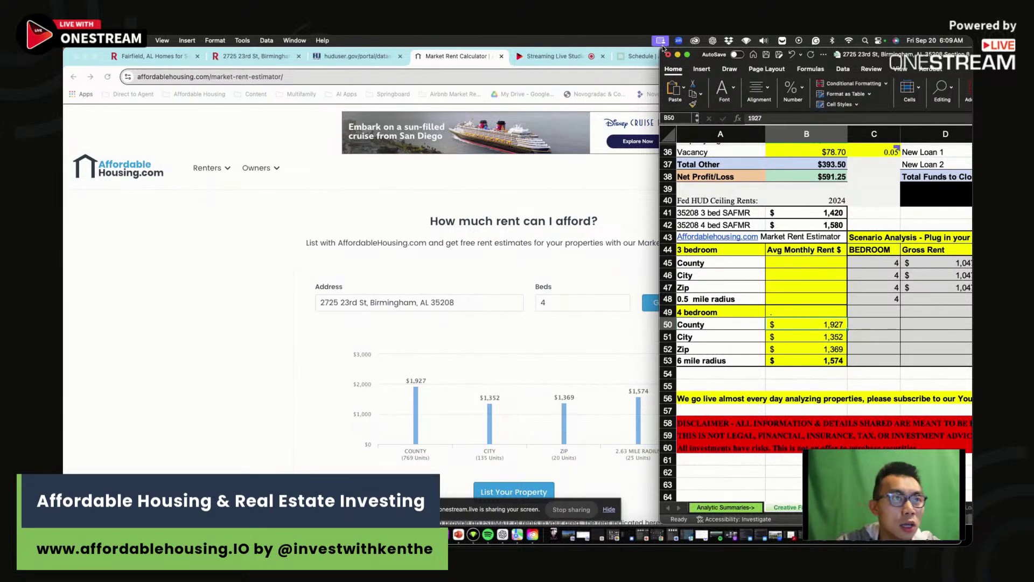
- Widen the spreadsheet window again and go back to the Monthly Income Rents figure
left_click_drag(662, 47, 338, 48)
scroll(515, 300, "up", 8)
scroll(515, 300, "up", 5)
left_click(506, 273)
scroll(506, 249, "up", 2)
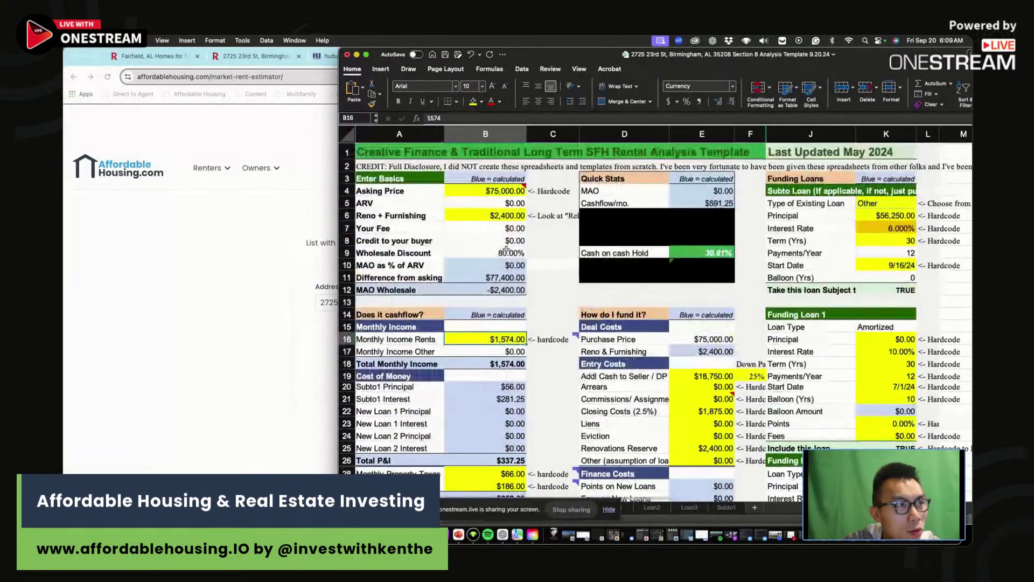
- Rerun the rent estimate, review the $175,000 Redfin listing overview, then return to the workbook
left_click(102, 131)
left_click(253, 56)
scroll(358, 281, "up", 15)
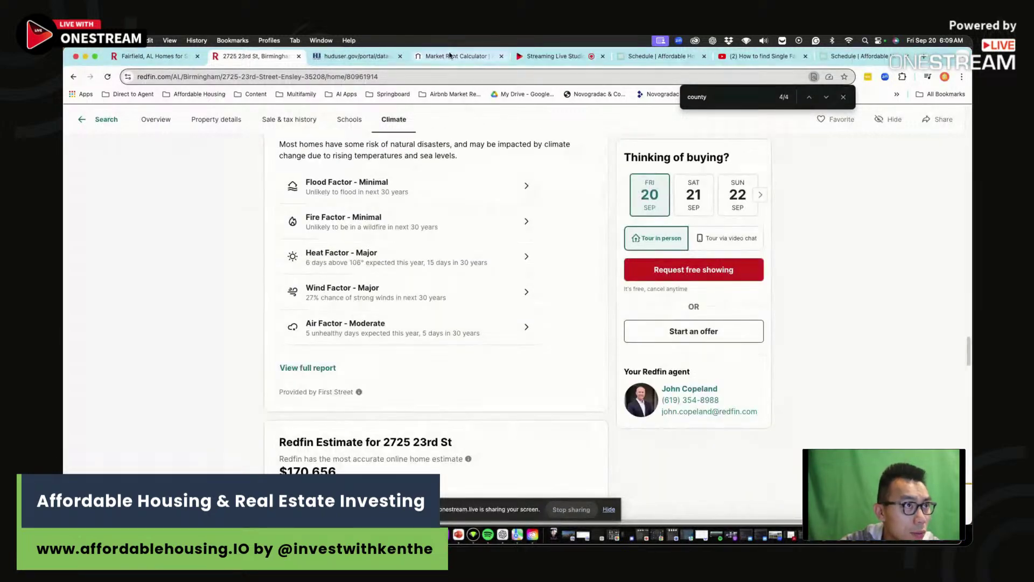
left_click(456, 56)
left_click(677, 302)
left_click(253, 56)
scroll(366, 302, "up", 10)
scroll(365, 333, "down", 5)
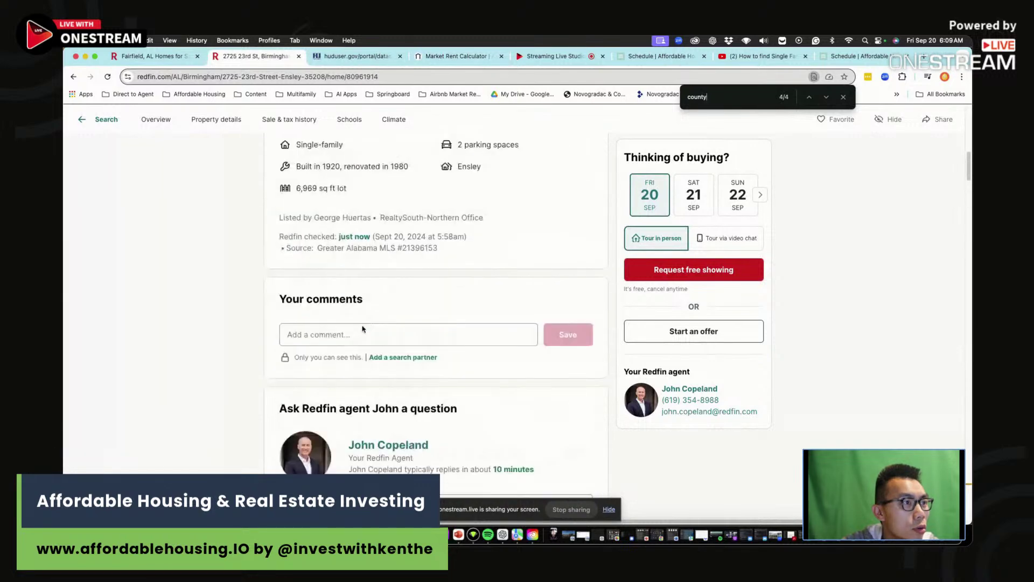
scroll(362, 328, "up", 10)
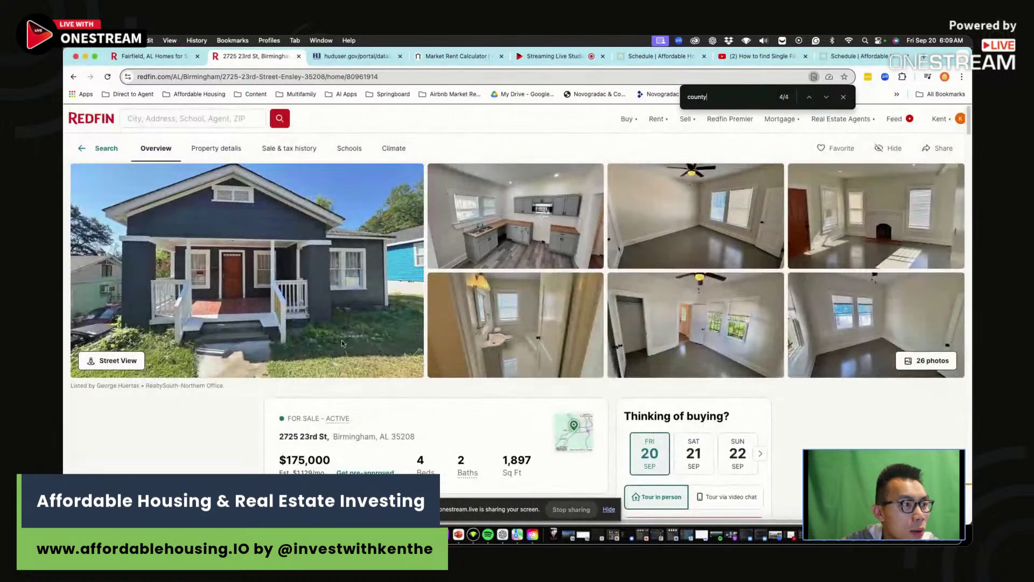
key("super+Tab")
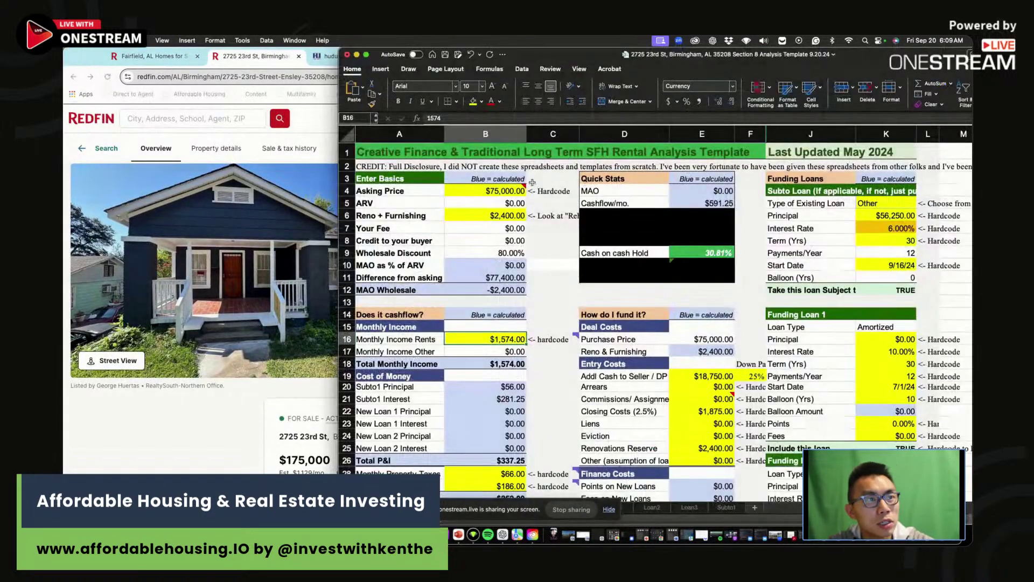
- Raise the asking price to $175,000, dropping cashflow to $141.59 and CoC to 3.36%
left_click(496, 191)
left_click(426, 118)
type("1")
key("Return")
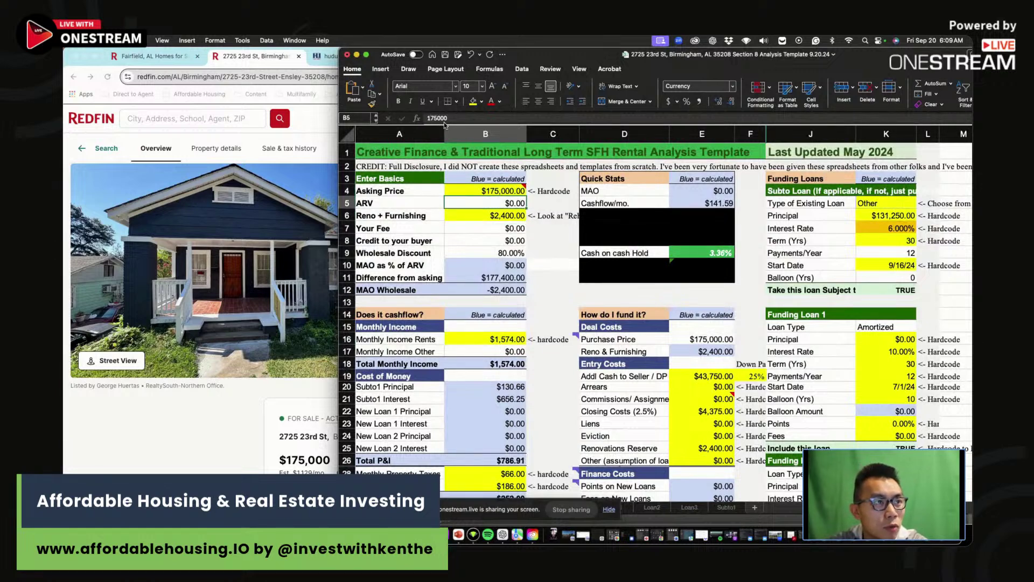
- Check the Reno + Furnishing amount against the Redfin listing, then go to the Rehab Calculator sheet
left_click(492, 215)
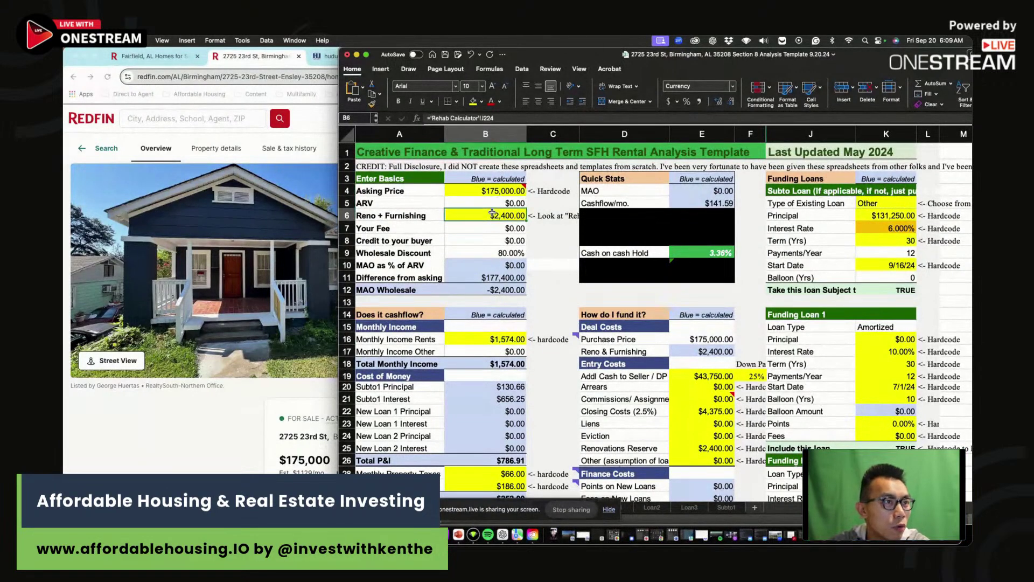
key("super+Tab")
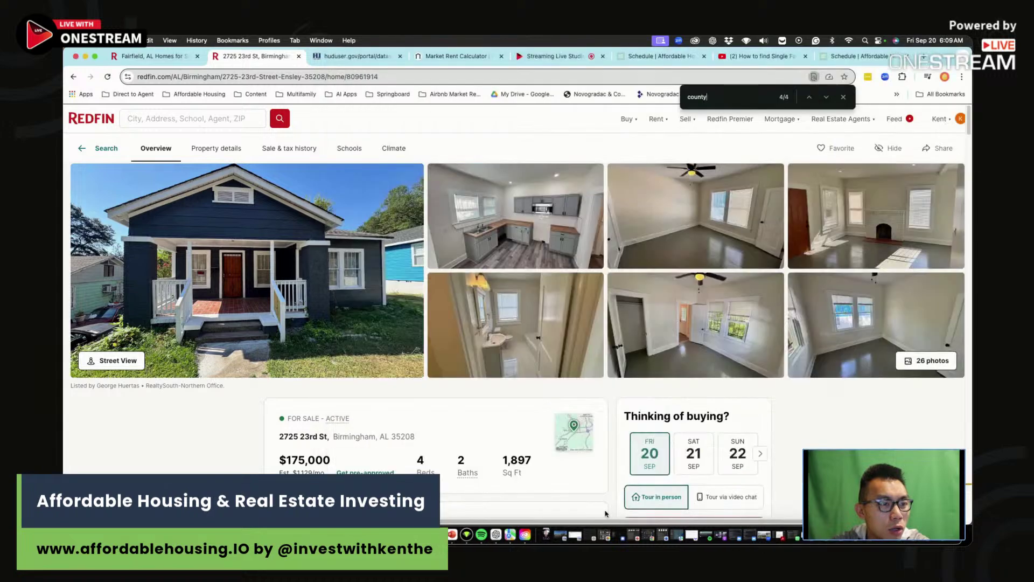
key("super+Tab")
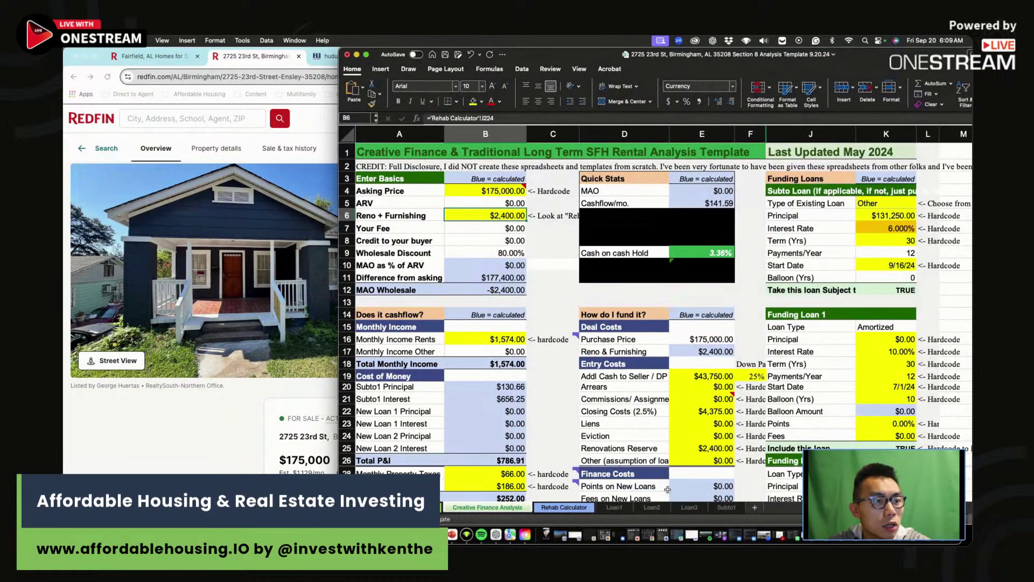
key("ctrl+Page_Down")
- Review the roof, exterior painting, landscaping, interior painting, flooring and bathroom tile quantities
left_click(592, 198)
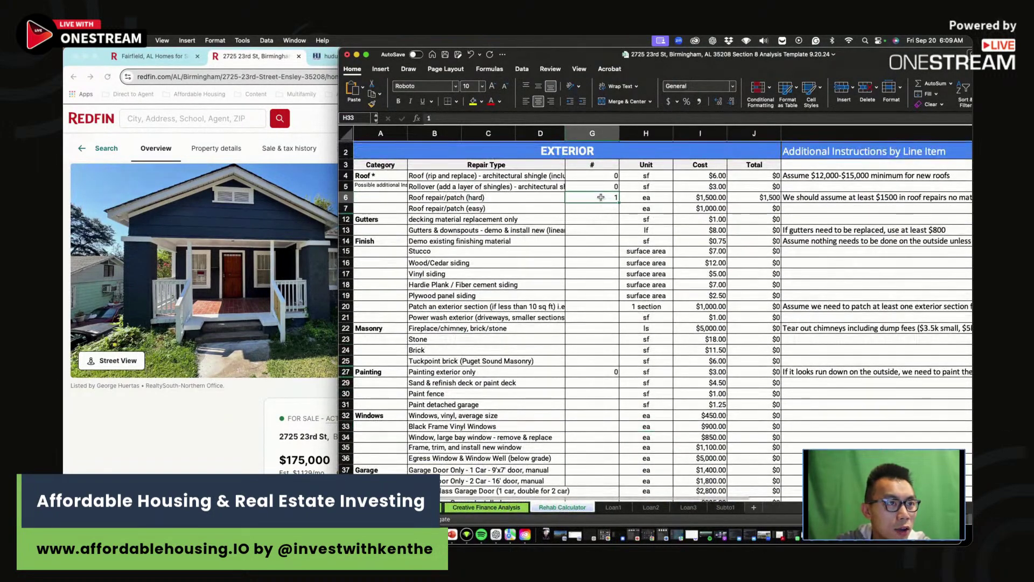
scroll(597, 248, "down", 3)
left_click(600, 298)
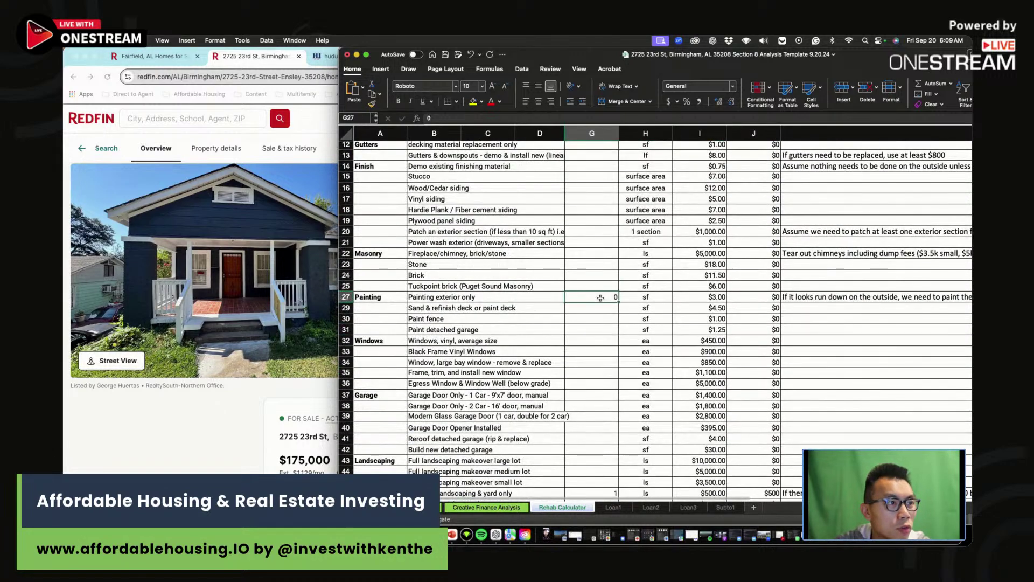
scroll(601, 298, "down", 6)
left_click_drag(593, 335, 741, 329)
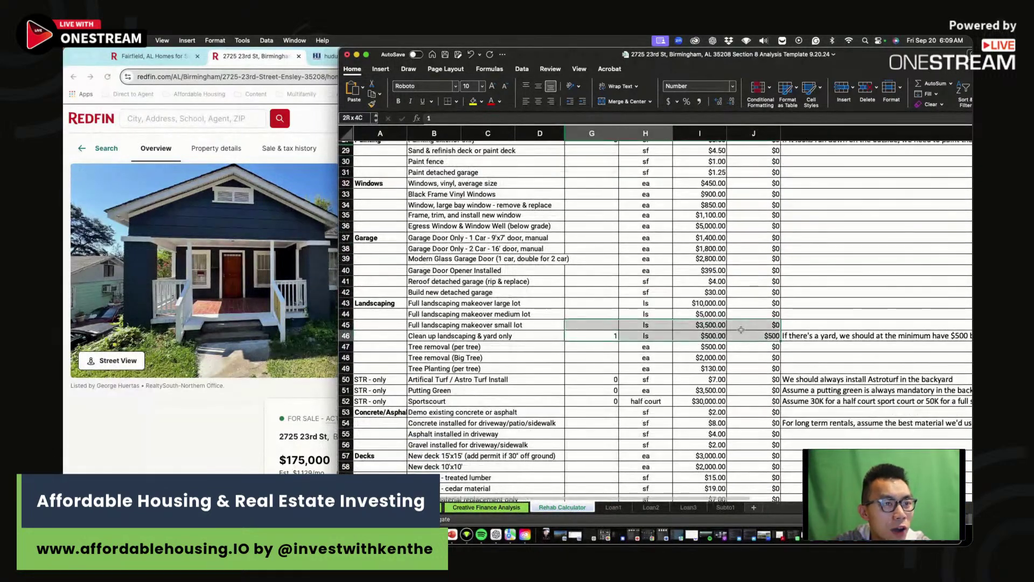
left_click(593, 335)
scroll(572, 378, "down", 15)
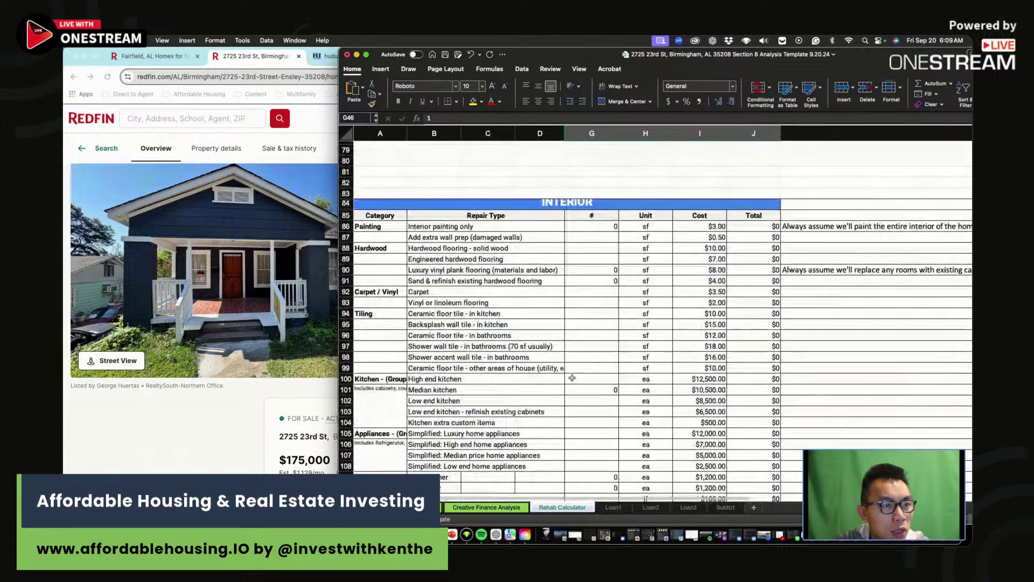
left_click_drag(595, 226, 737, 283)
scroll(738, 269, "down", 2)
left_click_drag(592, 226, 720, 226)
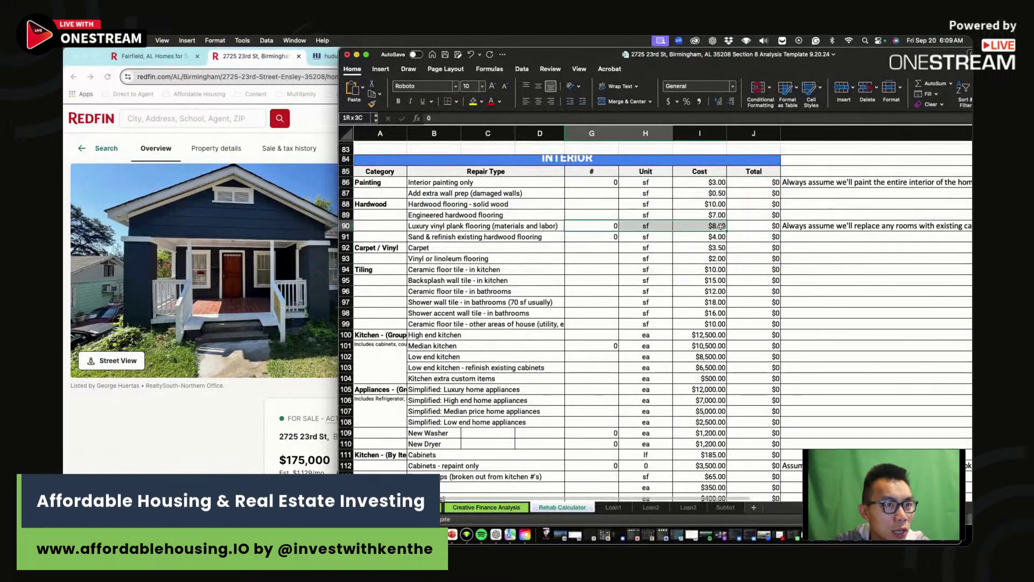
left_click(587, 290)
scroll(573, 349, "down", 2)
scroll(573, 349, "down", 10)
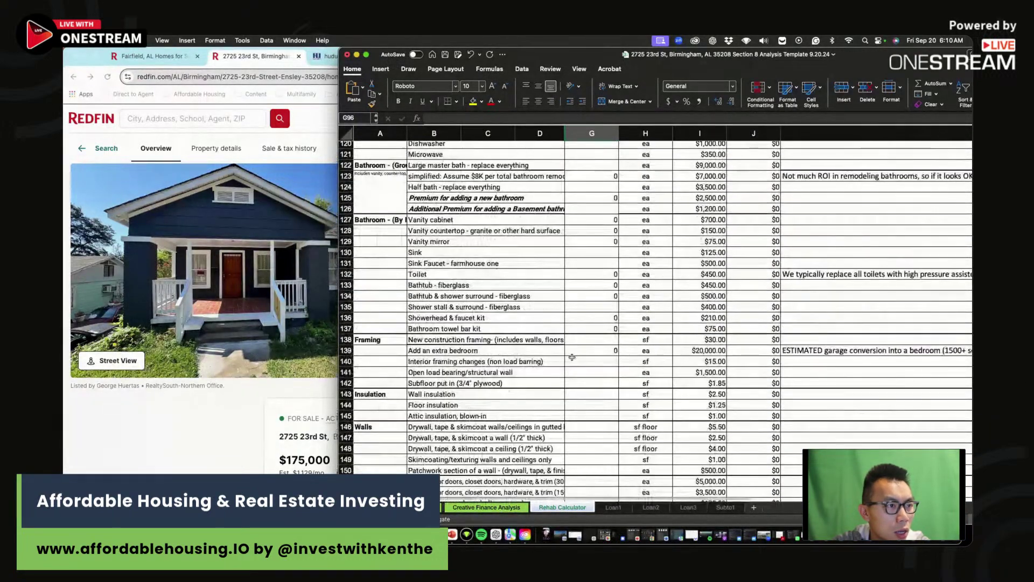
- Budget 2 toilets, confirm Total Repairs reaches $3,480, then go to Creative Finance Analysis
type("2")
key("Return")
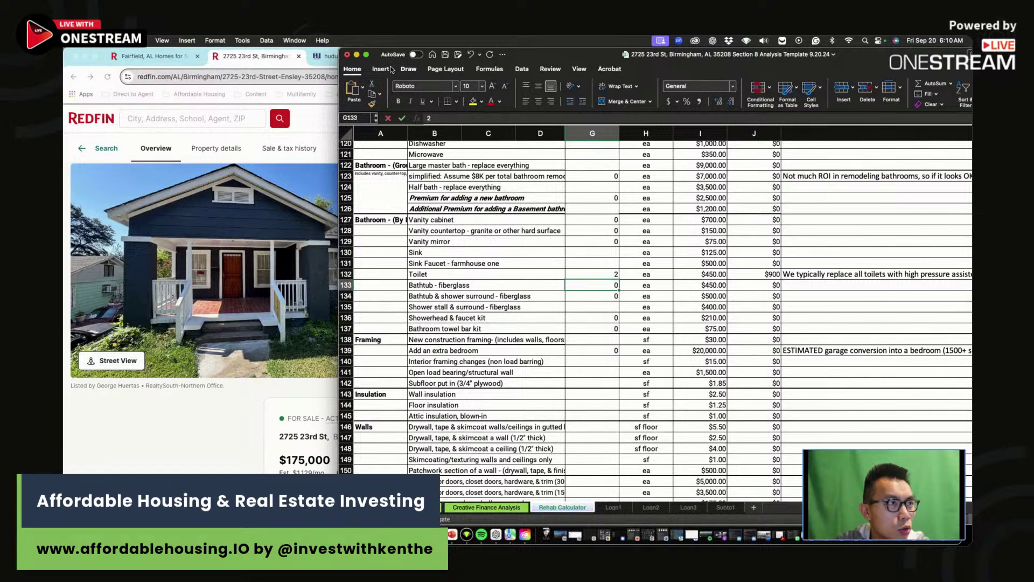
left_click_drag(341, 48, 304, 49)
scroll(558, 313, "down", 15)
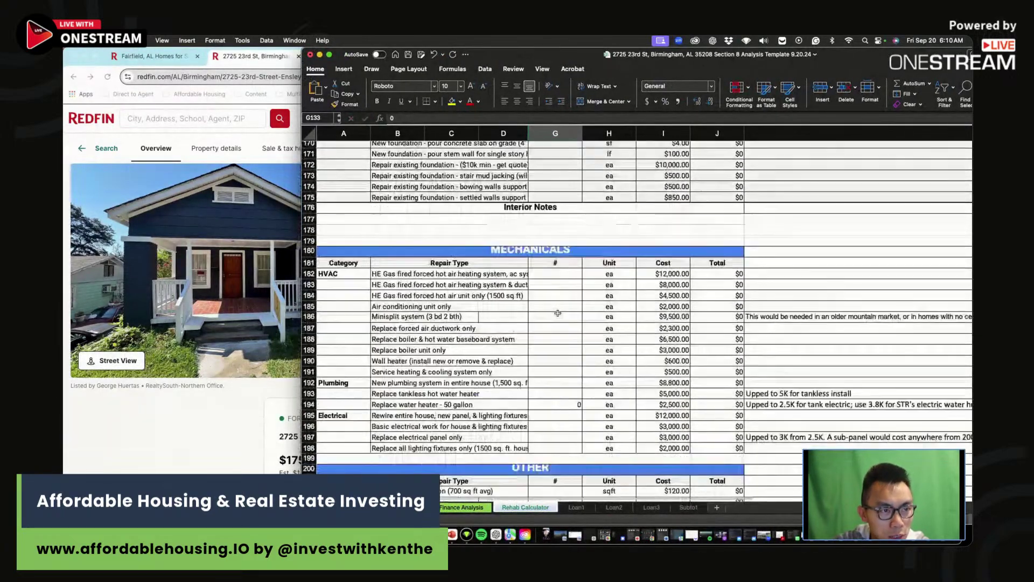
scroll(557, 313, "down", 5)
left_click(727, 415)
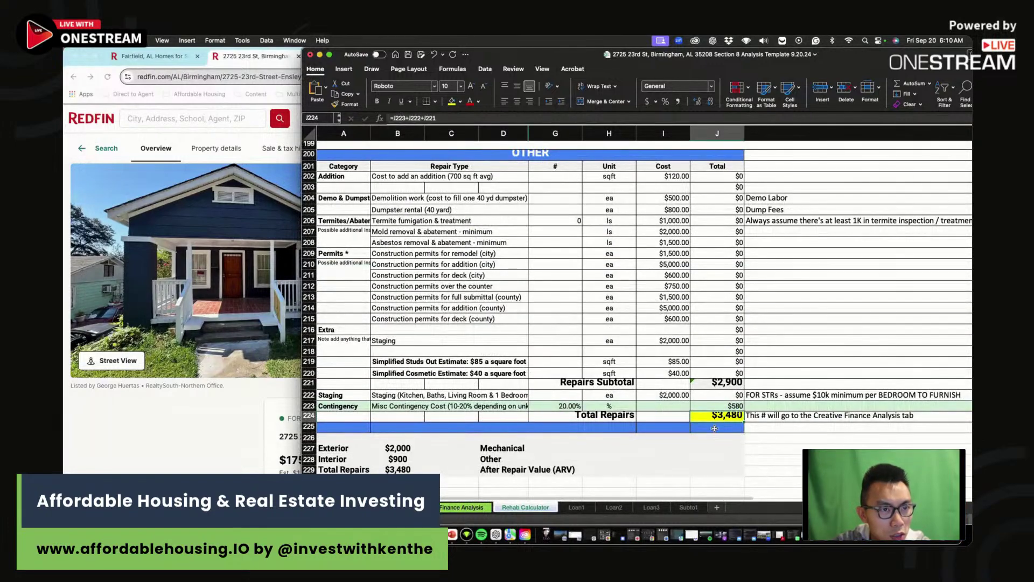
left_click(467, 509)
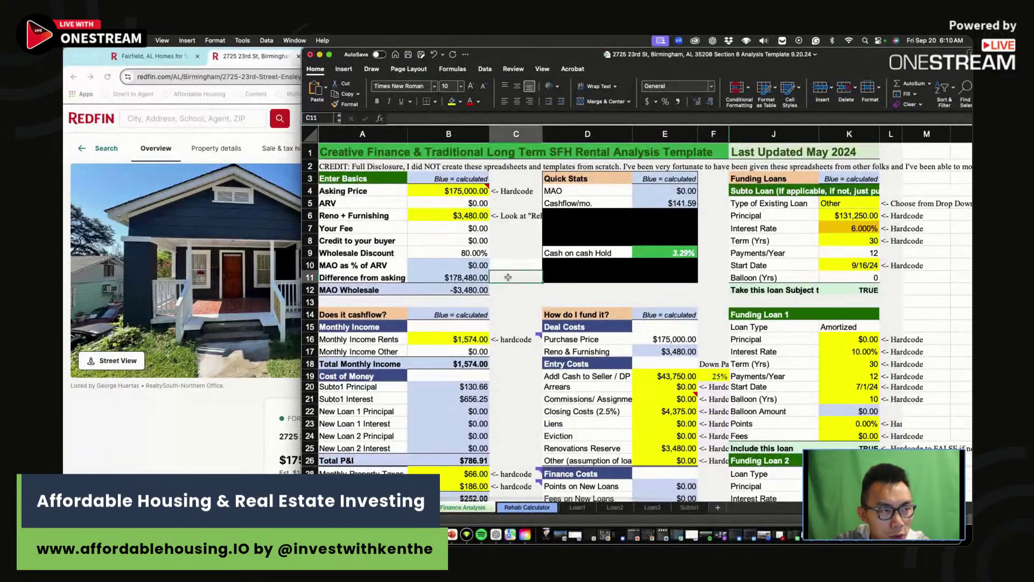
- Copy Redfin's property tax estimate into Excel as $102 Monthly Property Taxes
left_click_drag(469, 306, 470, 314)
scroll(470, 311, "down", 2)
left_click(192, 418)
scroll(192, 418, "down", 7)
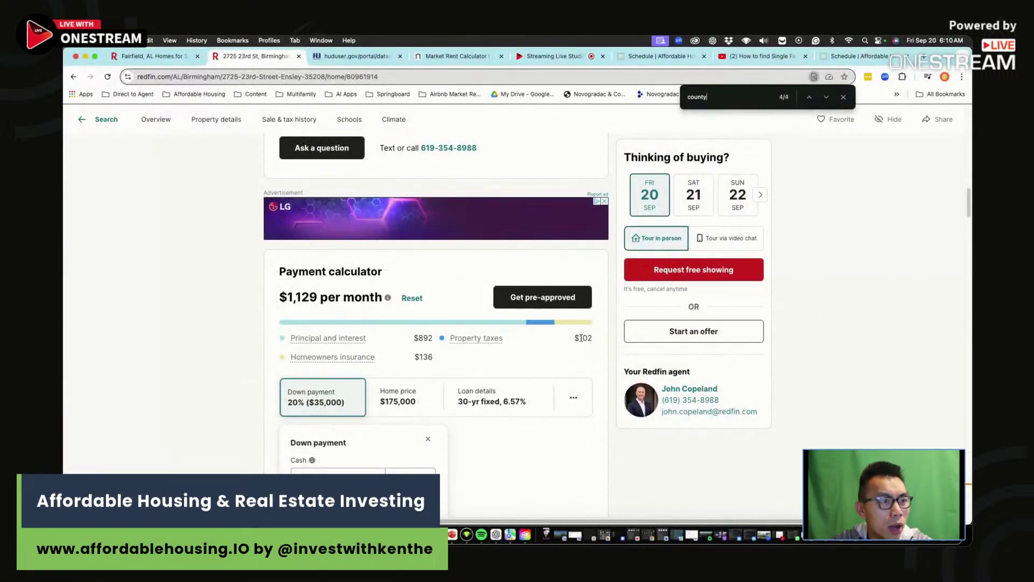
key("super+Tab")
type("102")
key("Return")
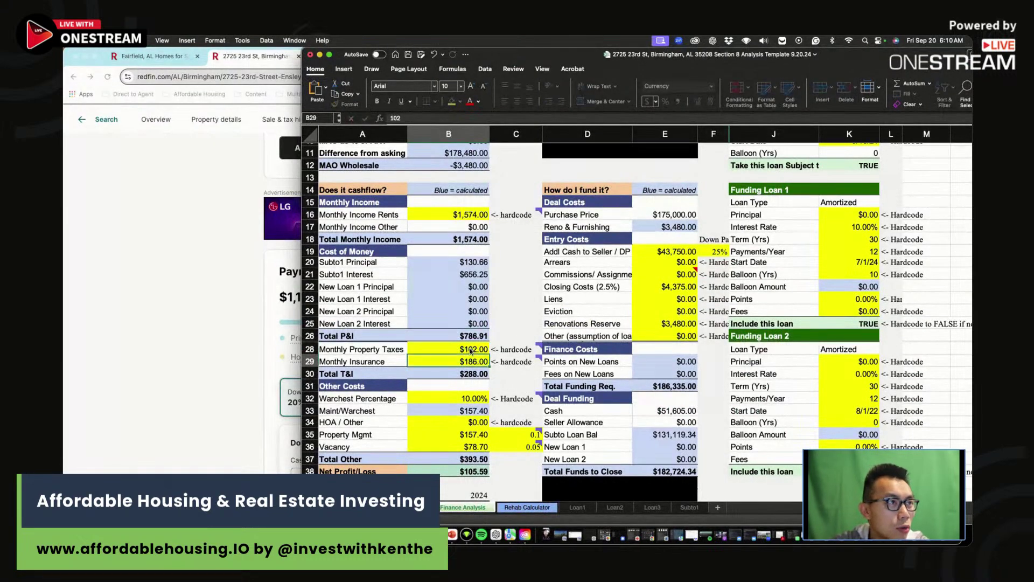
left_click_drag(303, 49, 454, 146)
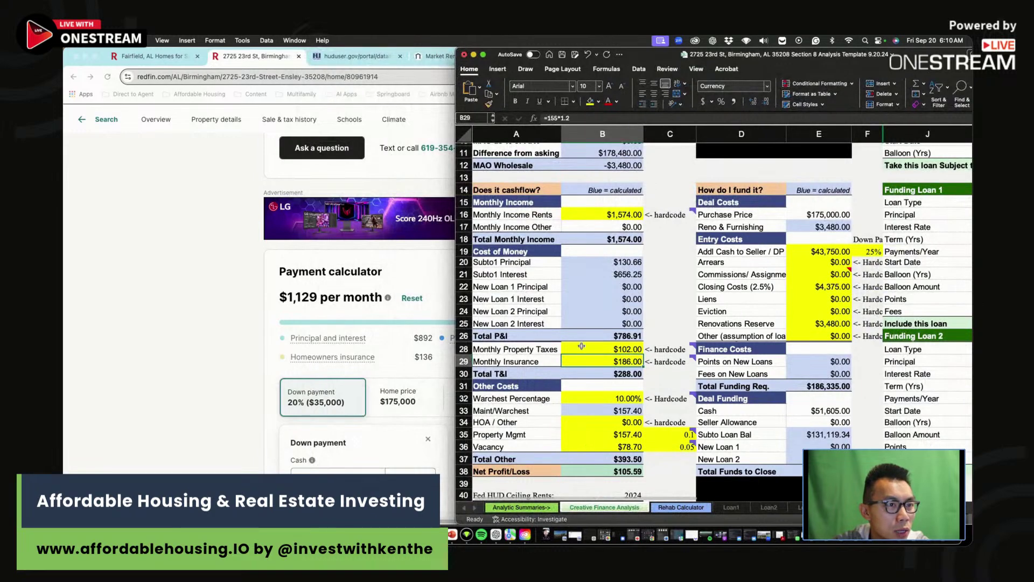
- Set Monthly Insurance to =136*1.2 ($163.20) and review the Warchest Percentage
type("=136")
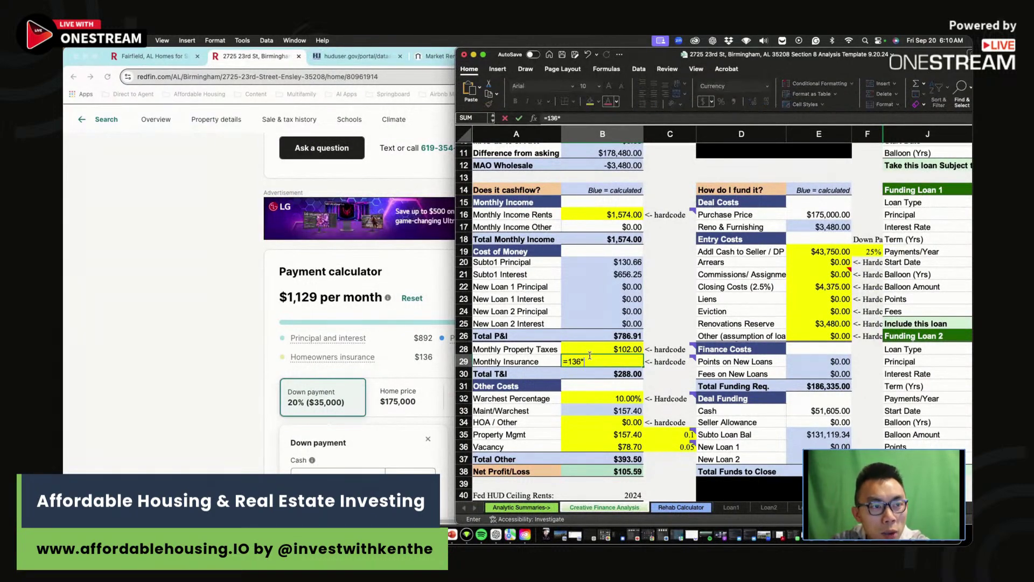
type("*1.")
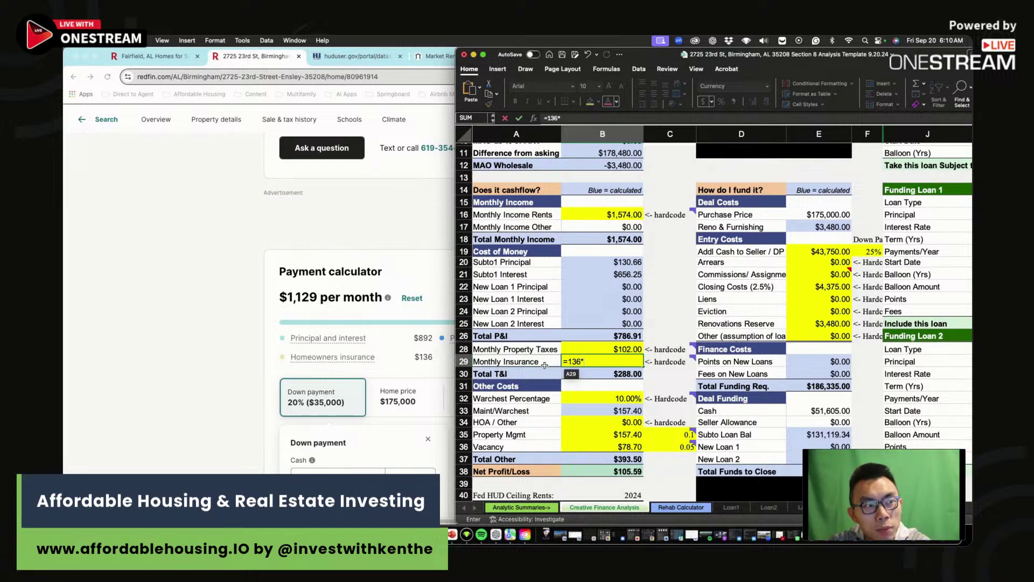
type("2")
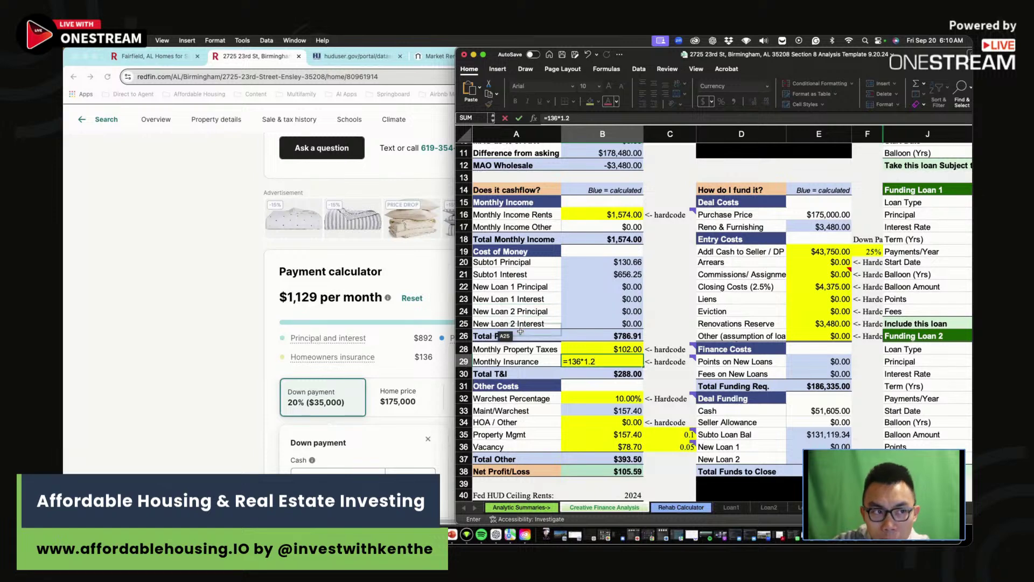
key("Return")
left_click(623, 362)
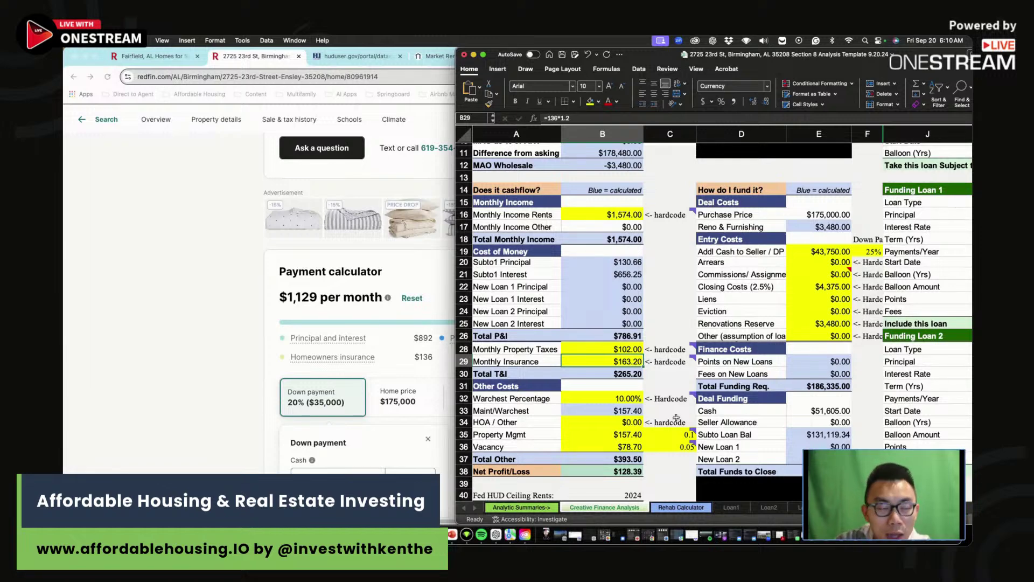
left_click(619, 401)
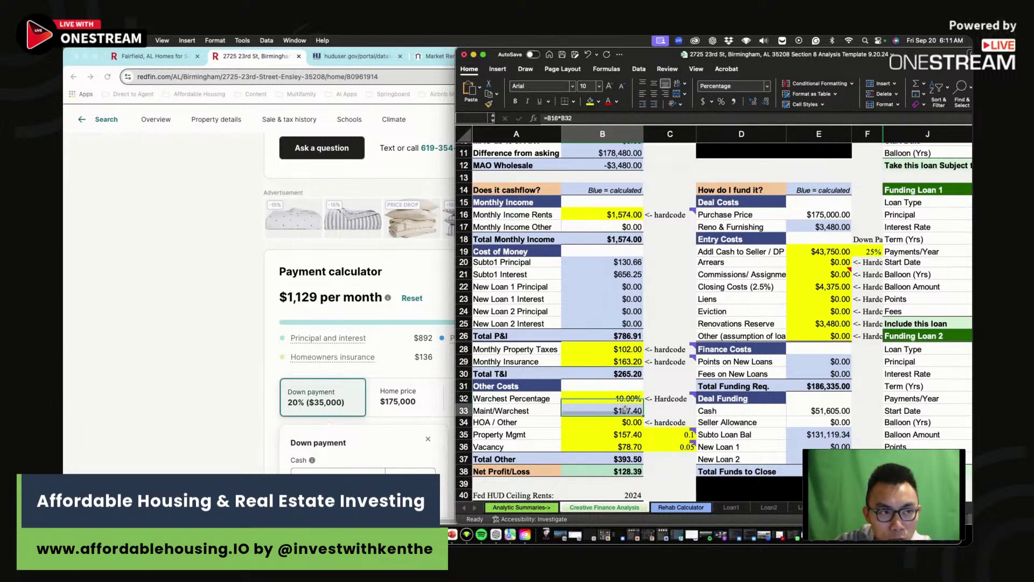
mouse_move(619, 402)
left_mouse_down()
mouse_move(623, 409)
mouse_move(619, 399)
left_mouse_up()
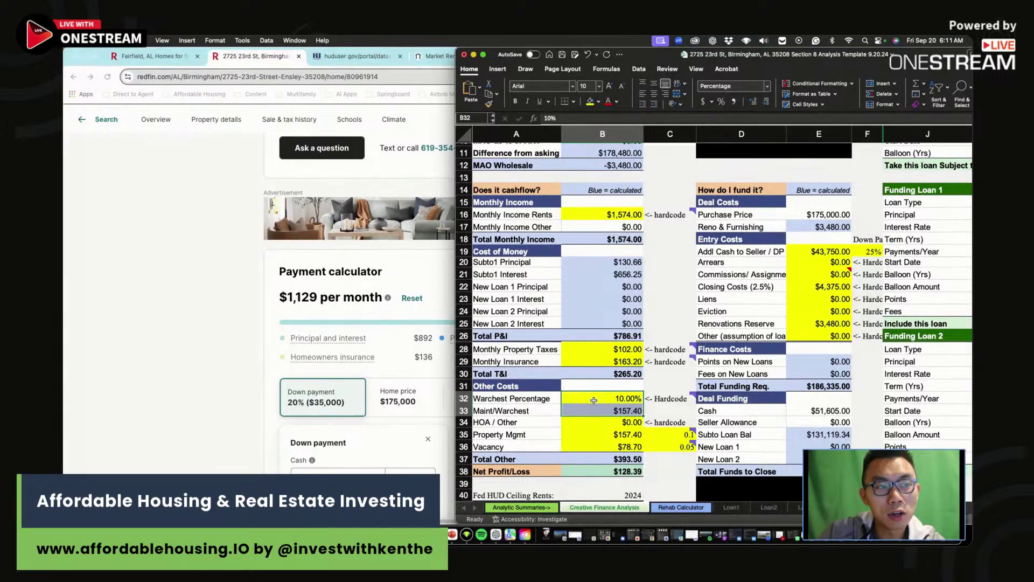
left_click(617, 416)
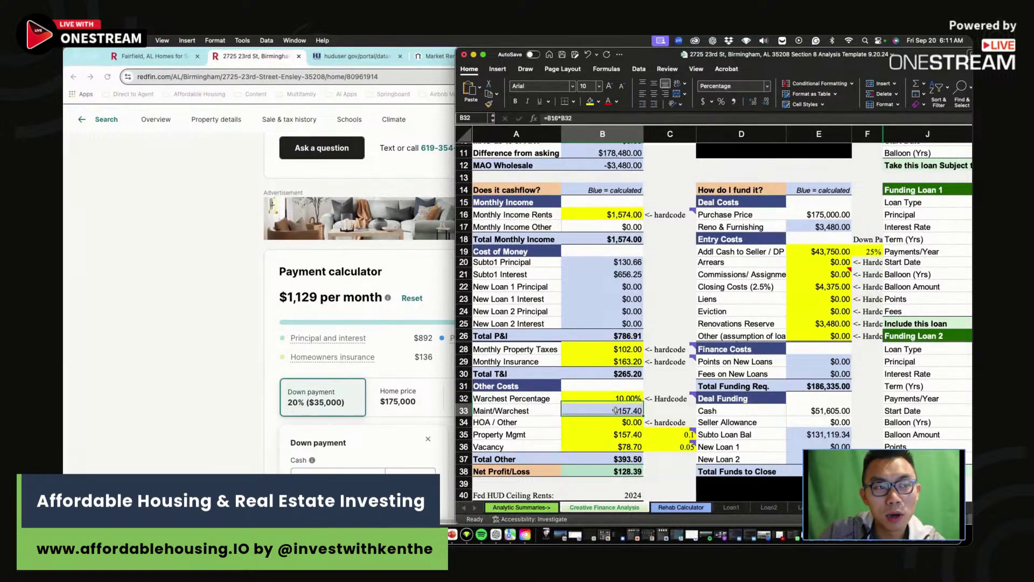
left_click(654, 415)
mouse_move(670, 401)
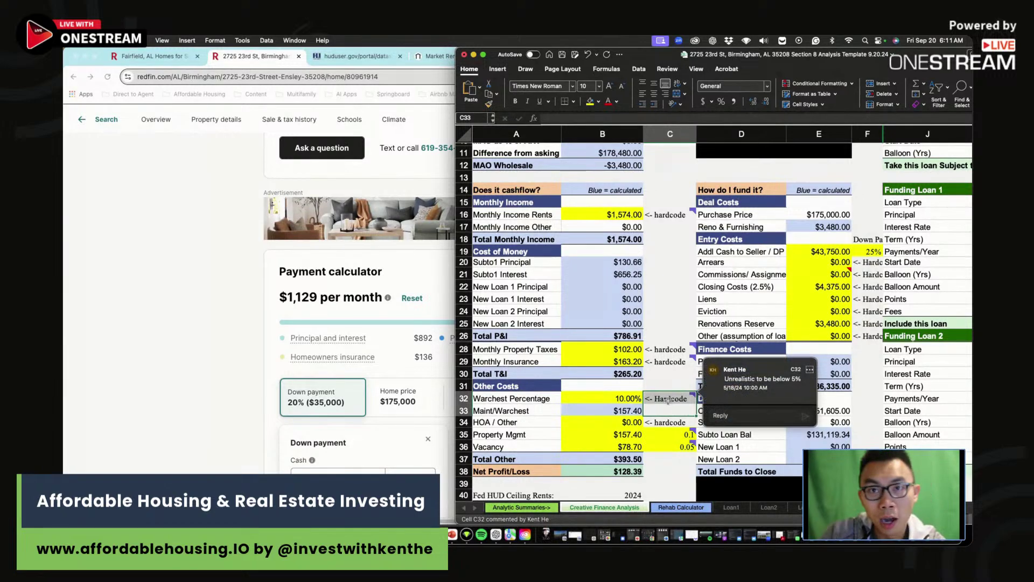
left_click(668, 399)
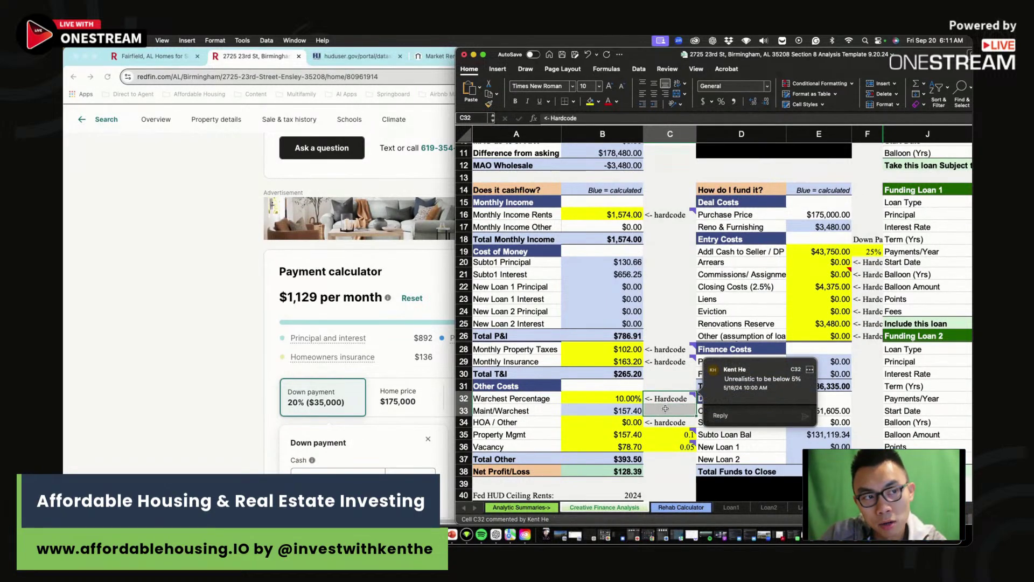
left_click_drag(614, 398, 605, 410)
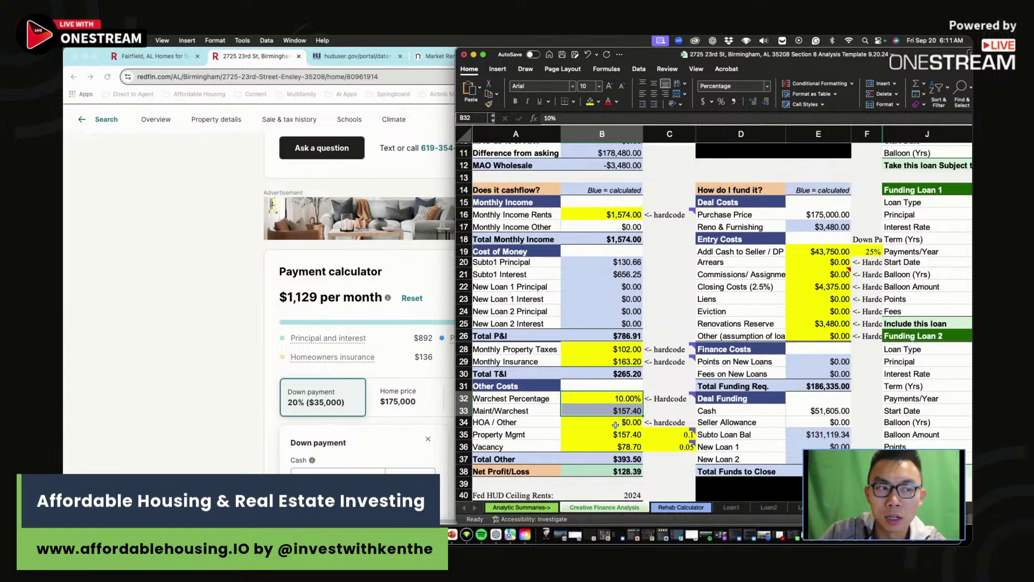
left_click(614, 431)
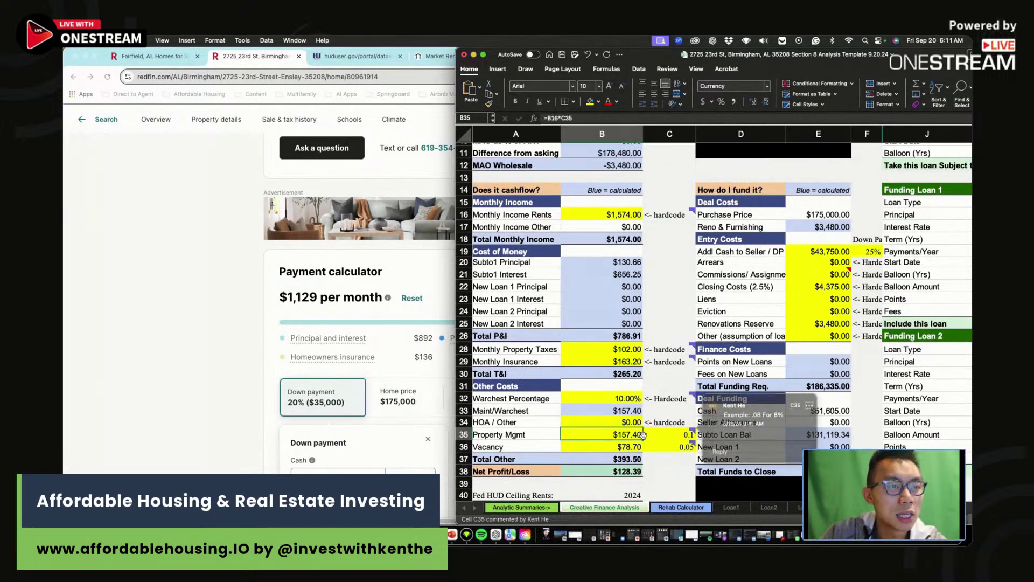
left_click(680, 447)
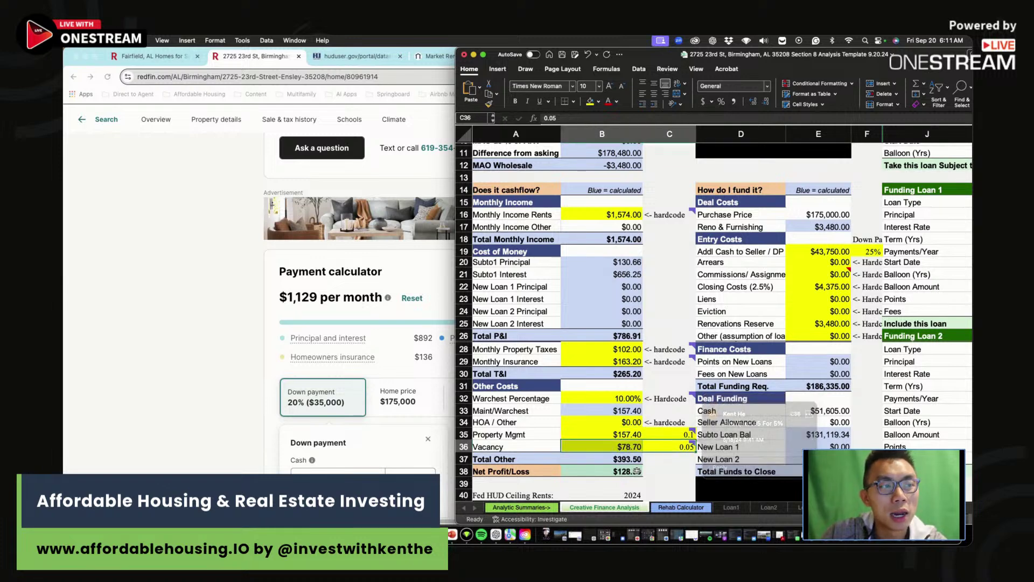
left_click(674, 462)
left_click(669, 470)
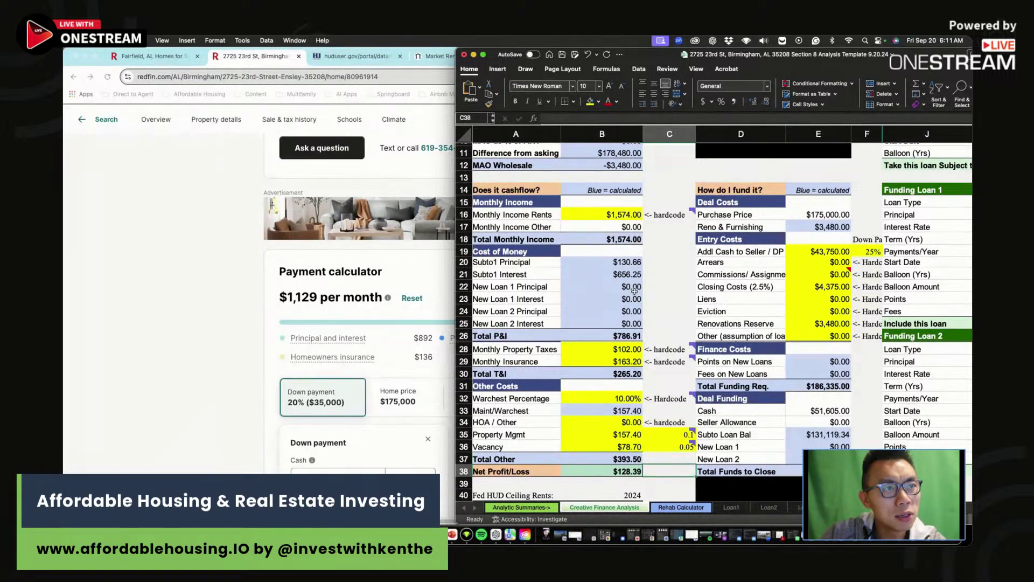
scroll(646, 377, "up", 5)
left_click(633, 338)
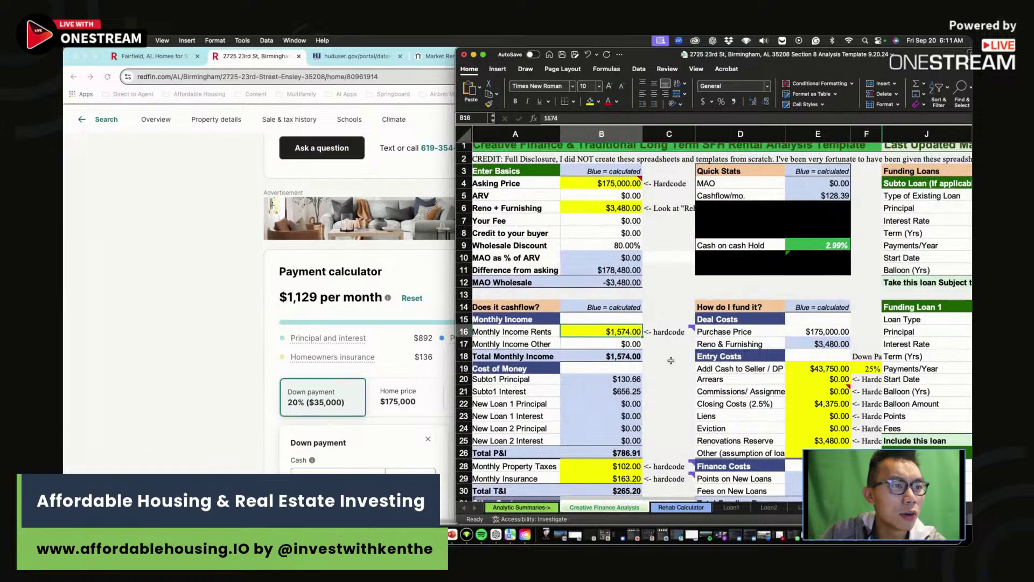
scroll(634, 355, "down", 6)
left_click(636, 401)
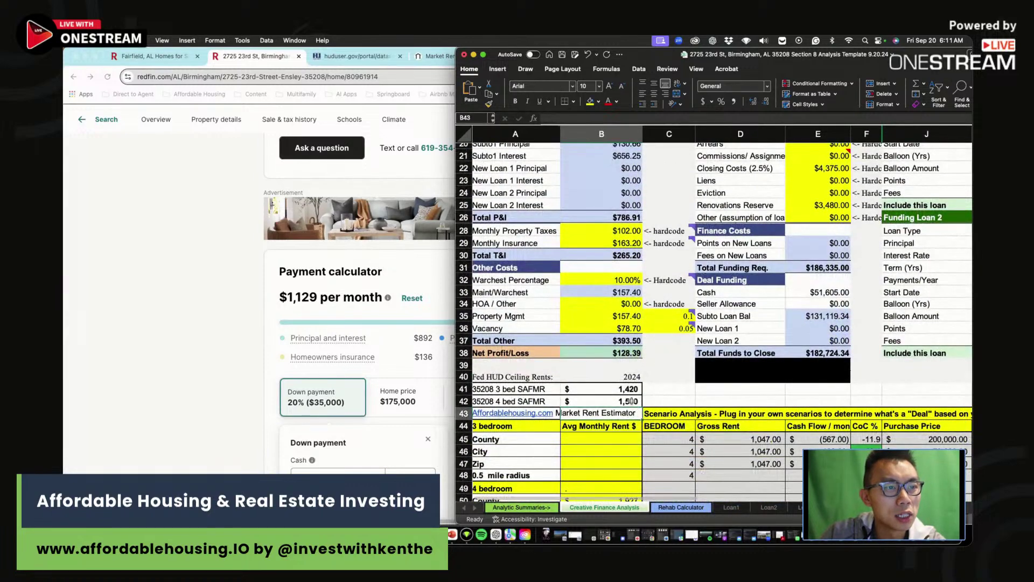
scroll(675, 390, "up", 1)
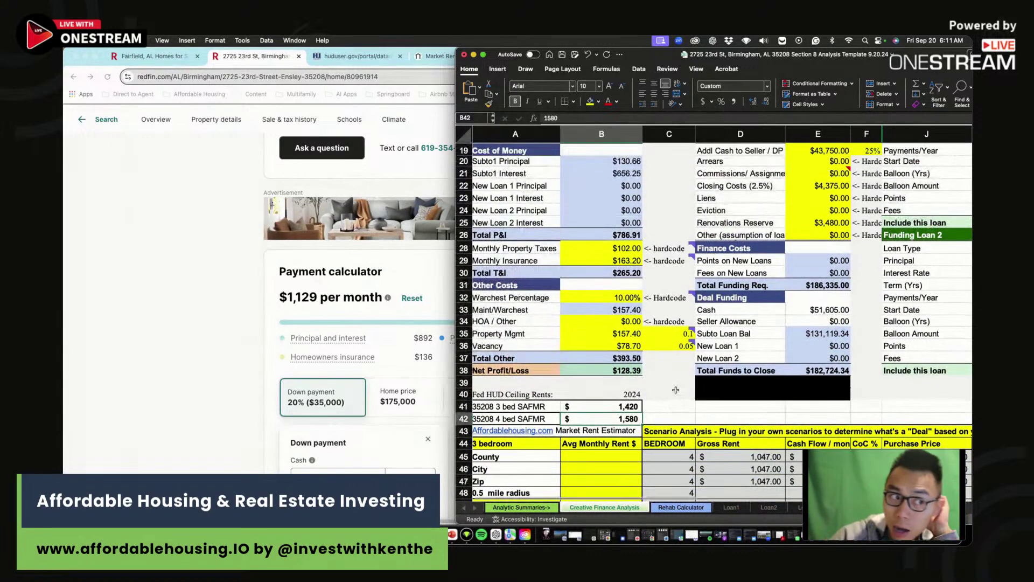
scroll(657, 420, "down", 4)
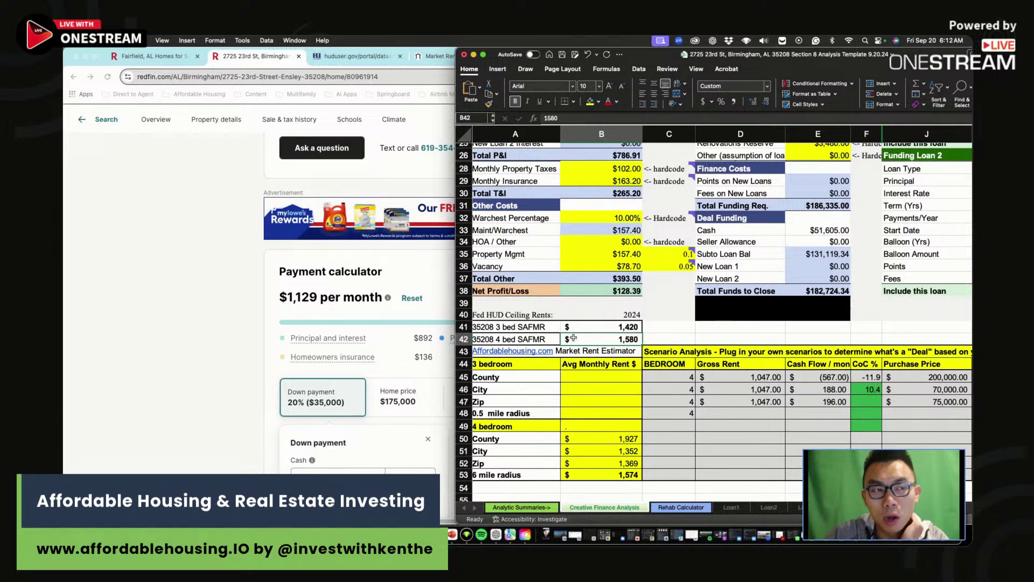
left_click(606, 470)
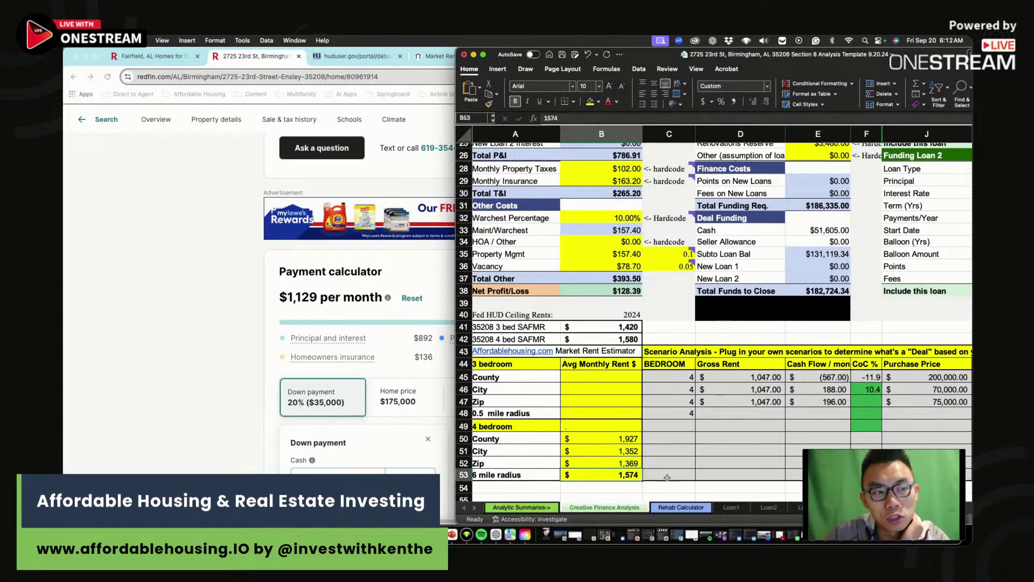
scroll(621, 317, "up", 3)
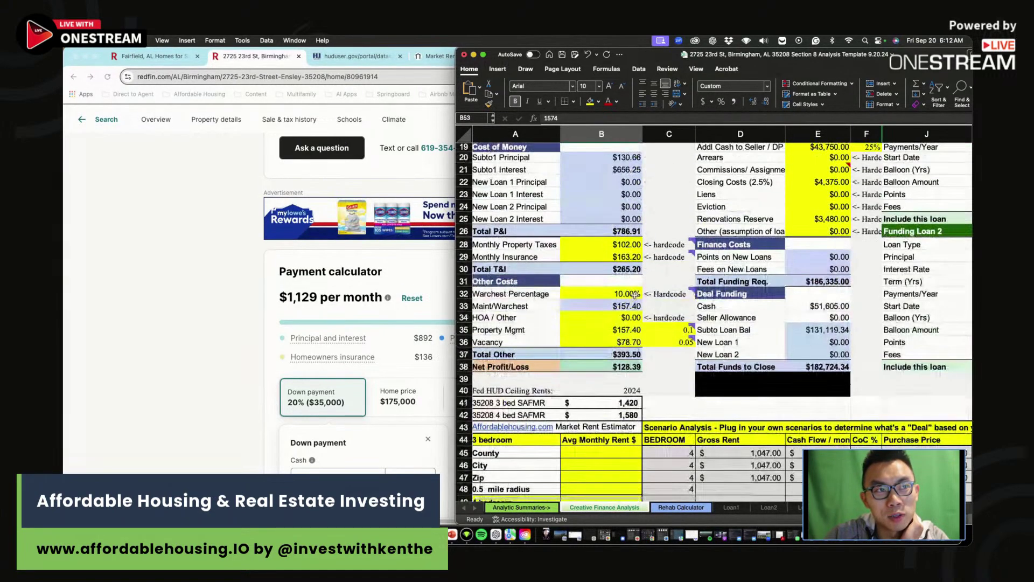
scroll(620, 317, "up", 3)
left_click(601, 192)
scroll(630, 245, "up", 5)
scroll(630, 245, "down", 5)
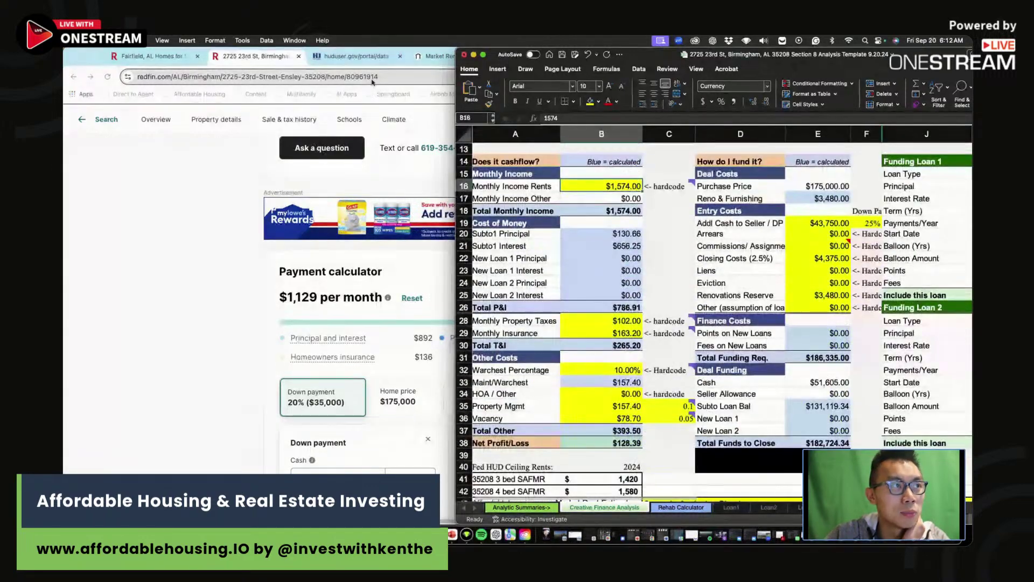
- View the 4-bedroom market rent estimates, then return to the OneStream Live studio
key("super+Tab")
key("ctrl+Tab")
key("ctrl+Tab")
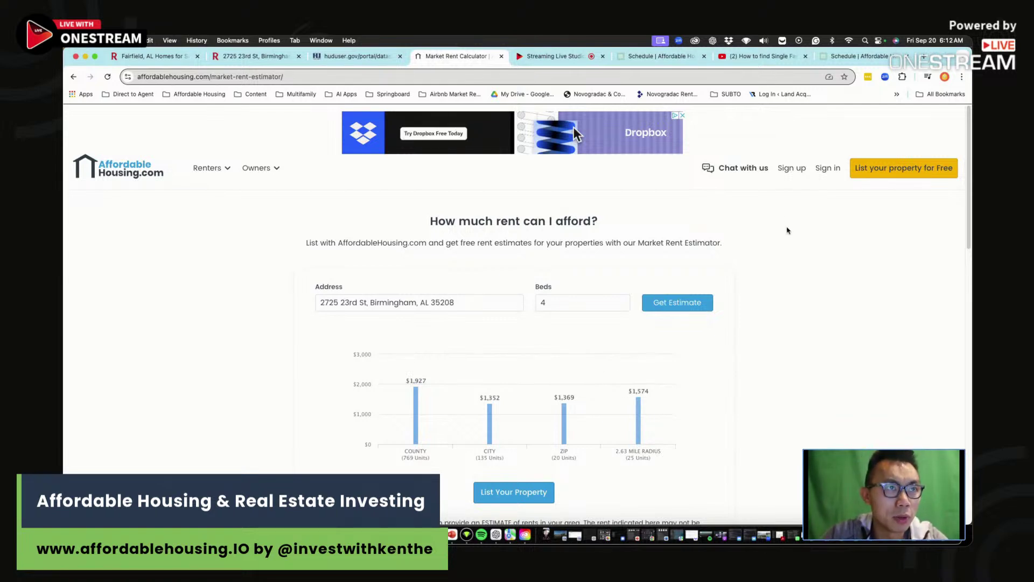
left_click(569, 58)
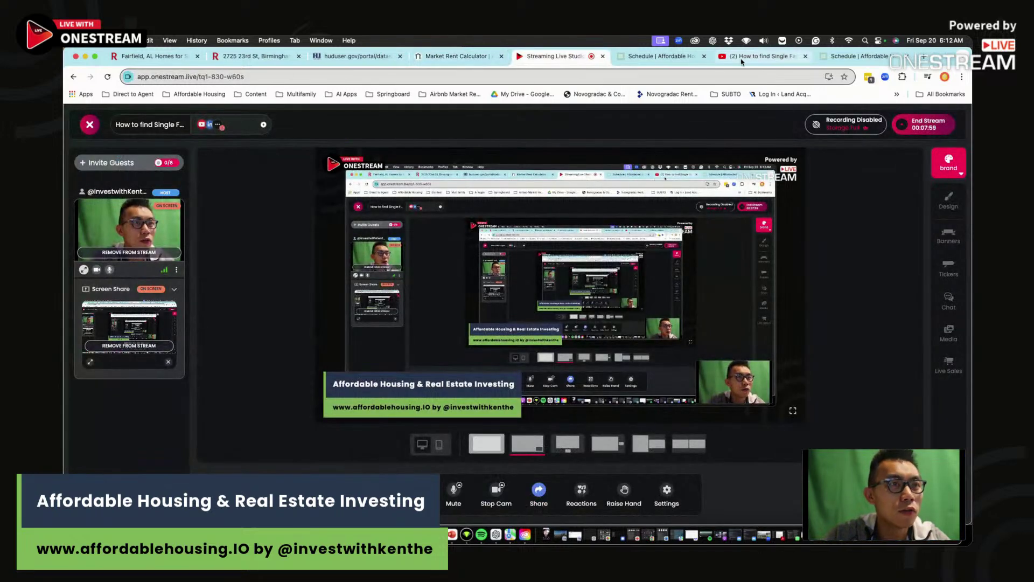
- Inspect the 25% down payment and its $43,750 formula, leaving it unchanged
key("super+Tab")
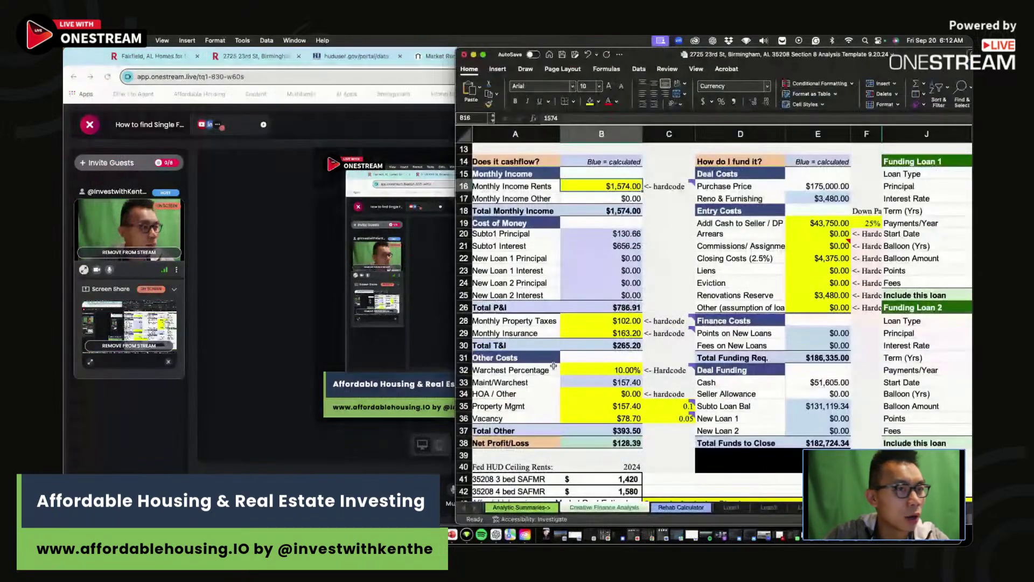
scroll(714, 323, "up", 2)
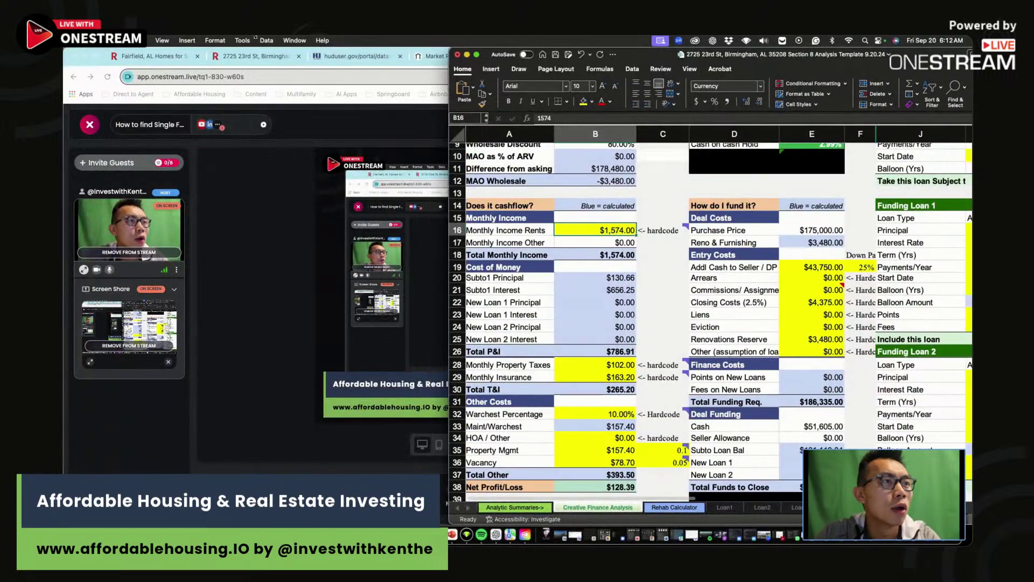
left_click_drag(454, 50, 196, 50)
scroll(569, 283, "up", 4)
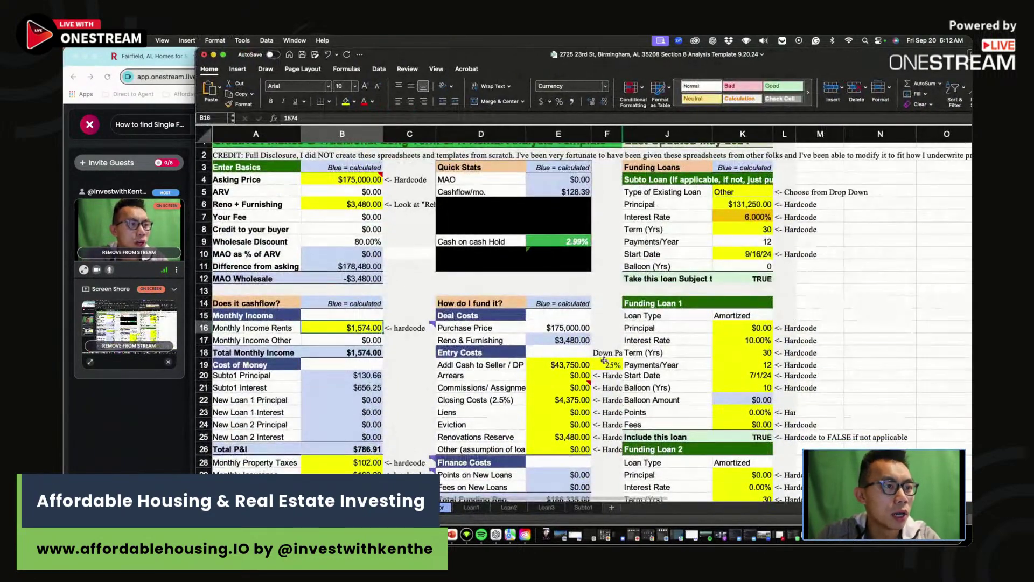
left_click(612, 365)
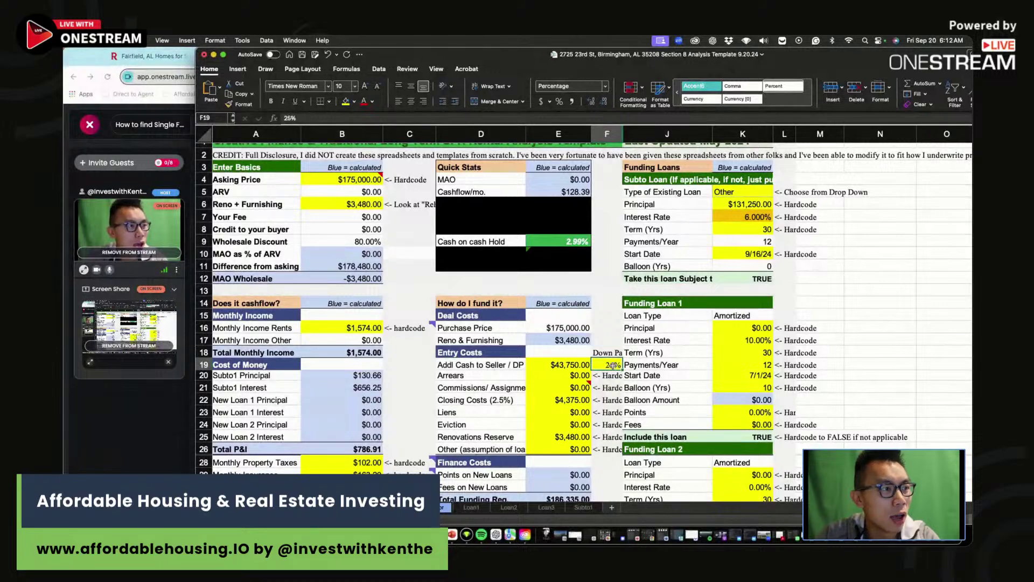
left_click(564, 367)
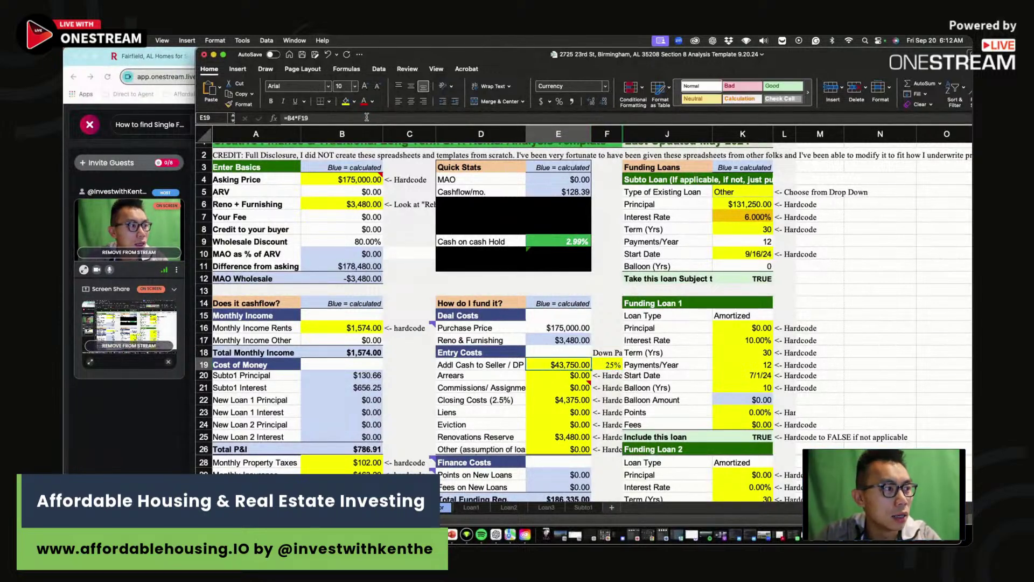
left_click(366, 118)
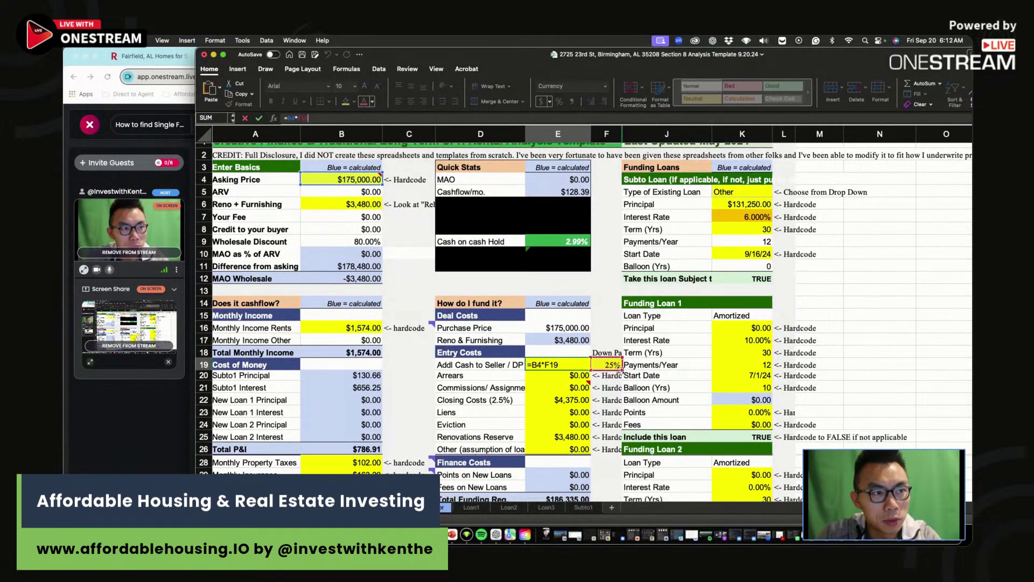
key("Tab")
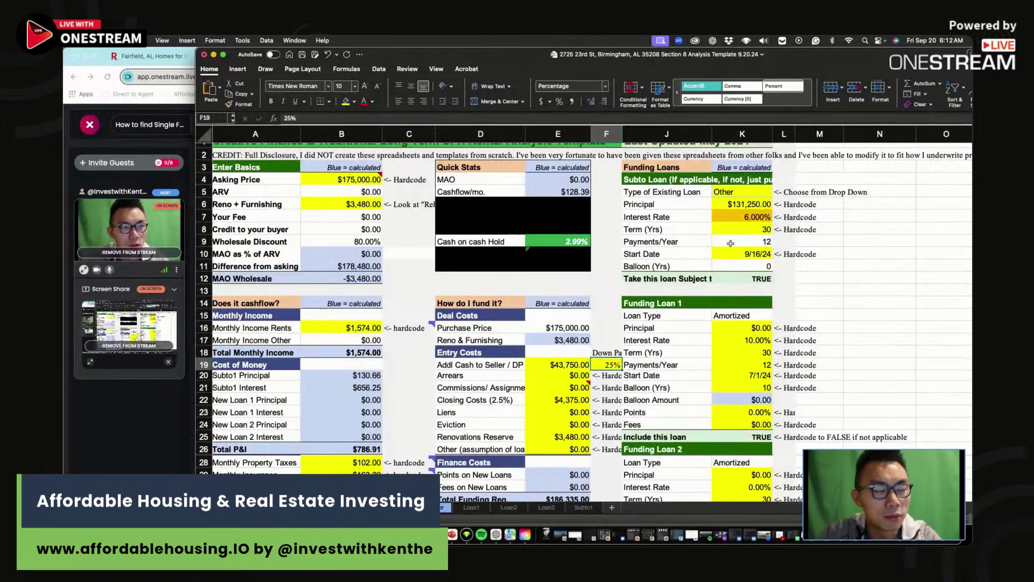
- Set the subject-to interest rate to 8% and check the subto principal calculation
left_click(742, 215)
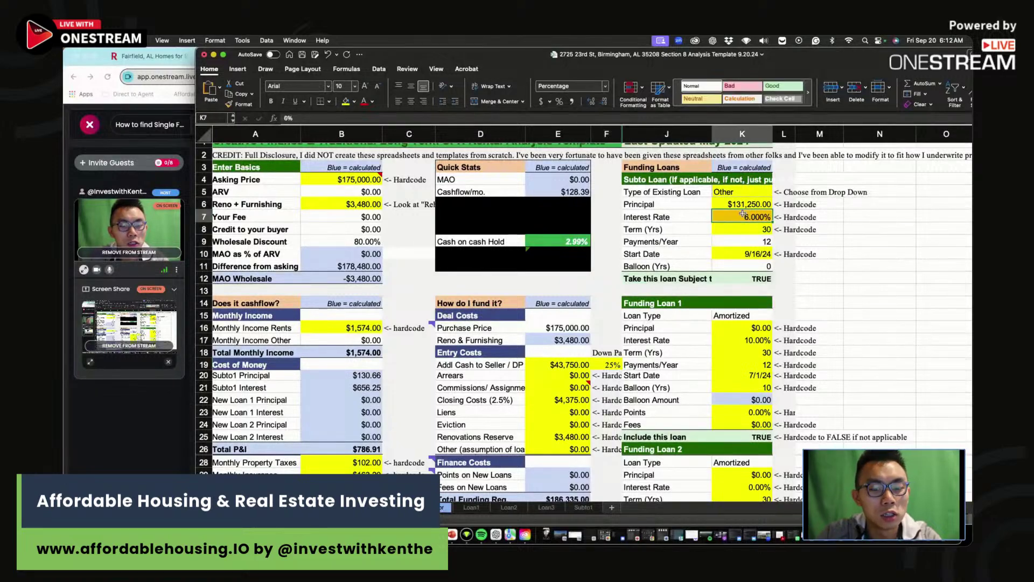
type("8")
key("Return")
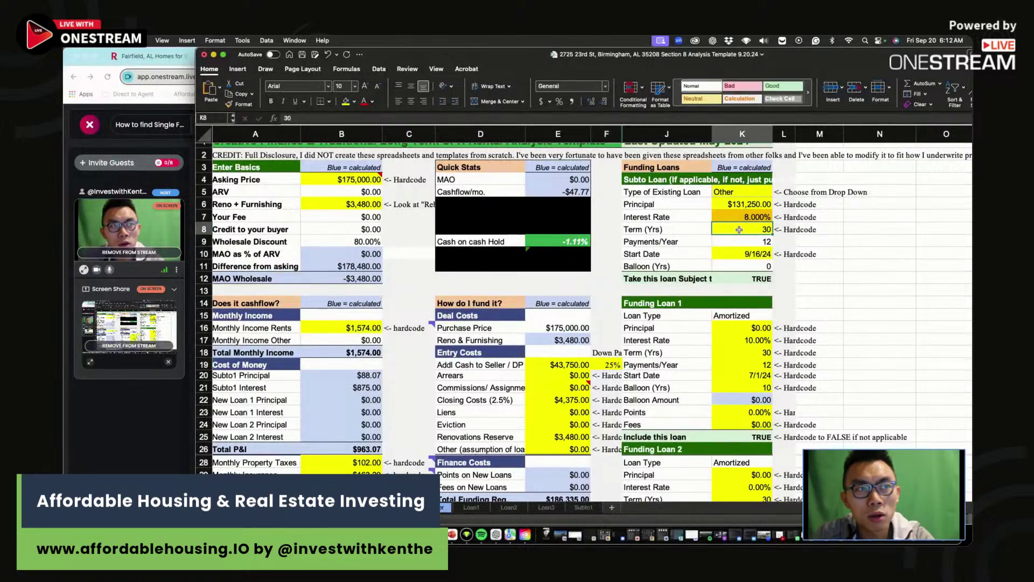
left_click(748, 204)
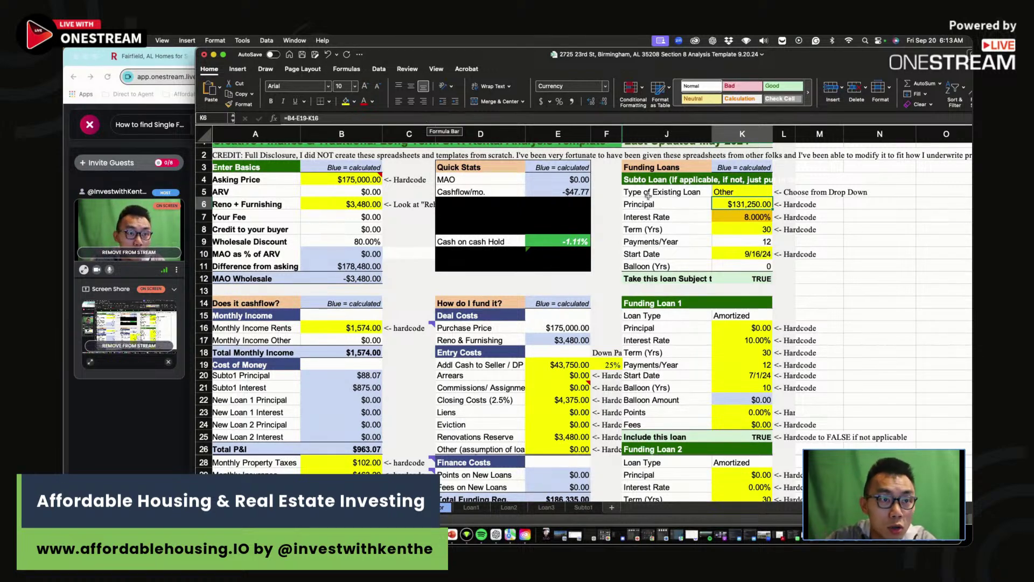
left_click(742, 218)
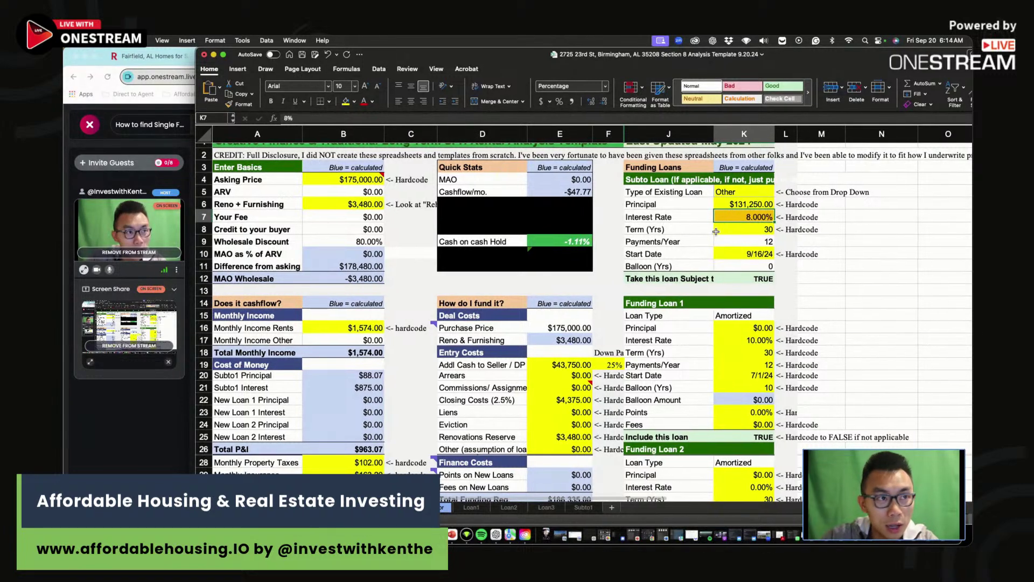
left_click(754, 229)
mouse_move(746, 241)
left_mouse_down()
mouse_move(751, 205)
mouse_move(749, 243)
left_mouse_up()
left_click(748, 242)
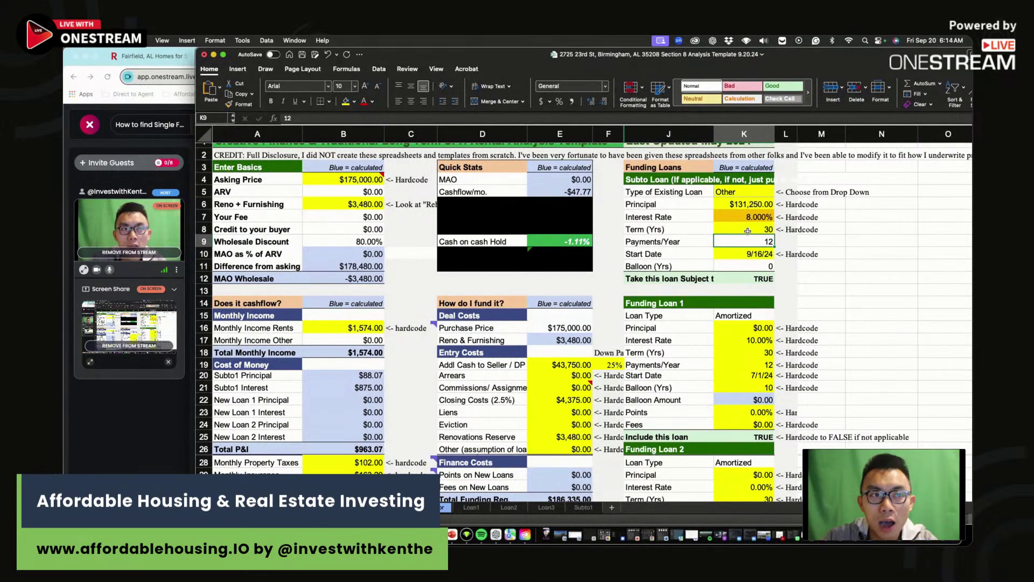
left_click(746, 214)
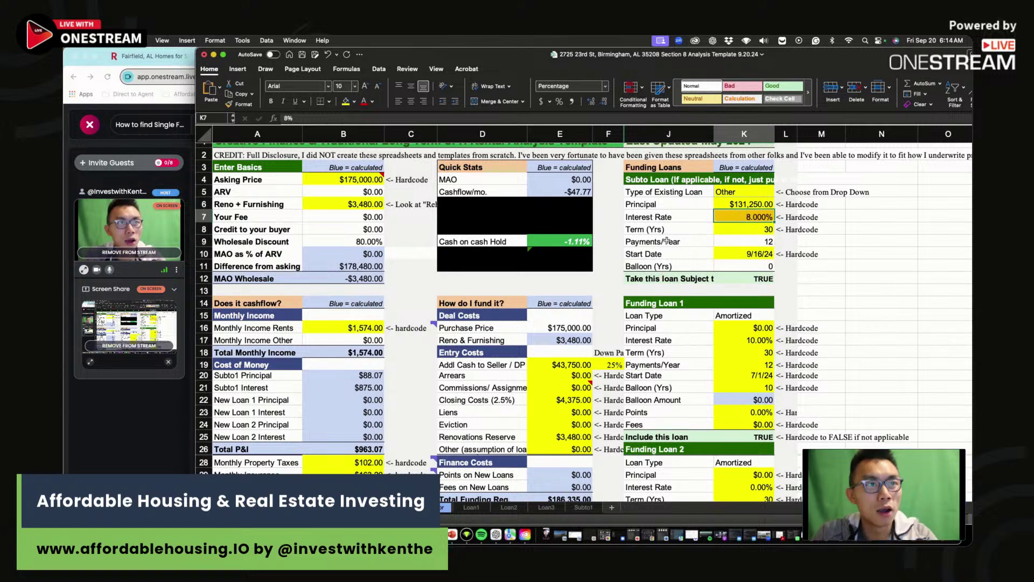
scroll(667, 243, "down", 5)
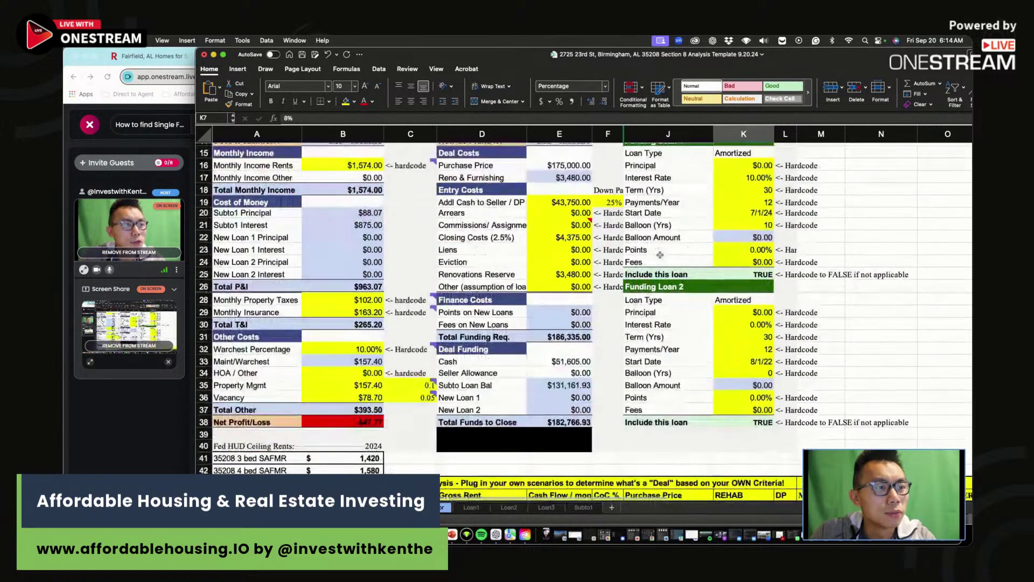
- Clear the old scenario table and enter $1,500 as scenario gross rent and monthly rent
left_click(563, 238)
left_click(568, 275)
scroll(634, 297, "down", 3)
left_click_drag(482, 395, 866, 438)
key("Delete")
left_click(502, 393)
type("1")
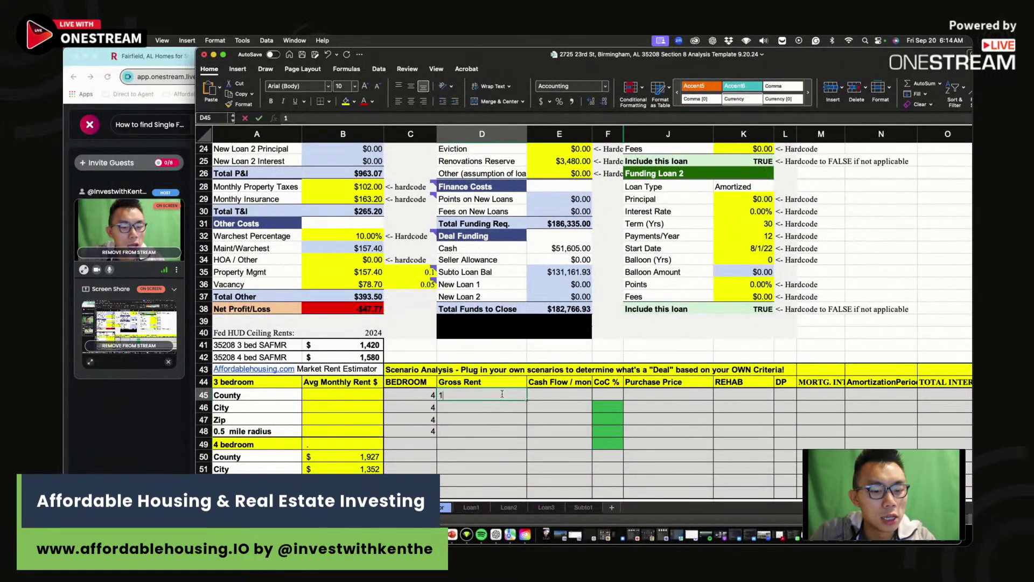
type(",500")
key("Return")
scroll(316, 240, "up", 3)
left_click(343, 160)
type("1500")
key("Return")
- Record the first scenario's -$103 monthly cashflow and -2 CoC
scroll(496, 302, "down", 3)
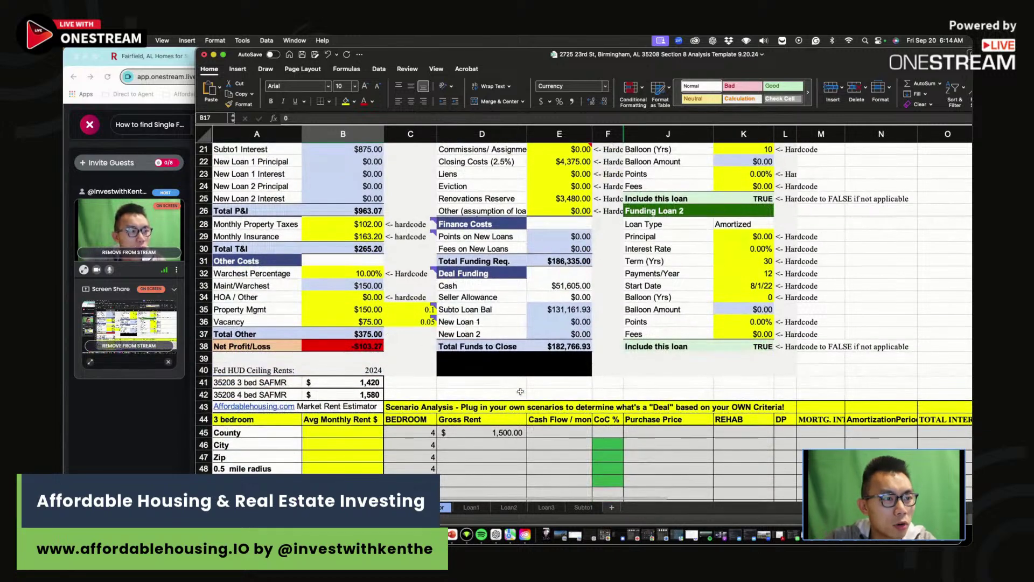
left_click(556, 429)
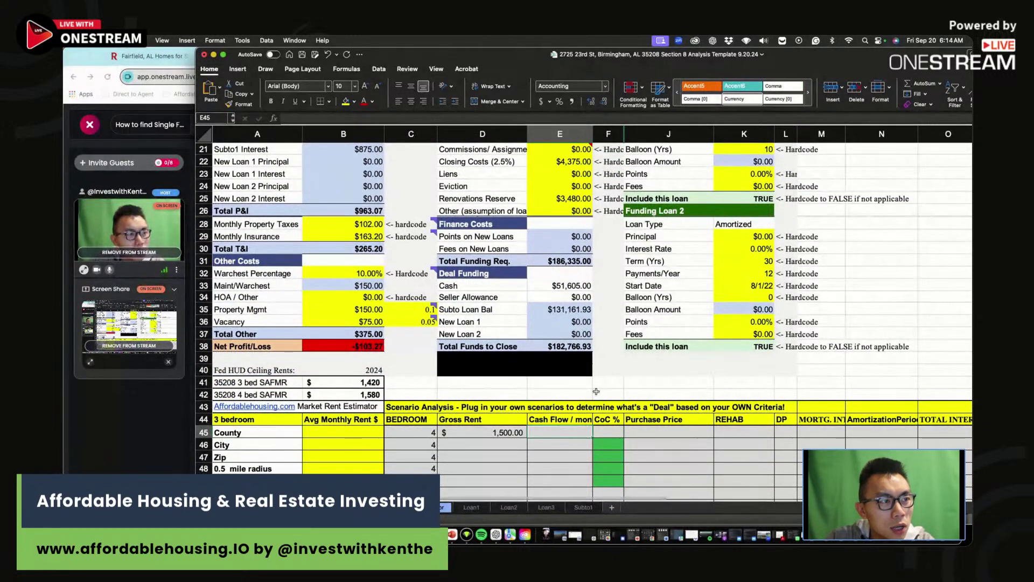
type("-103")
key("Tab")
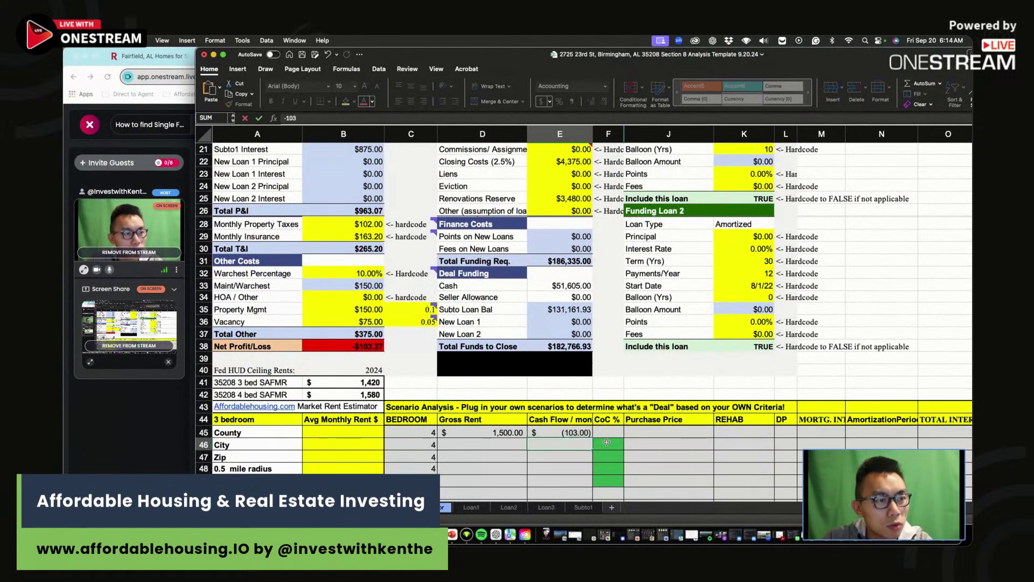
scroll(600, 397, "up", 10)
type("-2")
scroll(635, 447, "down", 1)
key("Escape")
key("Tab")
- Enter the scenario's $175,000 price, $3,500 rehab, 25 down payment and 8% rate
type("1")
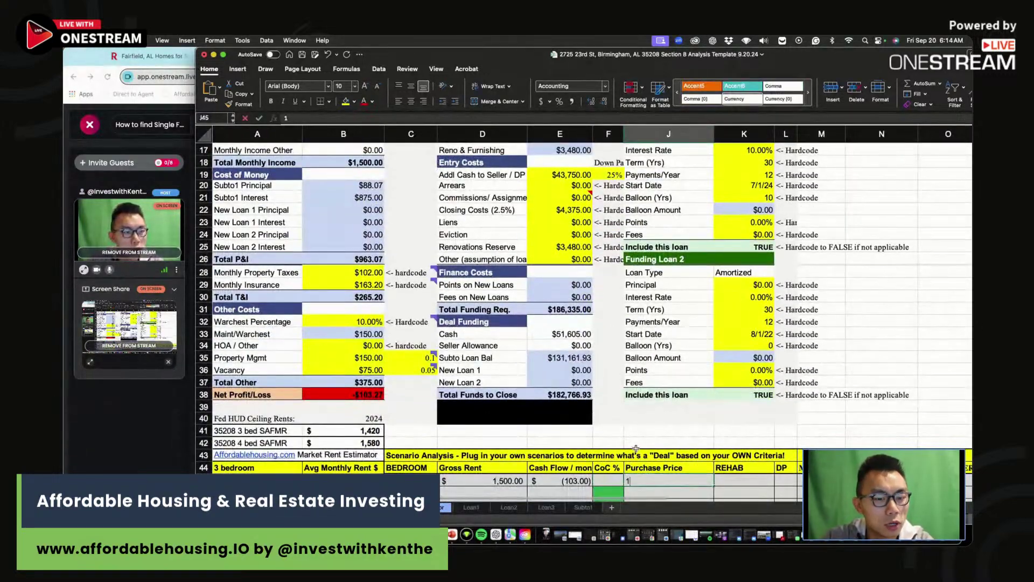
type("75,000")
key("Tab")
type("3500")
key("Return")
left_click(784, 480)
type("25")
key("Tab")
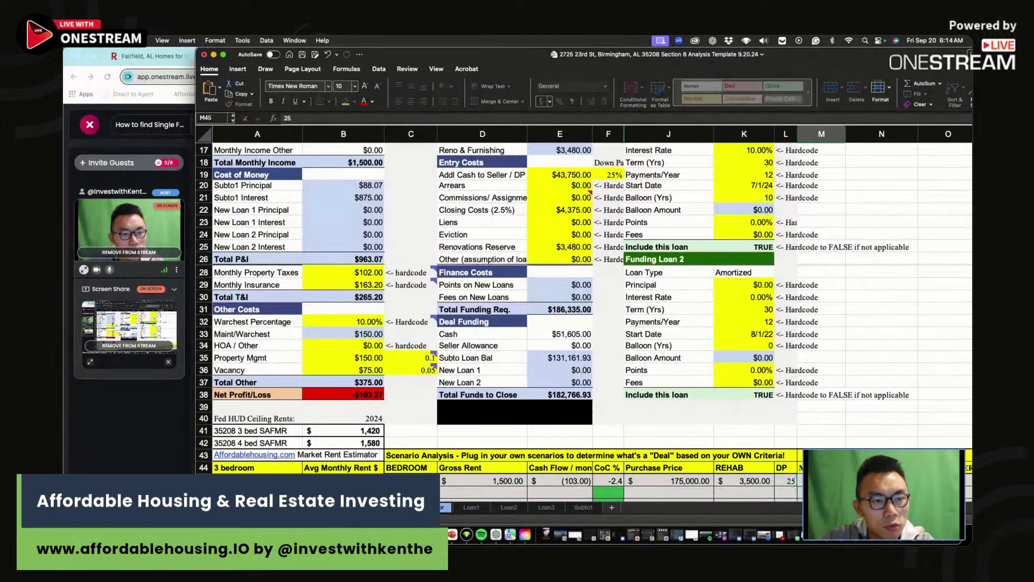
type("8")
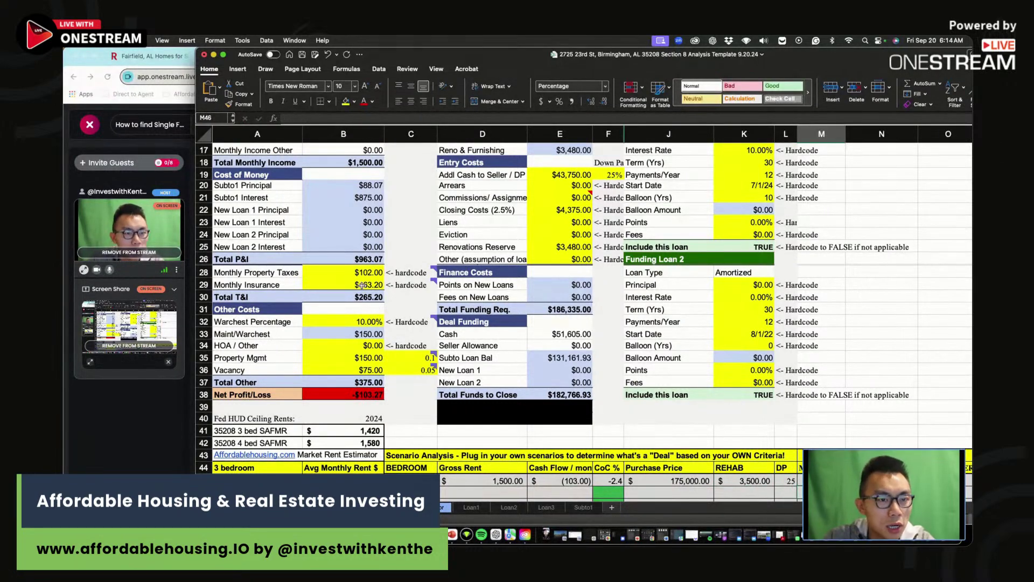
key("Return")
scroll(638, 318, "up", 8)
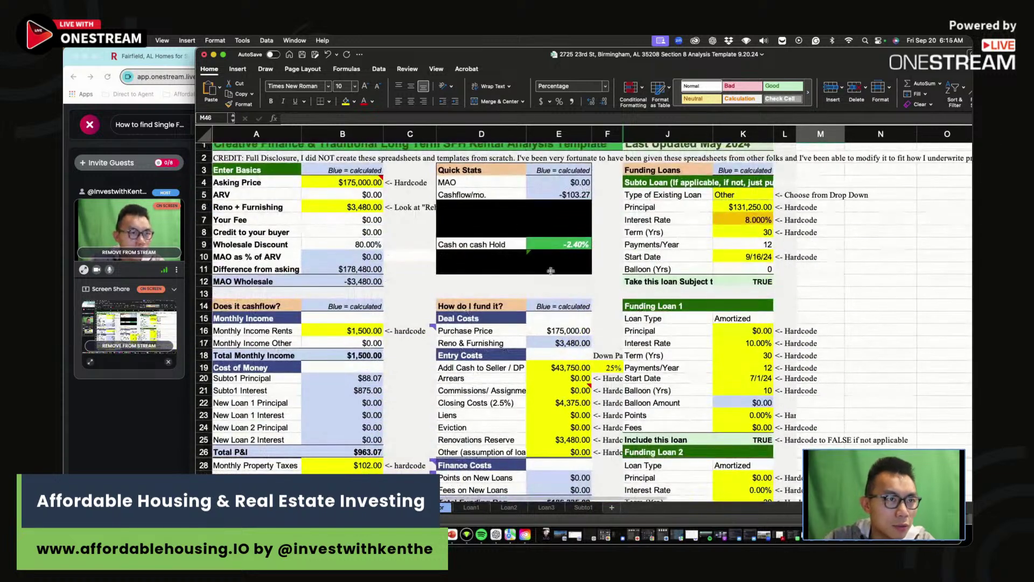
- Test asking prices of $130,000, $120,000, $110,000 and $105,000 while watching cash-on-cash
left_click(578, 249)
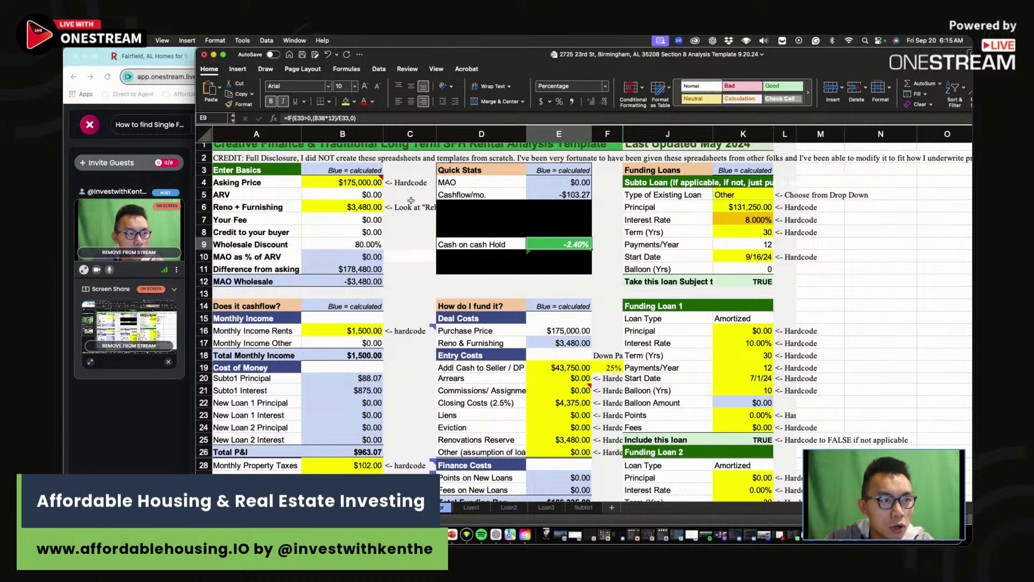
left_click(351, 182)
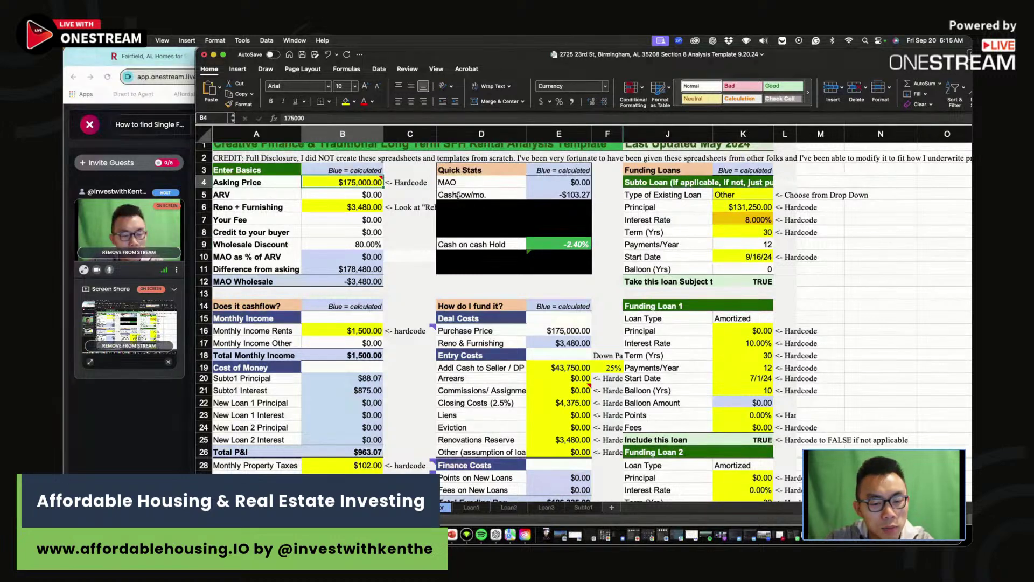
type("130000")
key("Return")
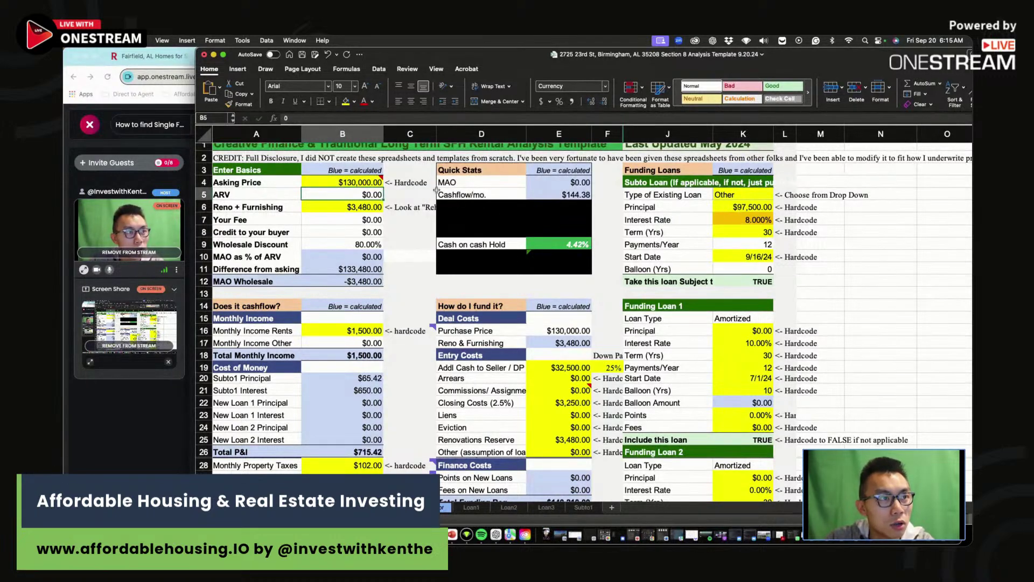
left_click(355, 183)
type("120000")
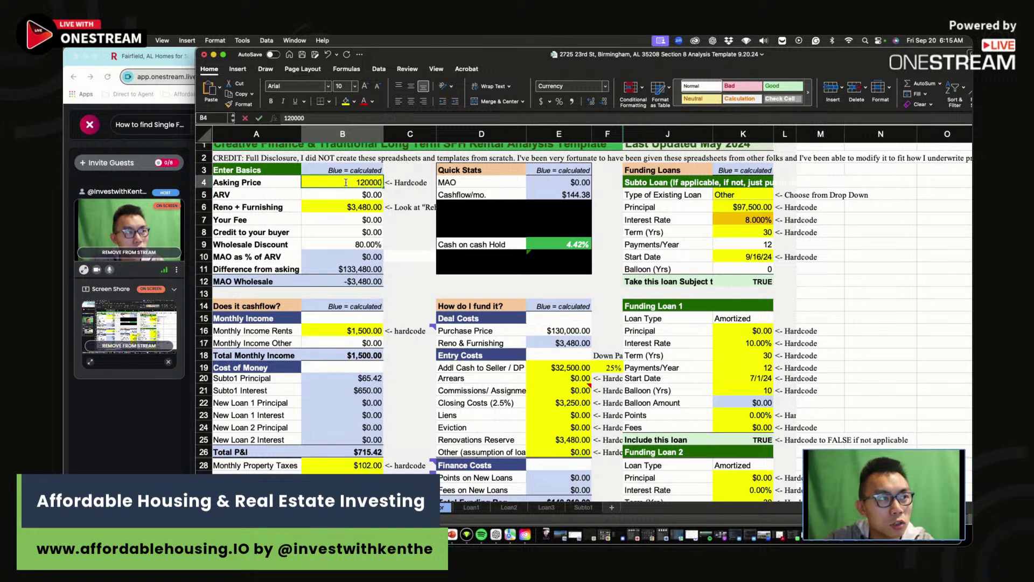
key("Return")
left_click(344, 180)
type("1")
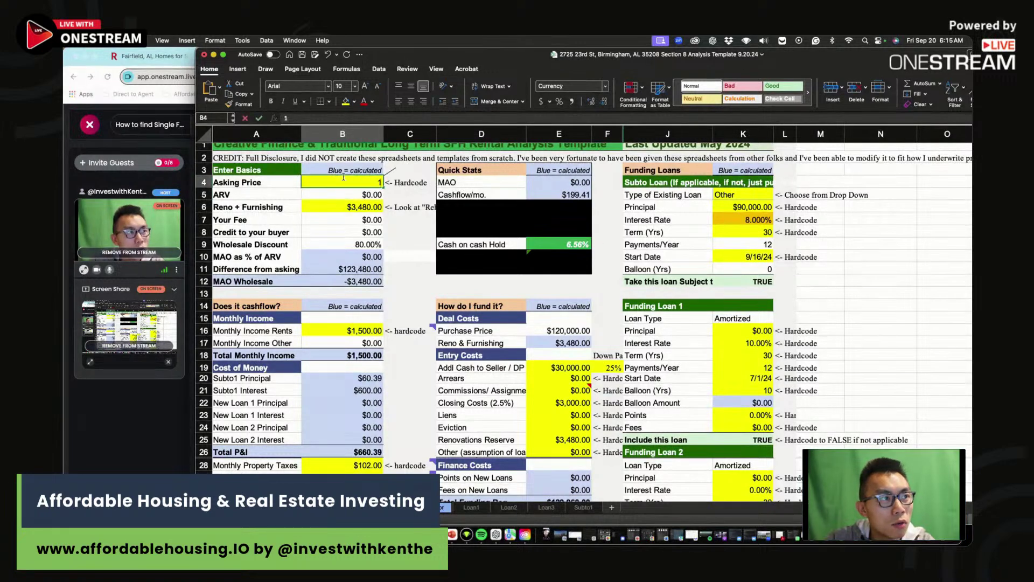
type("10000")
key("Return")
left_click(344, 182)
left_click(379, 119)
type("000")
key("Return")
left_click(351, 183)
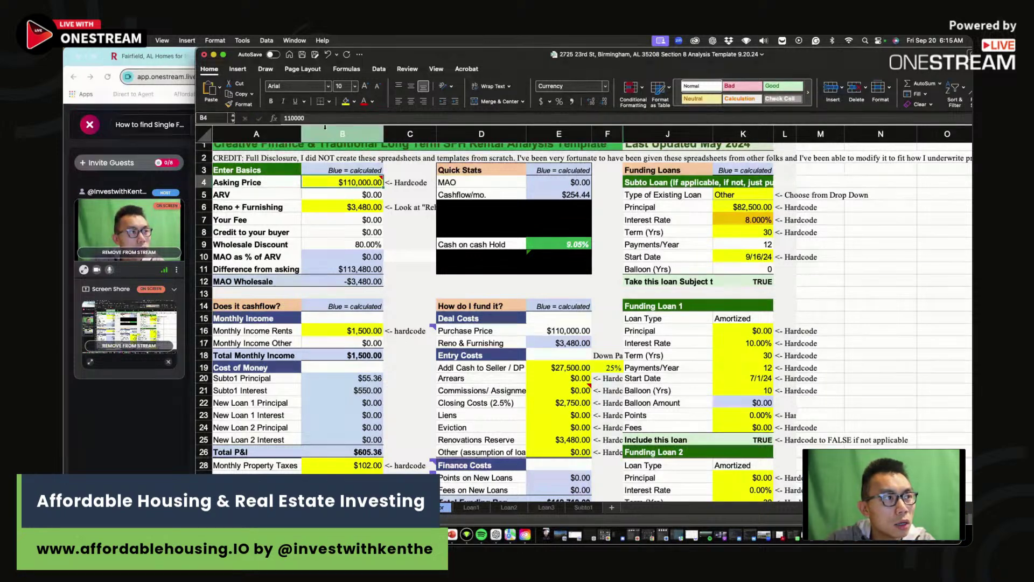
type("105000")
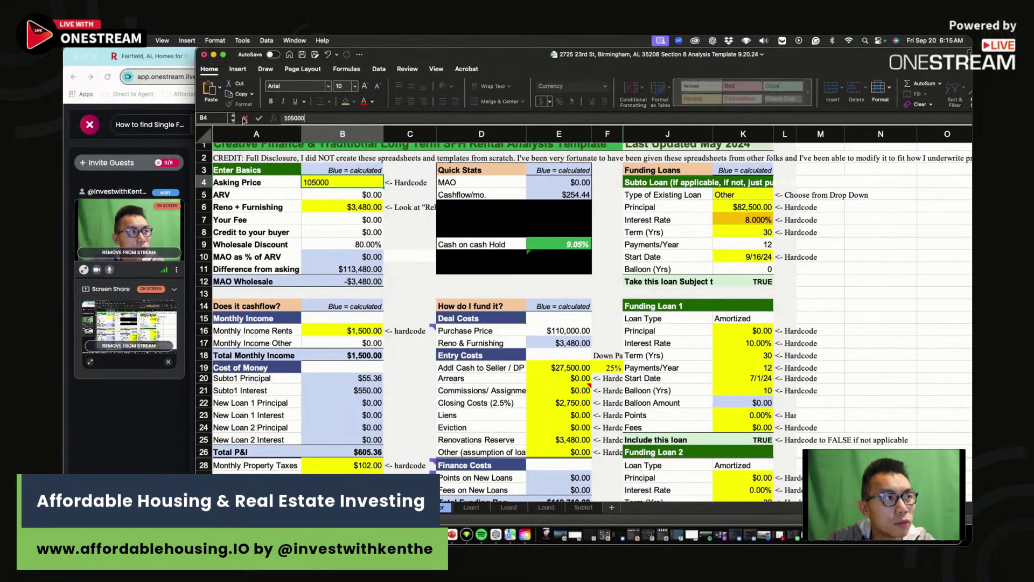
key("Return")
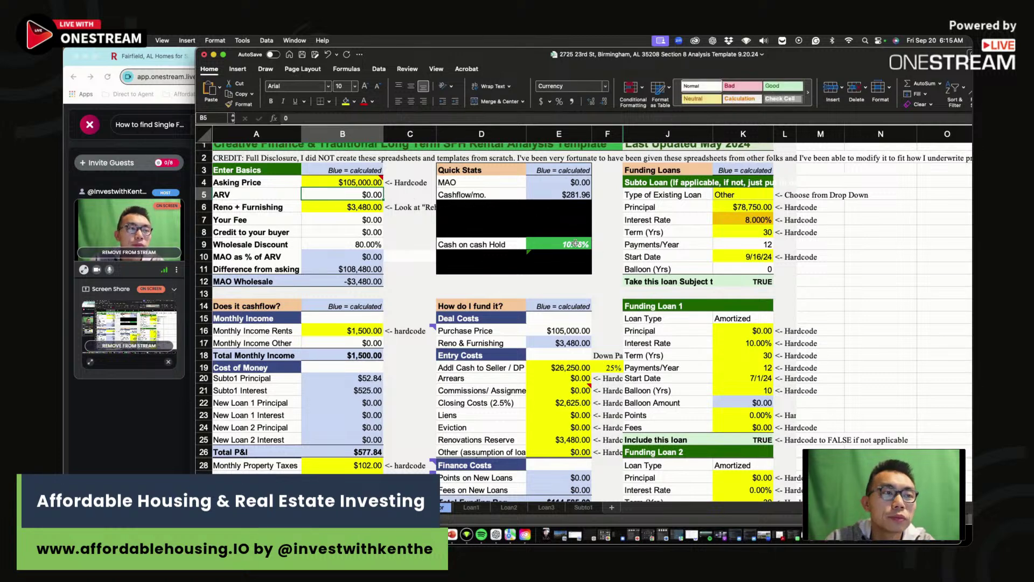
left_click(566, 244)
- Try $102,000 and $107,000, then settle the asking price at $106,000
left_click(306, 184)
type("102000")
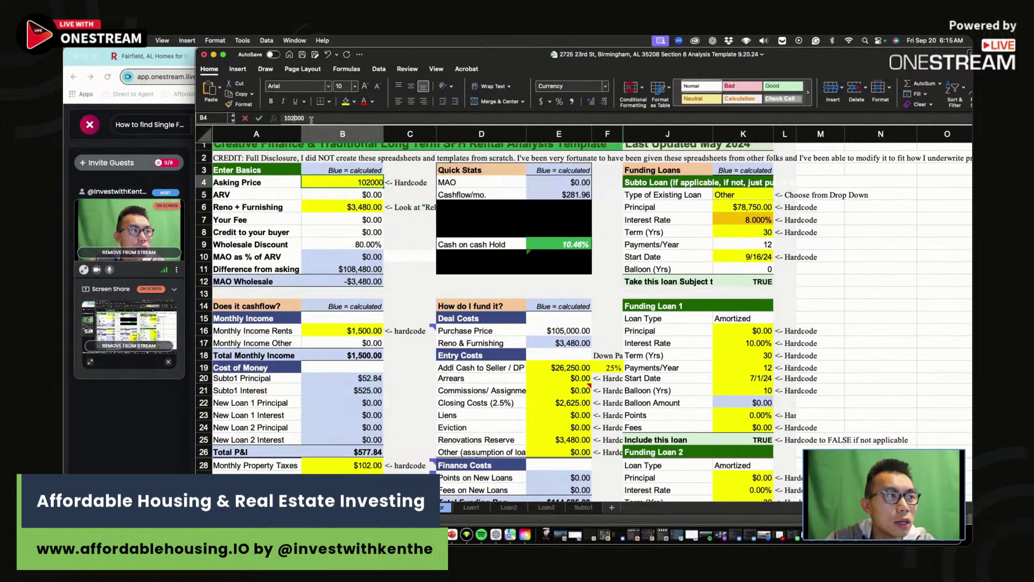
key("ctrl+Return")
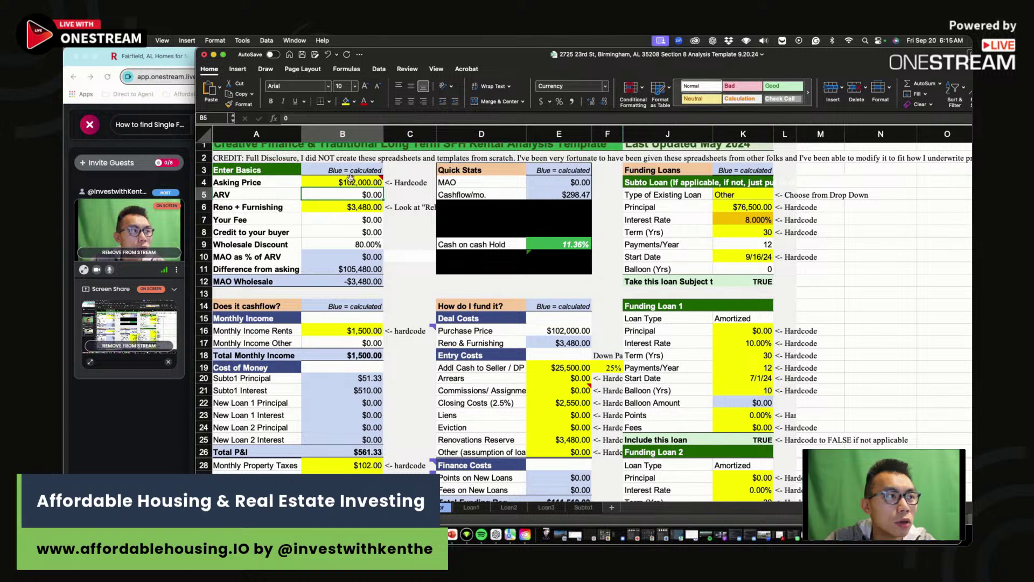
type("107000")
key("Return")
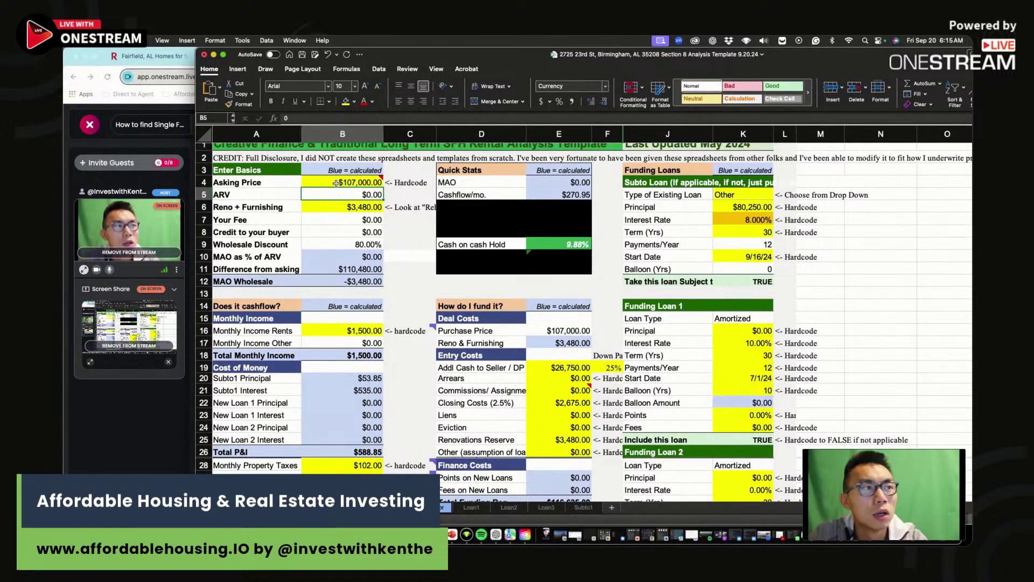
key("Up")
left_click(291, 118)
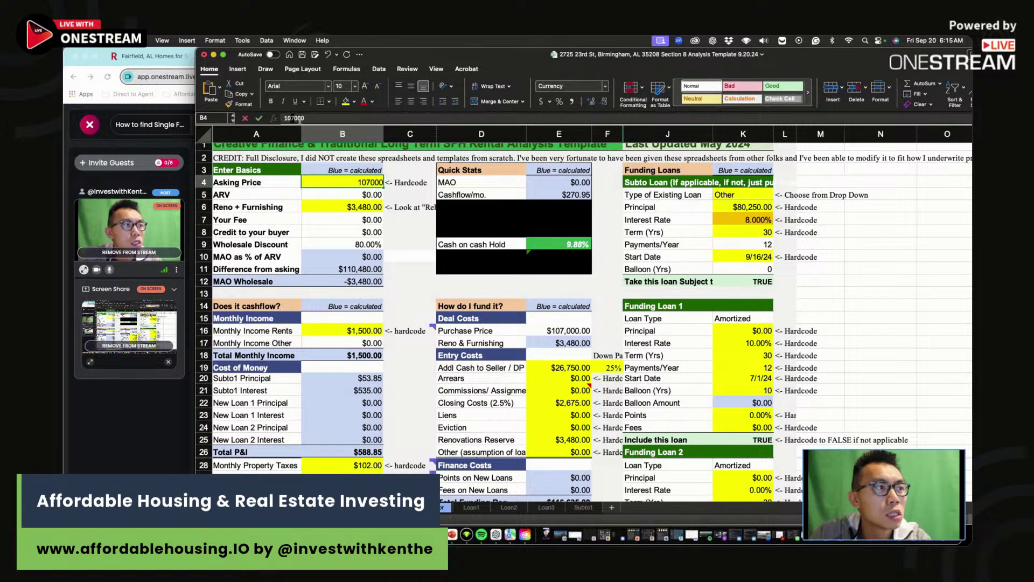
key("Delete")
type("6")
key("Return")
key("Up")
- Enter the City row's $1,500 gross rent and $106,000 purchase price
scroll(592, 323, "down", 4)
scroll(606, 408, "down", 4)
scroll(606, 407, "down", 2)
left_click(492, 425)
type("1")
left_click(574, 426)
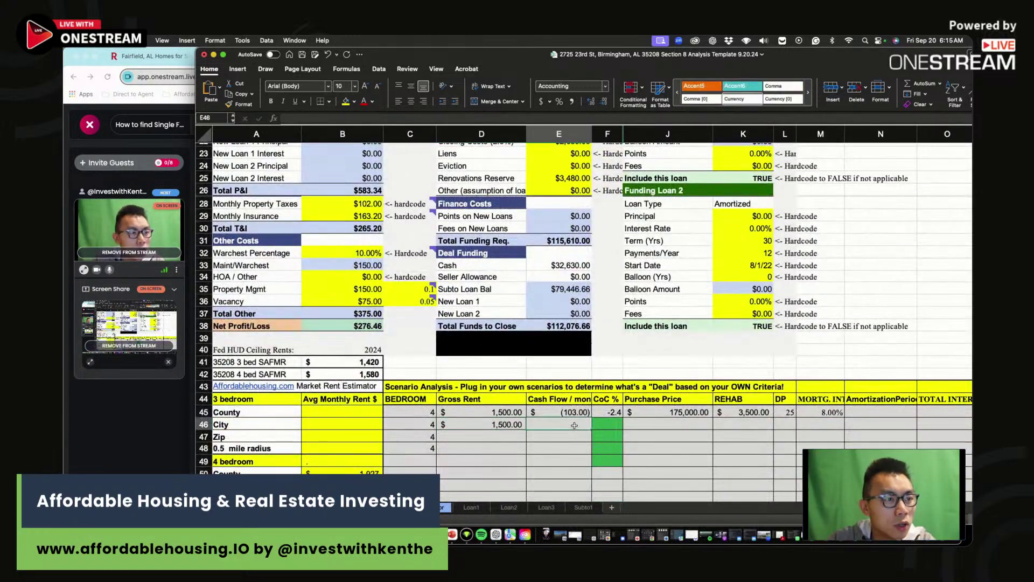
left_click(690, 426)
type("106000")
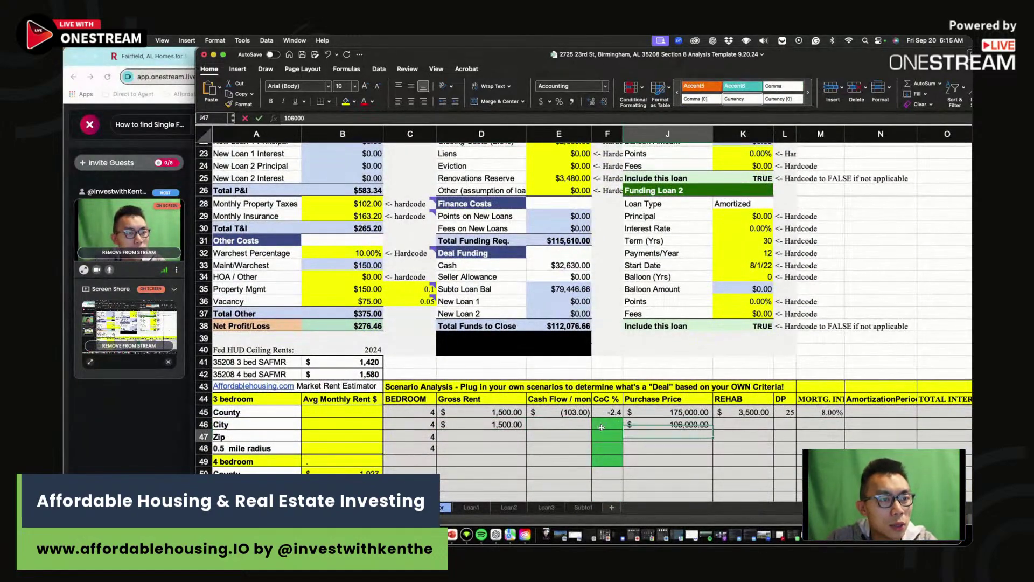
left_click(613, 429)
- Add the City row's $276 cash flow, $3,500 rehab and 25 down payment
scroll(608, 423, "up", 5)
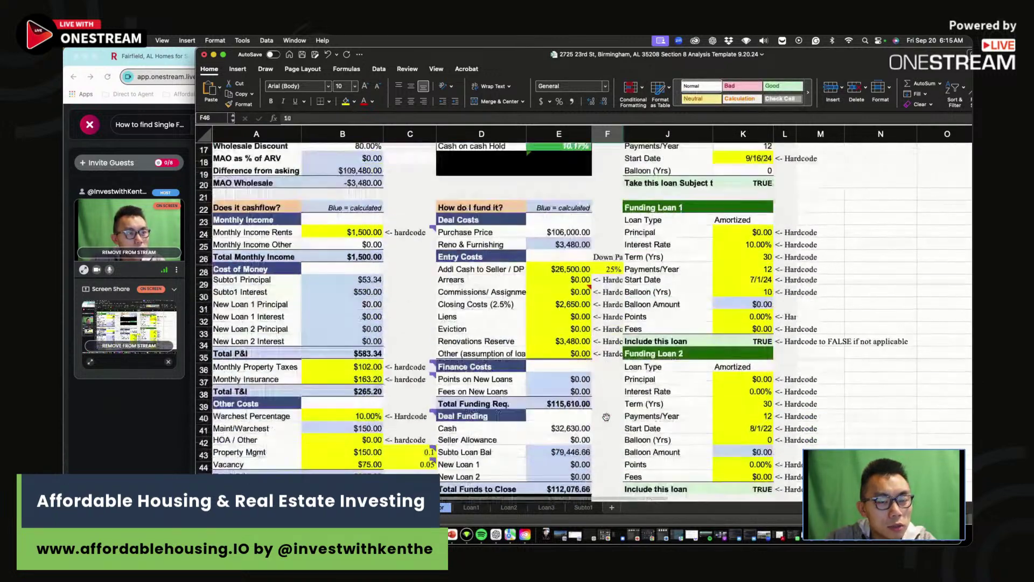
scroll(606, 418, "down", 4)
left_click(570, 479)
type("2")
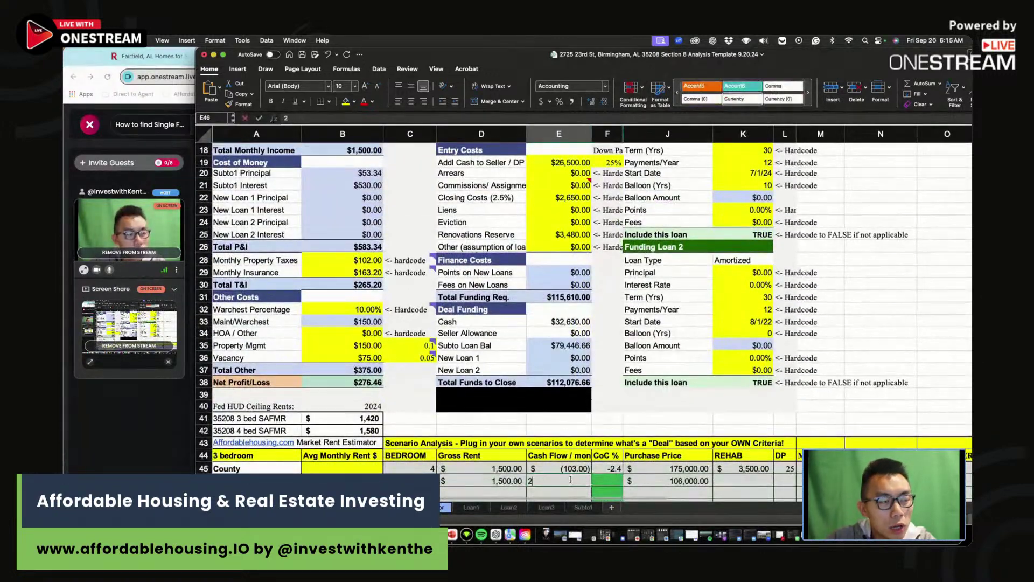
type("76")
left_click(751, 480)
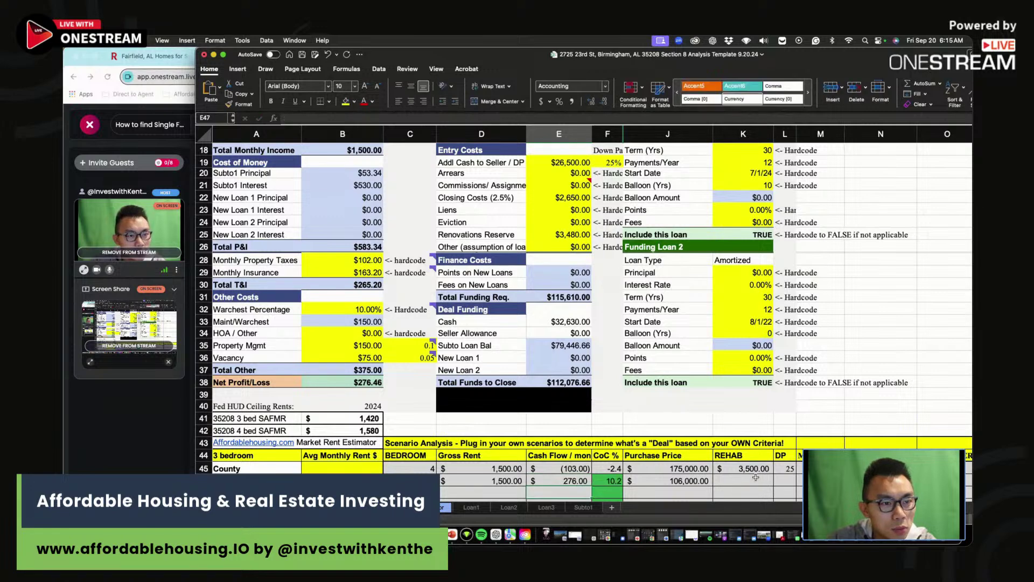
type("3500")
left_click(793, 482)
type("25")
left_click(818, 482)
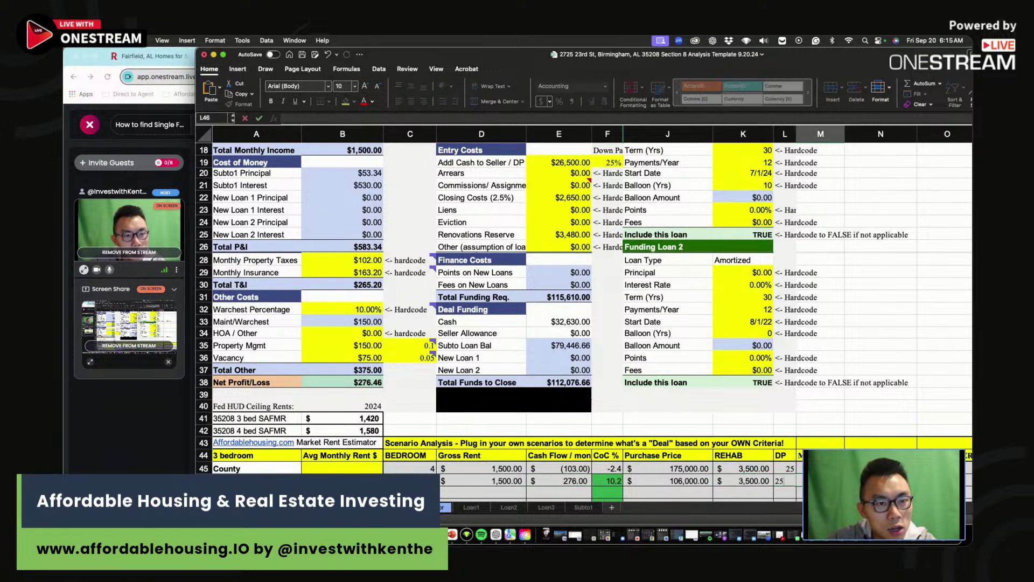
- Lower the subto loan interest rate to 7% and check the cash-on-cash result
key("Return")
scroll(371, 160, "up", 5)
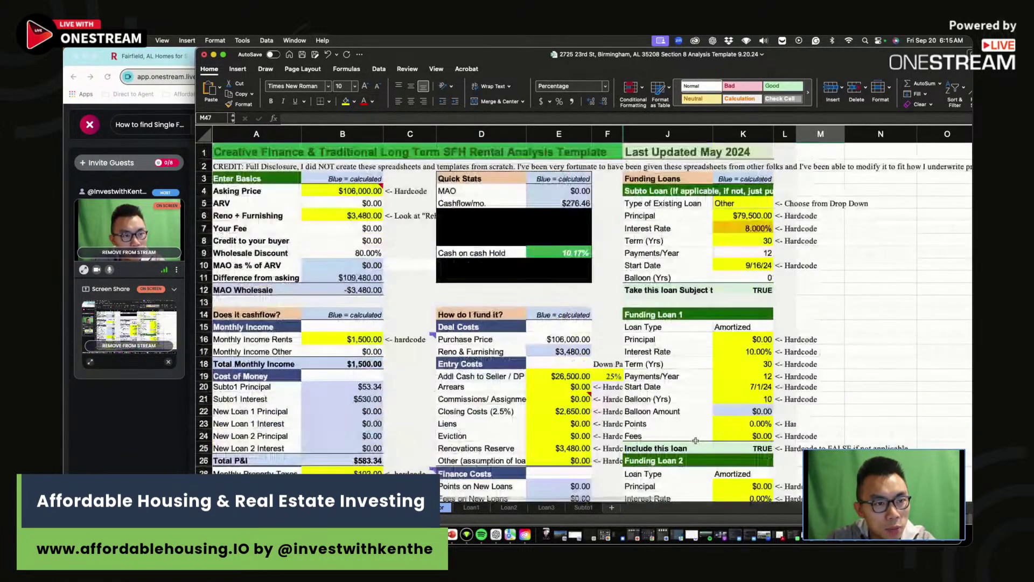
left_click(370, 162)
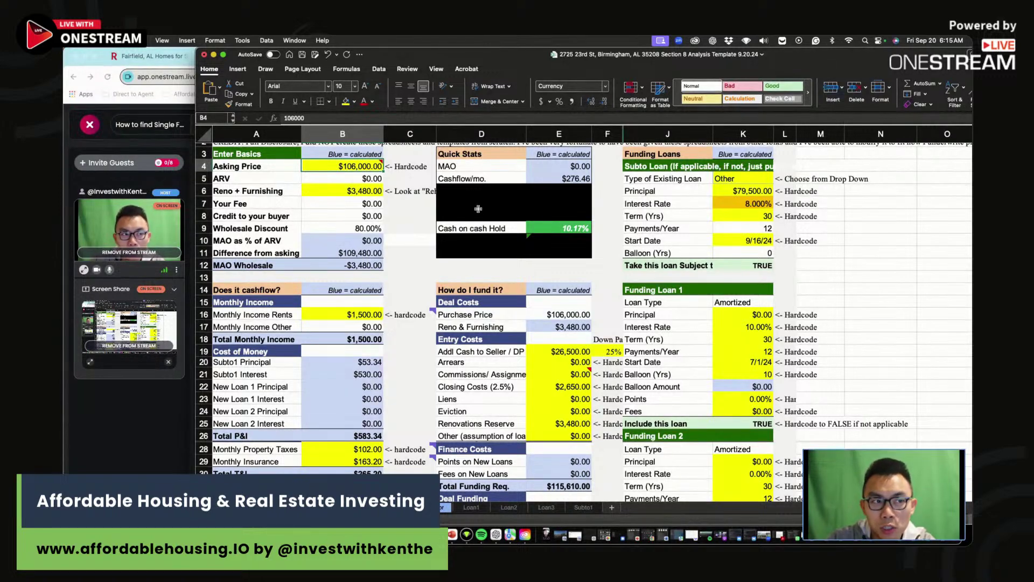
left_click(748, 205)
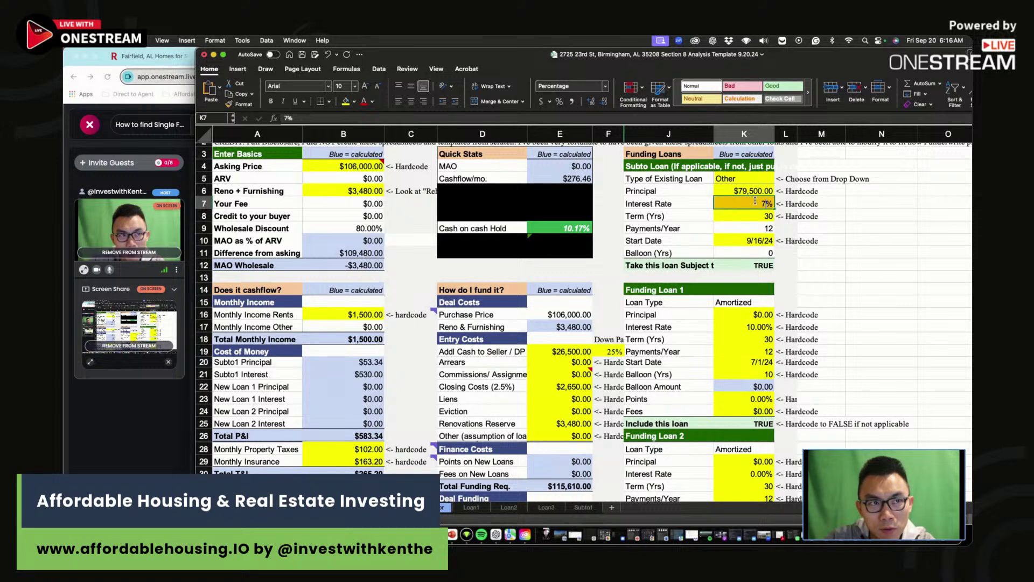
key("Return")
left_click(555, 222)
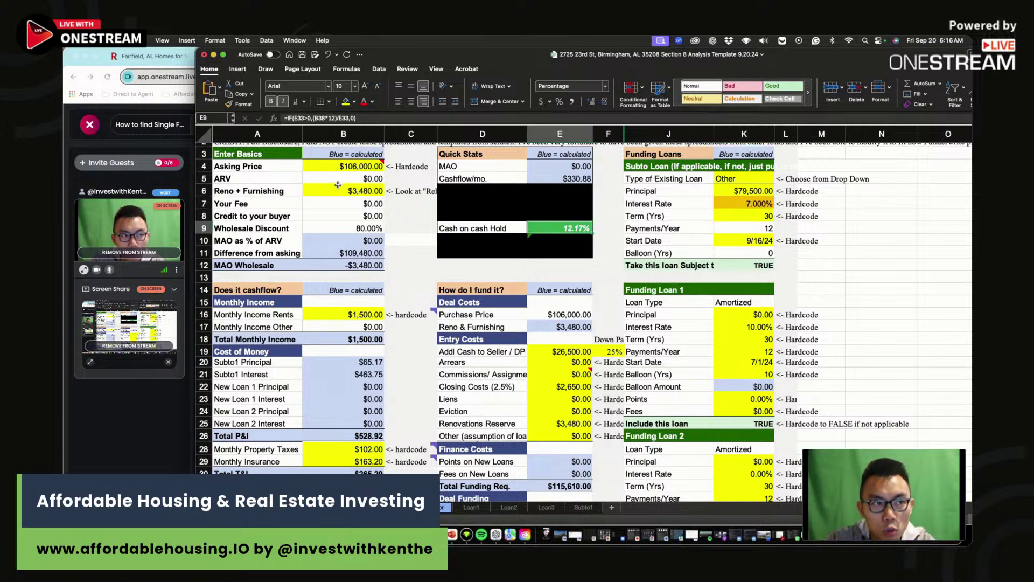
- Try asking prices of $110,000 and $113,000, settling on $114,000 for 10.02% cash on cash
left_click(339, 167)
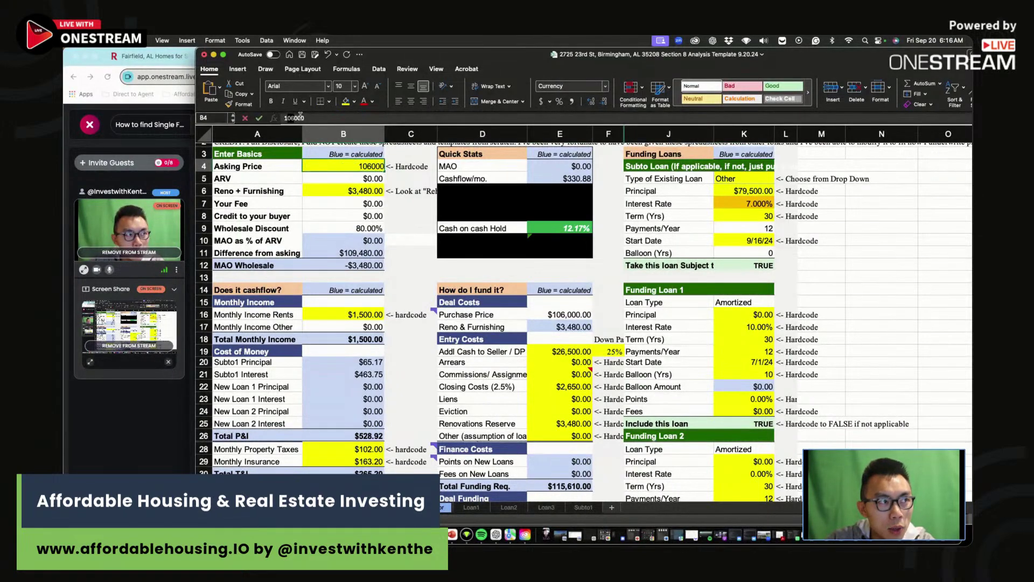
key("BackSpace")
key("BackSpace")
type("10")
key("Return")
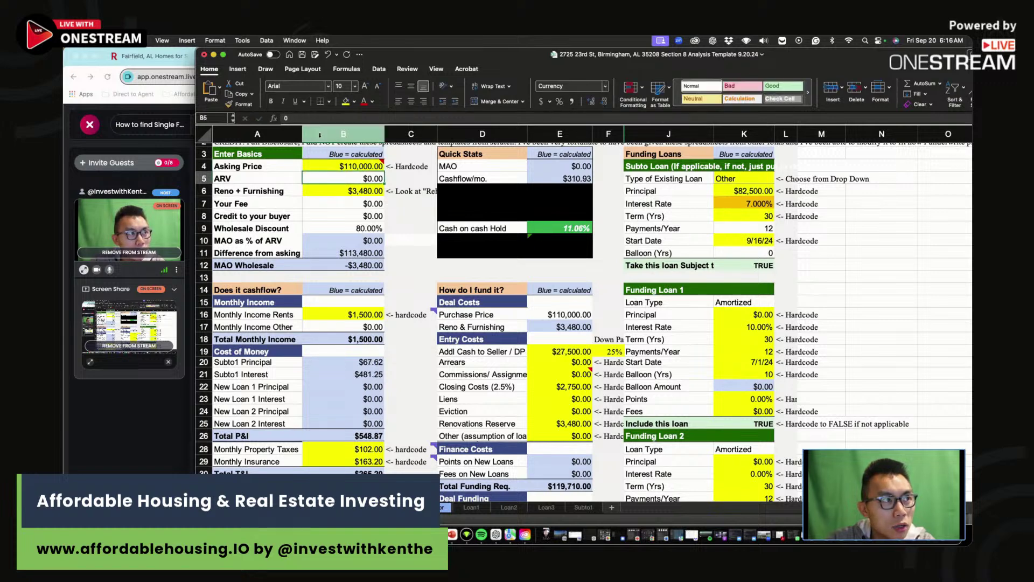
key("Up")
left_click(293, 118)
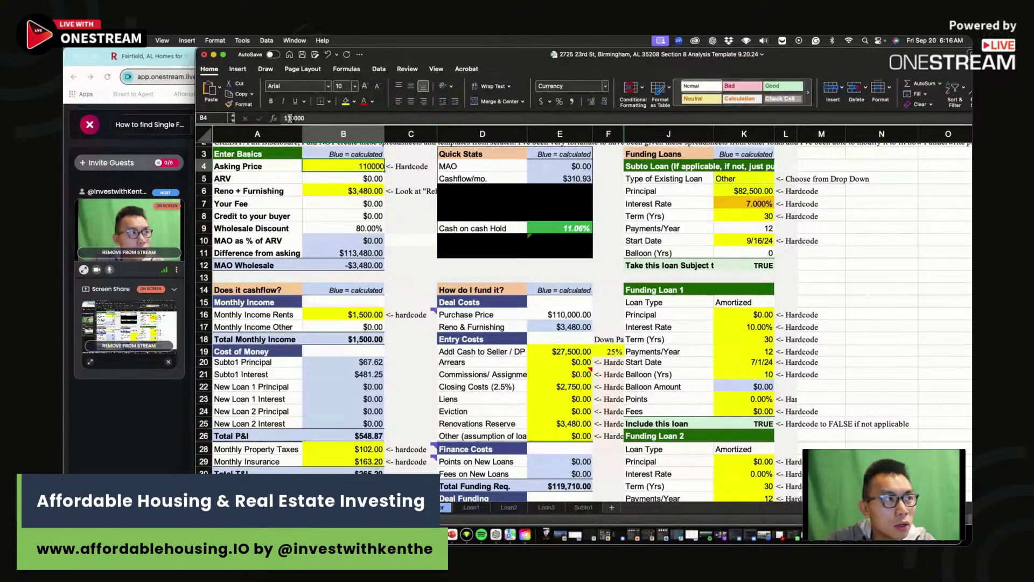
key("BackSpace")
type("3")
key("Return")
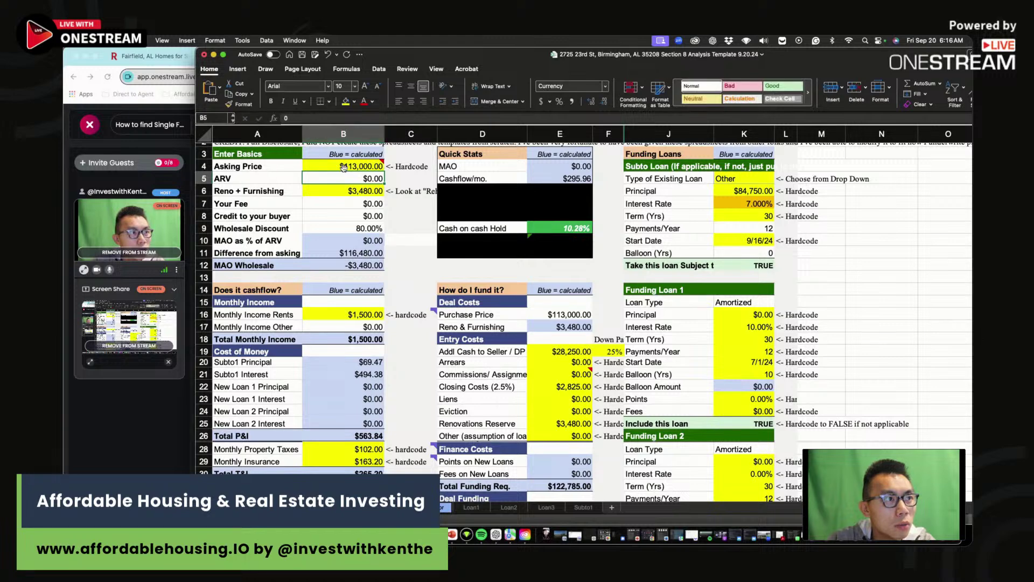
left_click(344, 168)
key("BackSpace")
type("4")
key("Return")
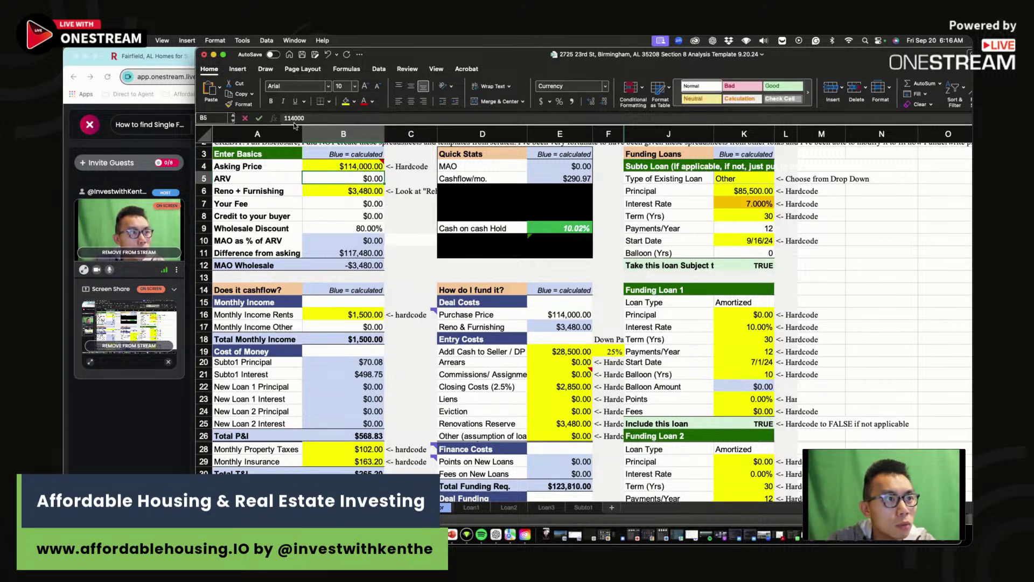
scroll(549, 239, "down", 8)
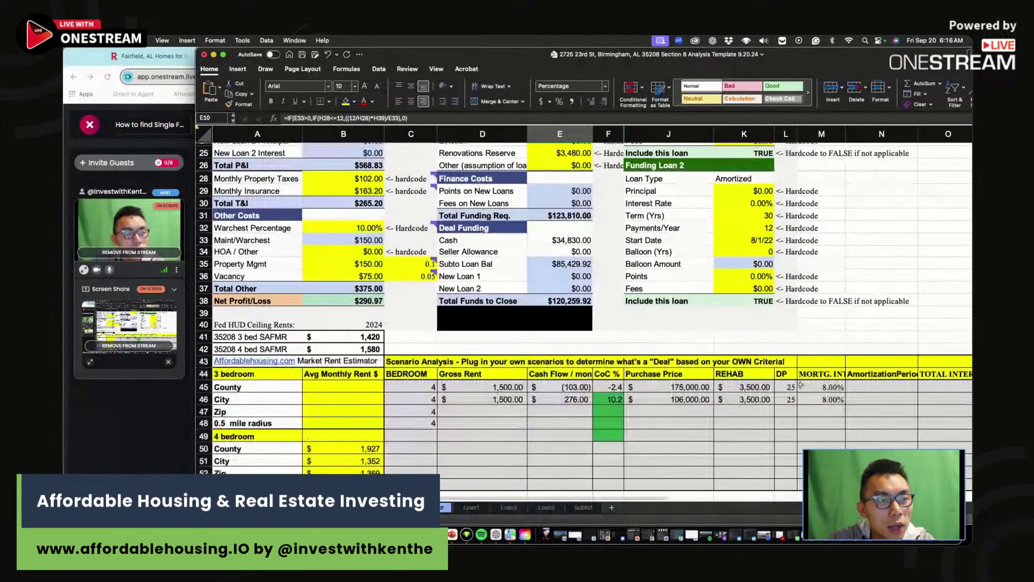
- Enter the Zip row's $114,000 purchase price and $3,500 rehab
left_click(694, 418)
left_click(695, 411)
type("11")
left_click(747, 411)
type("3,500")
key("Tab")
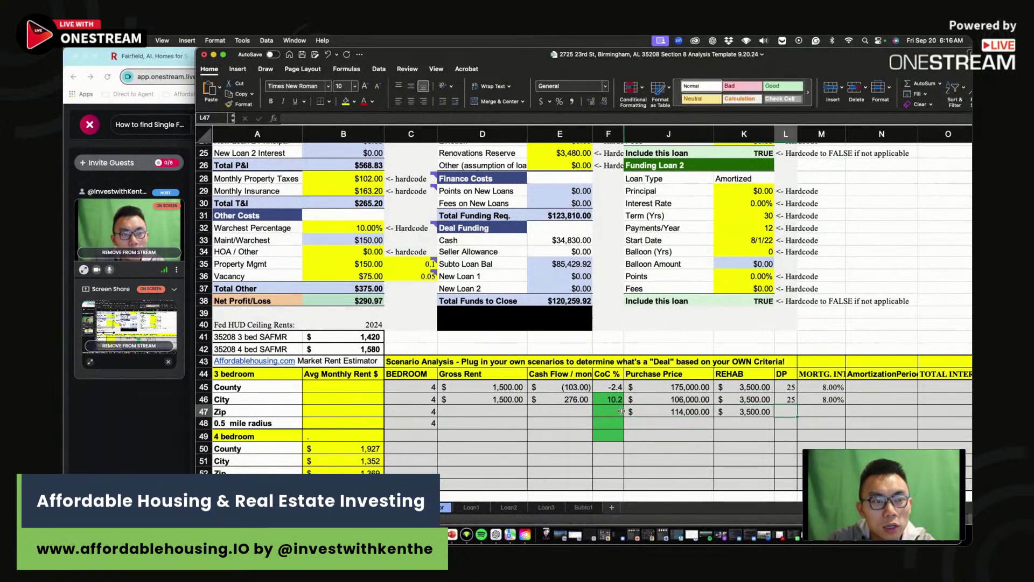
- Fill in the Zip row's $290 cash flow, $1,500 rent, 25 down payment and 7% rate
left_click(608, 409)
left_click(584, 413)
type("29")
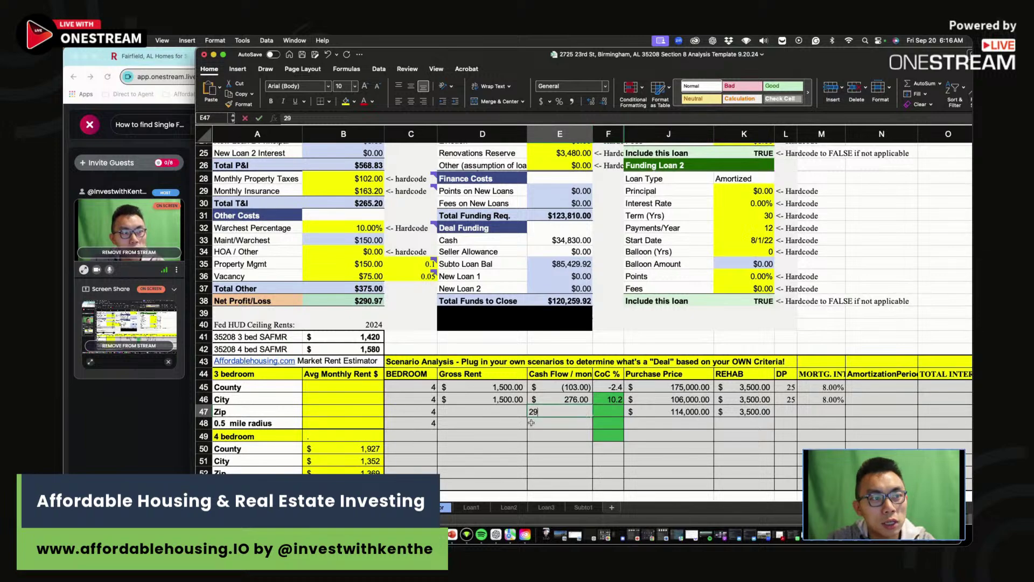
type("0")
left_click(514, 413)
type("1,500")
left_click(785, 412)
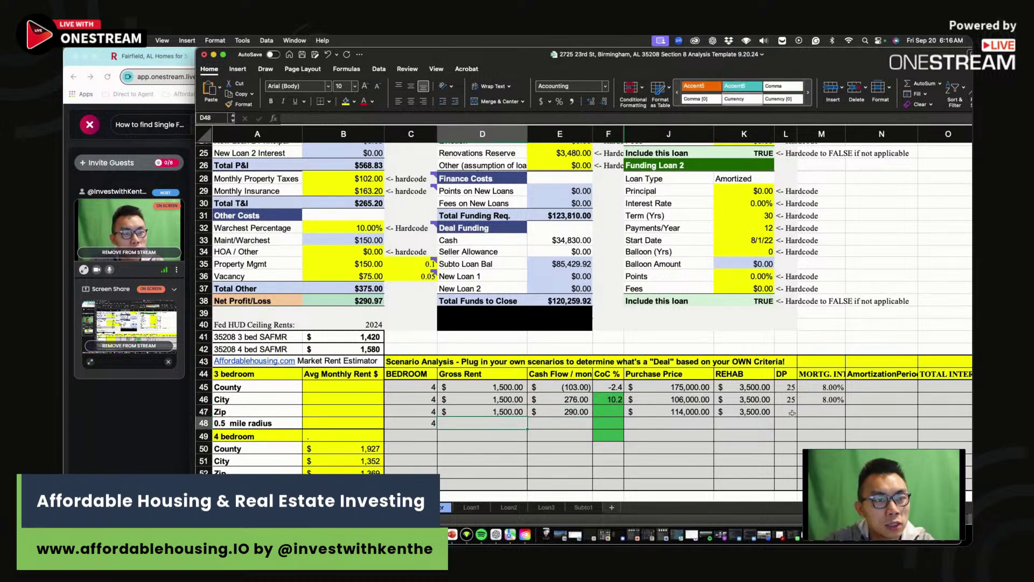
type("25")
key("Tab")
type("7%")
key("Return")
- Record a CoC of 10 for the Zip row, then verify the City rate and Zip price
left_click(609, 411)
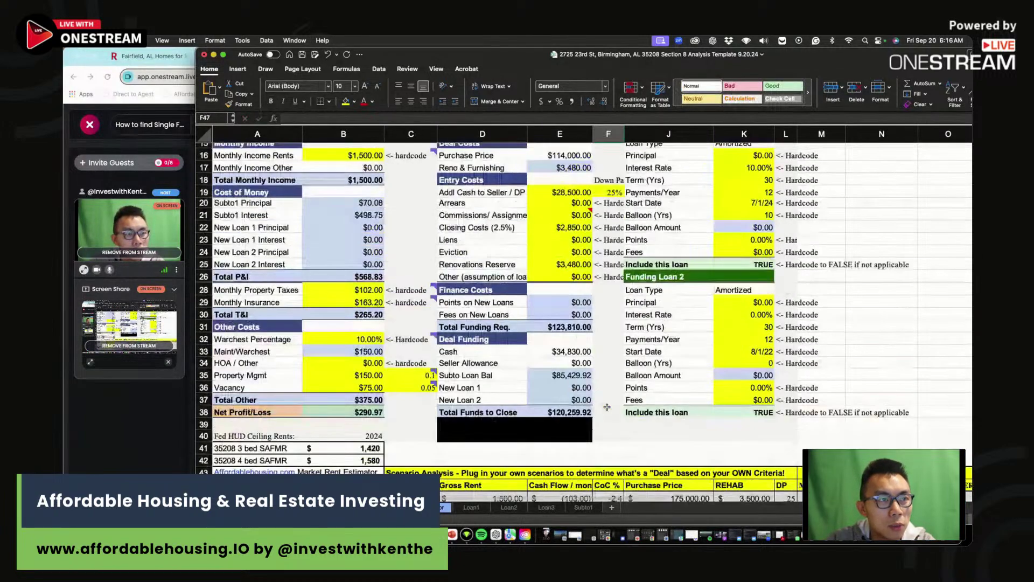
scroll(607, 409, "up", 7)
scroll(607, 408, "down", 6)
key("Return")
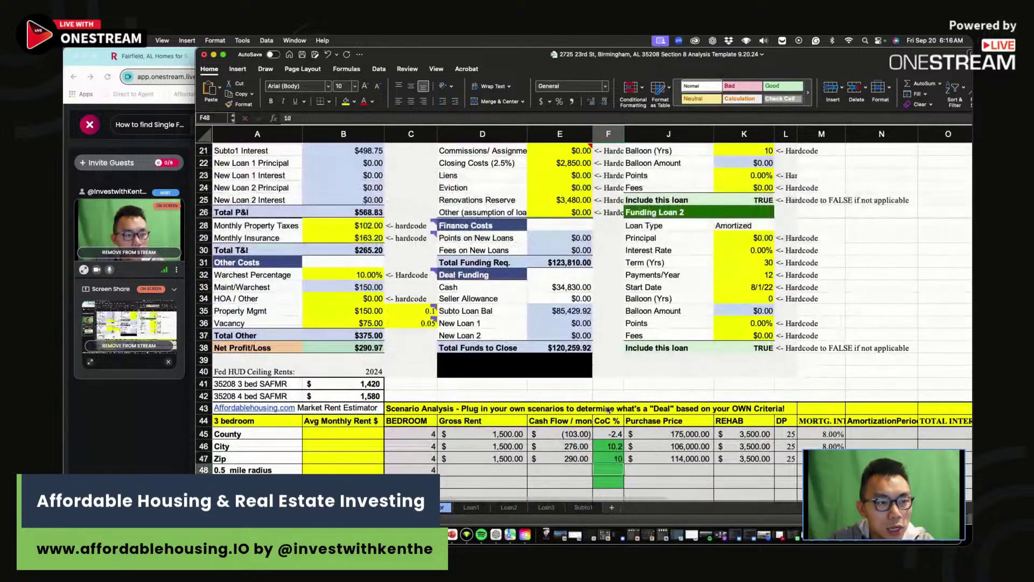
left_click(821, 446)
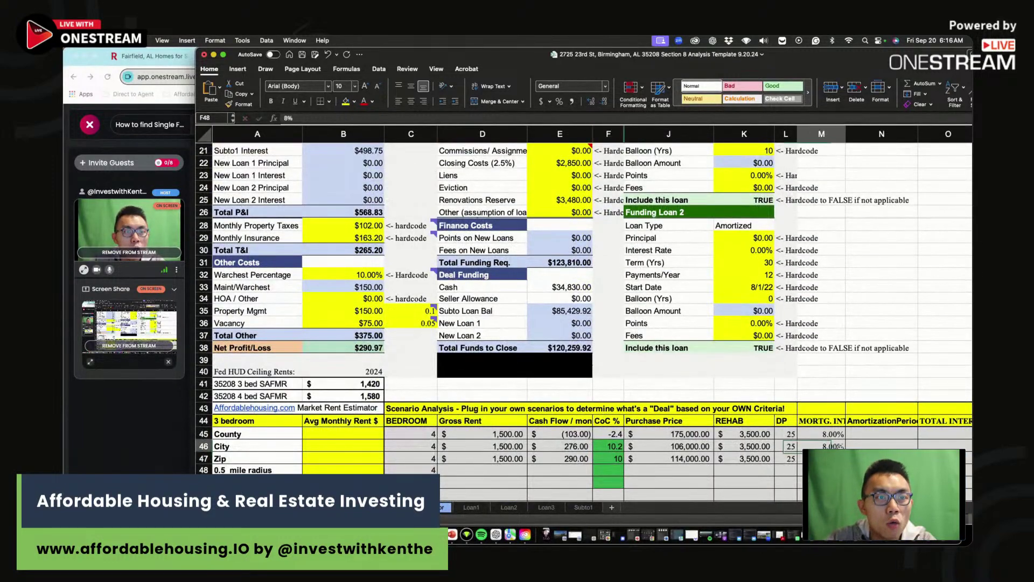
left_click(677, 459)
scroll(455, 286, "up", 7)
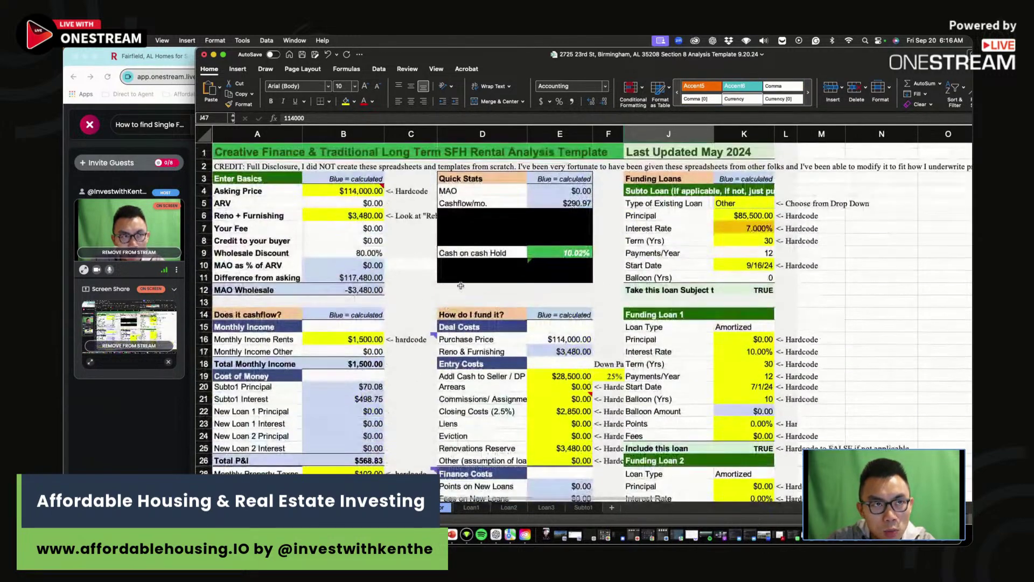
left_click(764, 229)
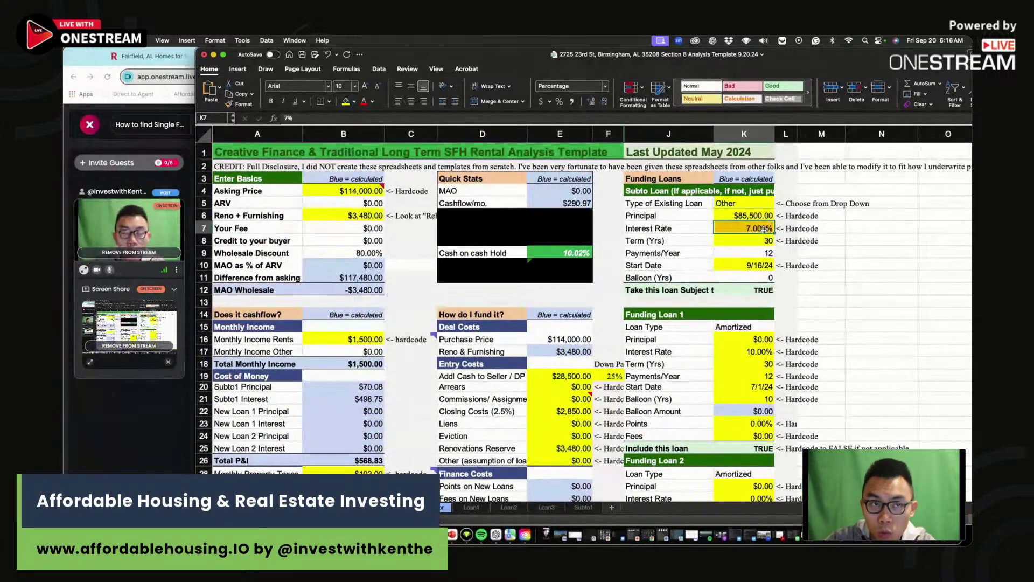
type("6")
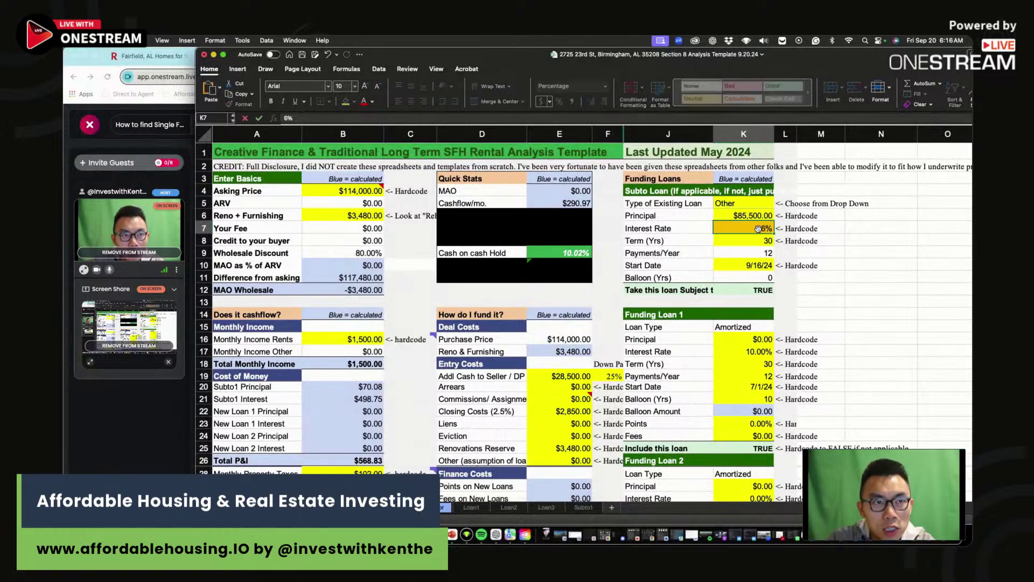
key("Return")
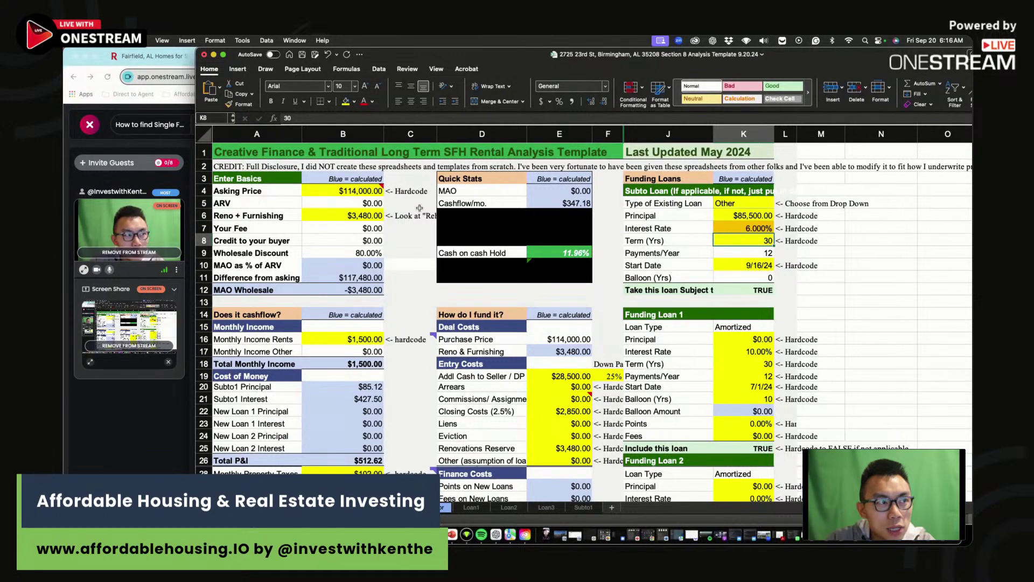
left_click(351, 191)
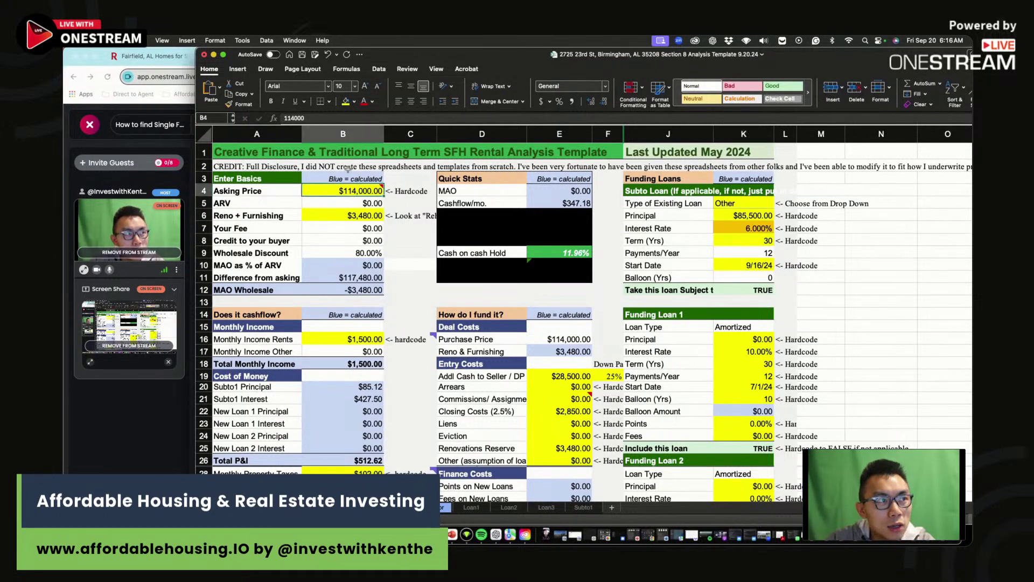
double_click(289, 117)
type("122000")
key("Return")
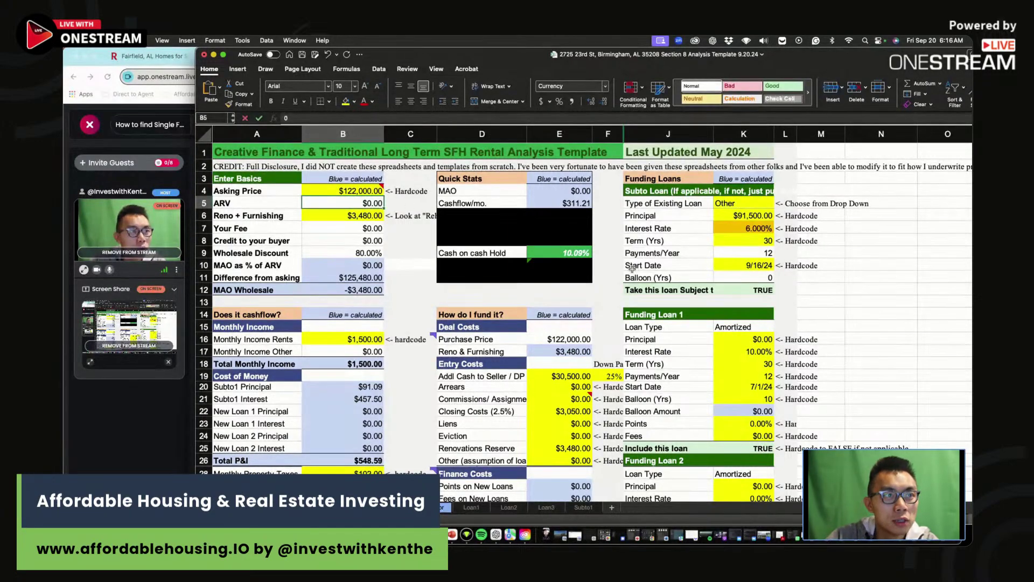
scroll(558, 249, "down", 10)
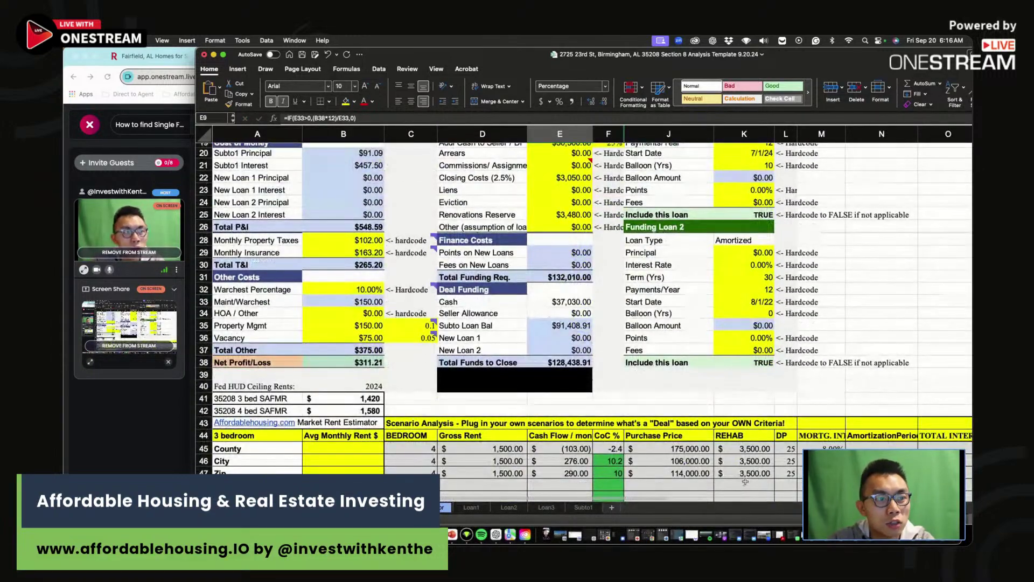
- Enter row 48's $122,000 price, $3,500 rehab, 25 down payment and 6 interest rate
left_click(704, 487)
type("122,000")
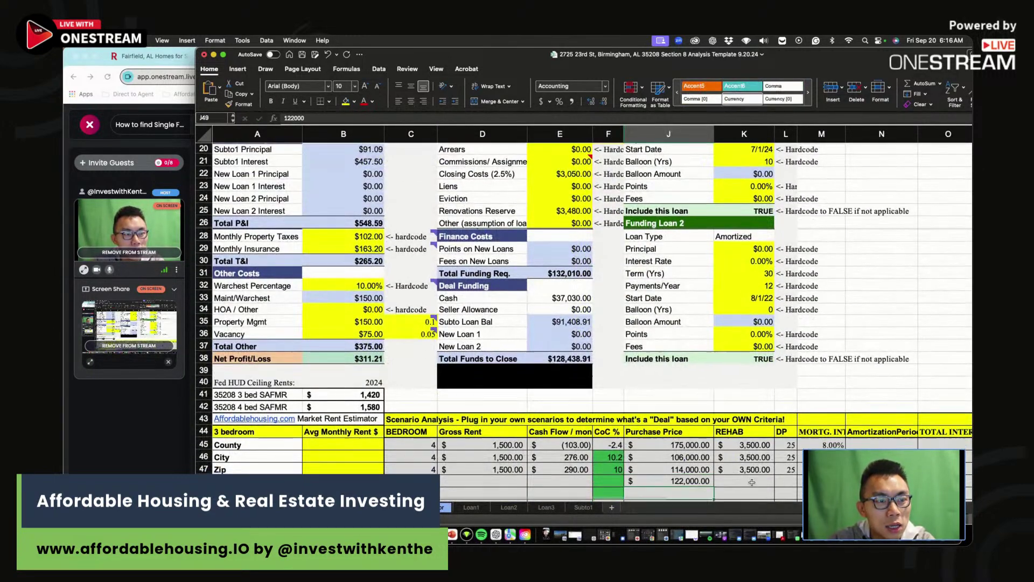
left_click(753, 480)
type("3500")
key("Tab")
type("25")
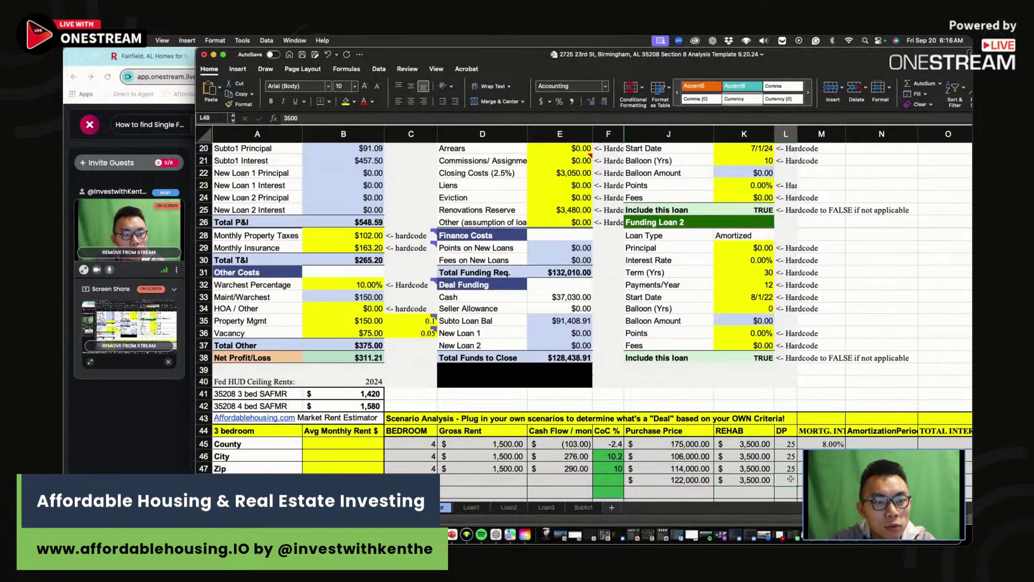
key("Tab")
type("6")
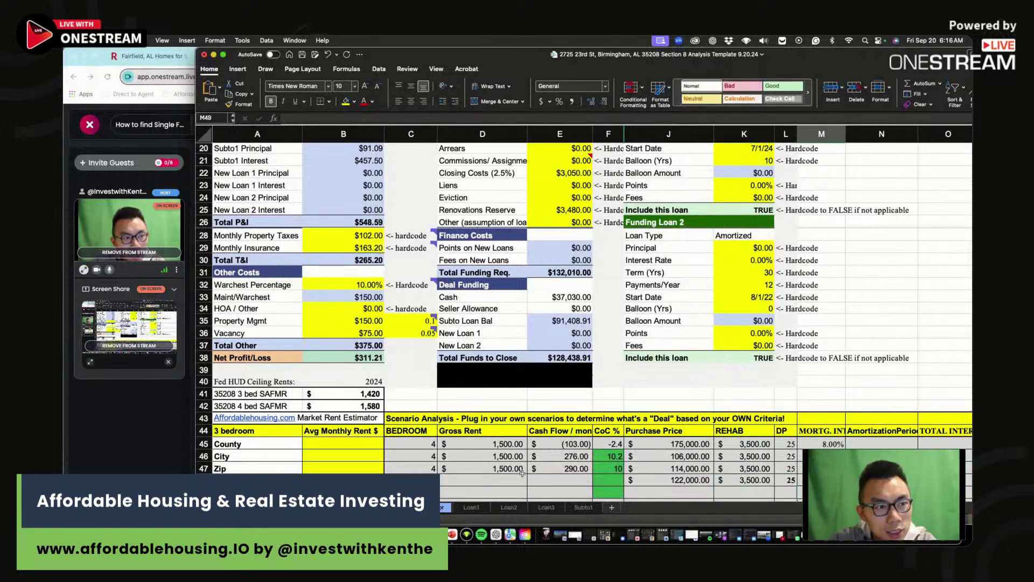
- Add row 48's $1,500 gross rent and $311 cash flow
left_click(520, 479)
type("15000")
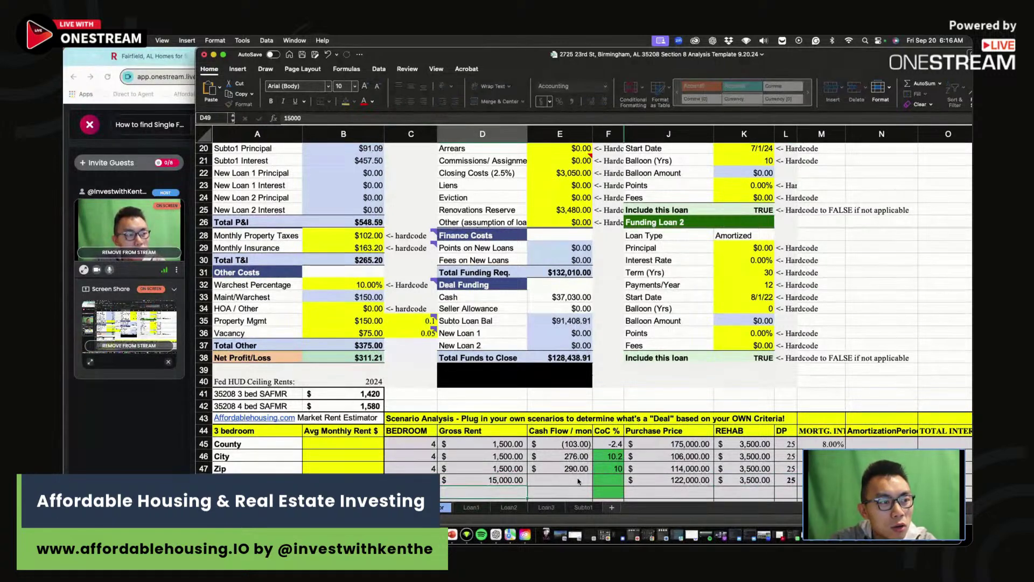
key("ctrl+Return")
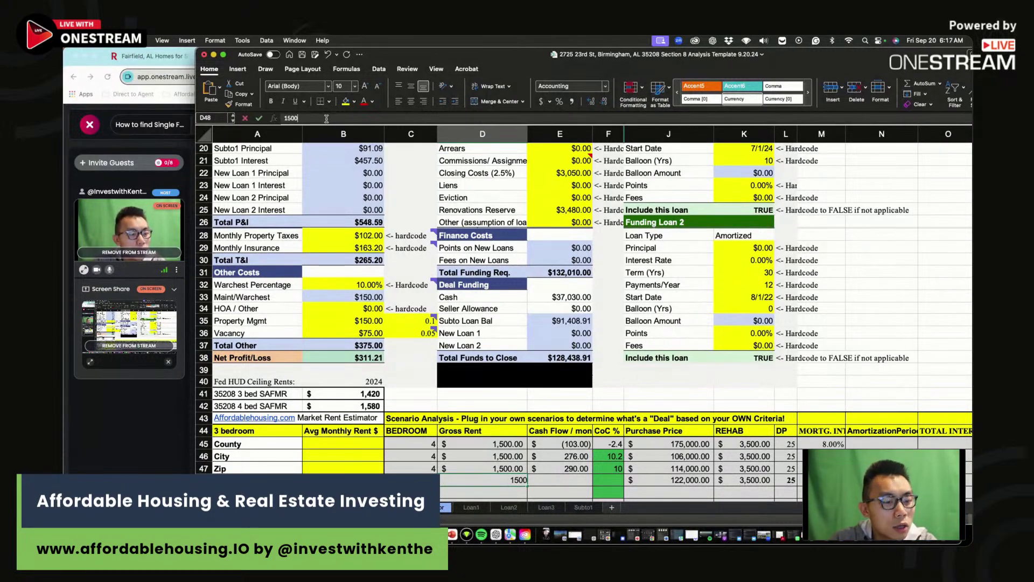
left_click(579, 476)
type("311")
key("ctrl+Return")
left_click(607, 479)
scroll(608, 479, "up", 10)
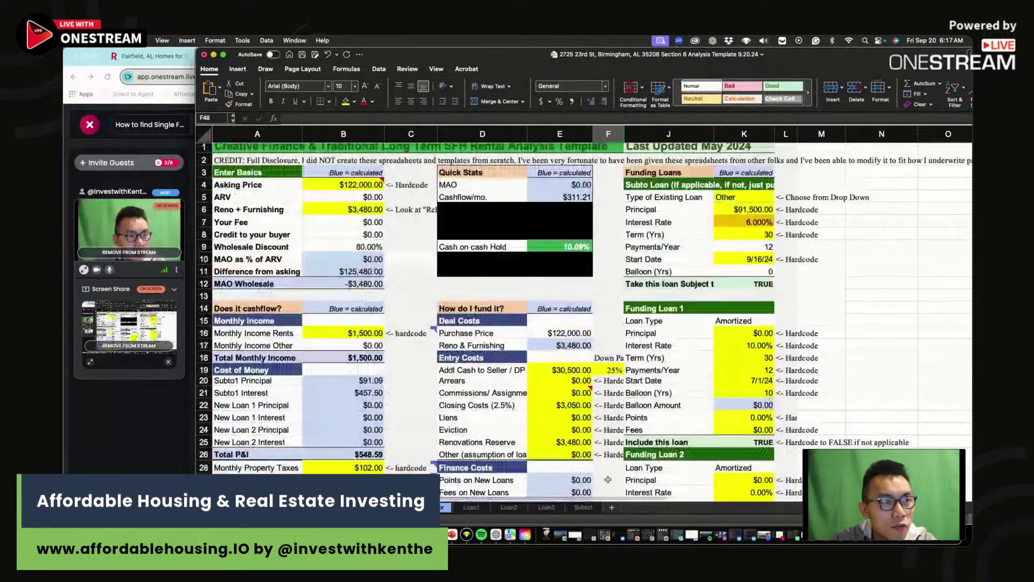
scroll(608, 479, "down", 10)
key("Return")
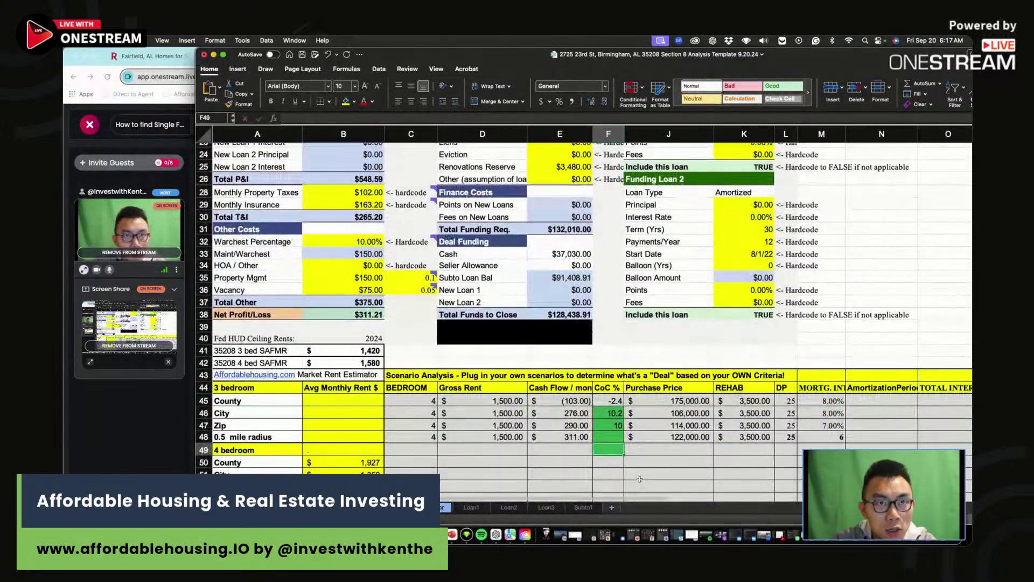
- Start row 49 with 4 bedrooms and $1,500 gross rent
left_click(423, 450)
type("4")
key("Return")
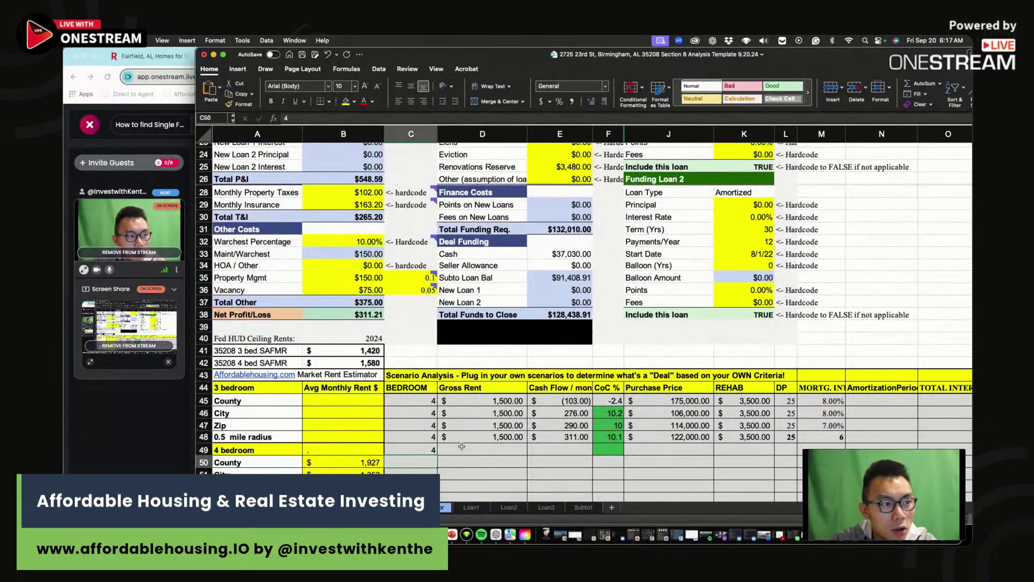
left_click(463, 447)
type("1,500")
key("Tab")
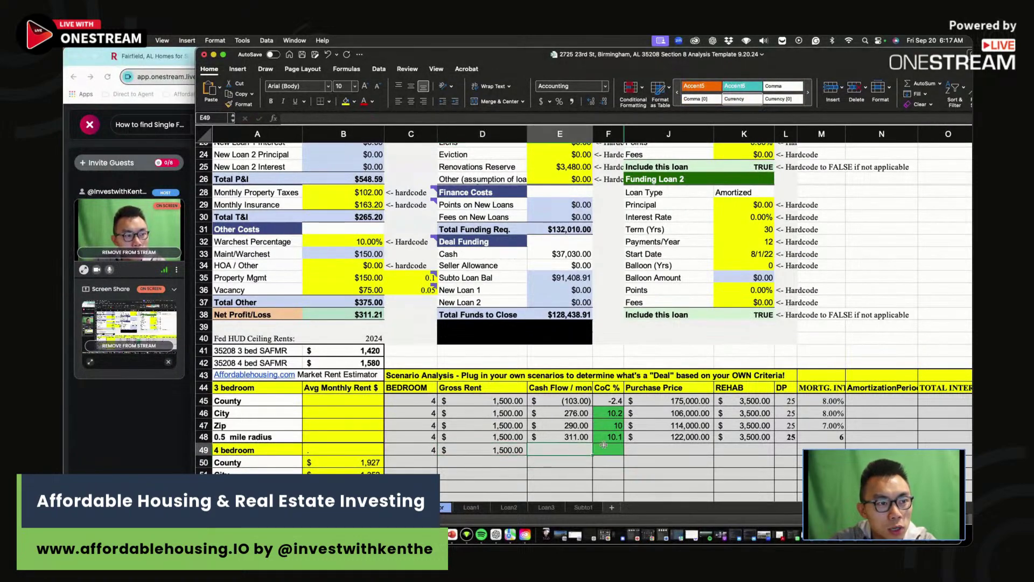
scroll(683, 436, "up", 2)
scroll(683, 436, "up", 5)
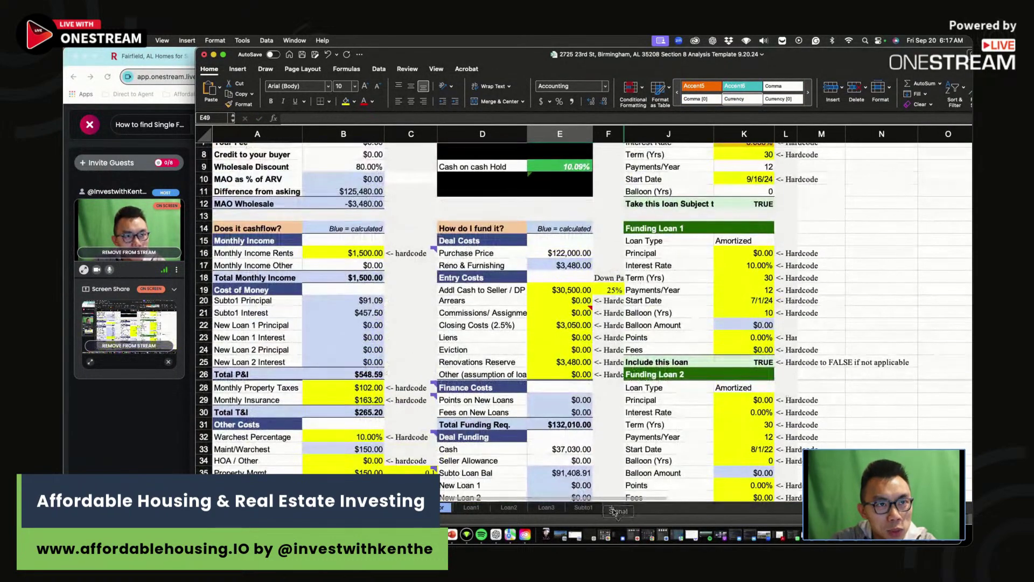
left_click(754, 219)
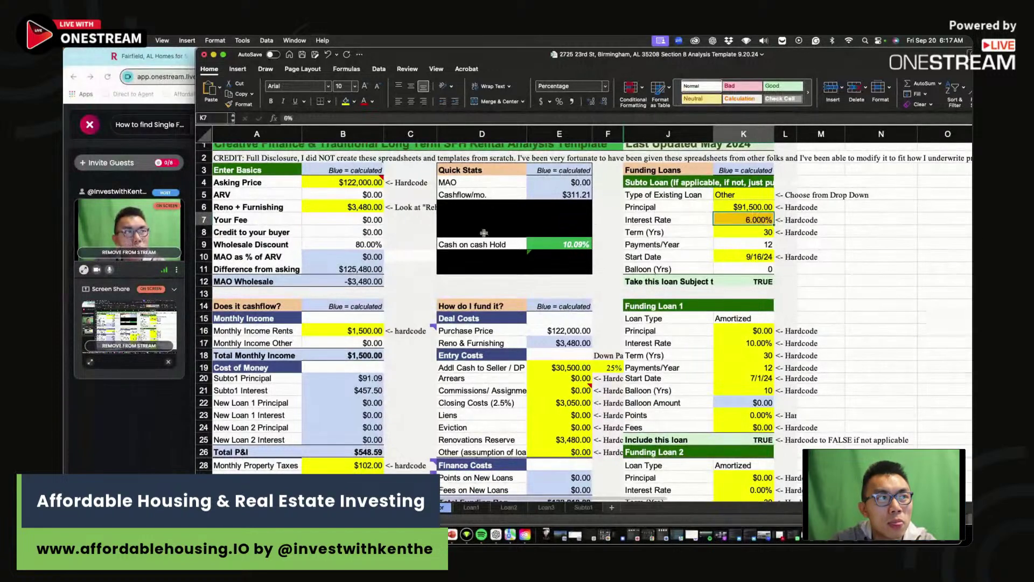
- Multiply the Reno + Furnishing formula by 3 to get $10,440 and check cash on cash
scroll(328, 182, "right", 2)
left_click(323, 206)
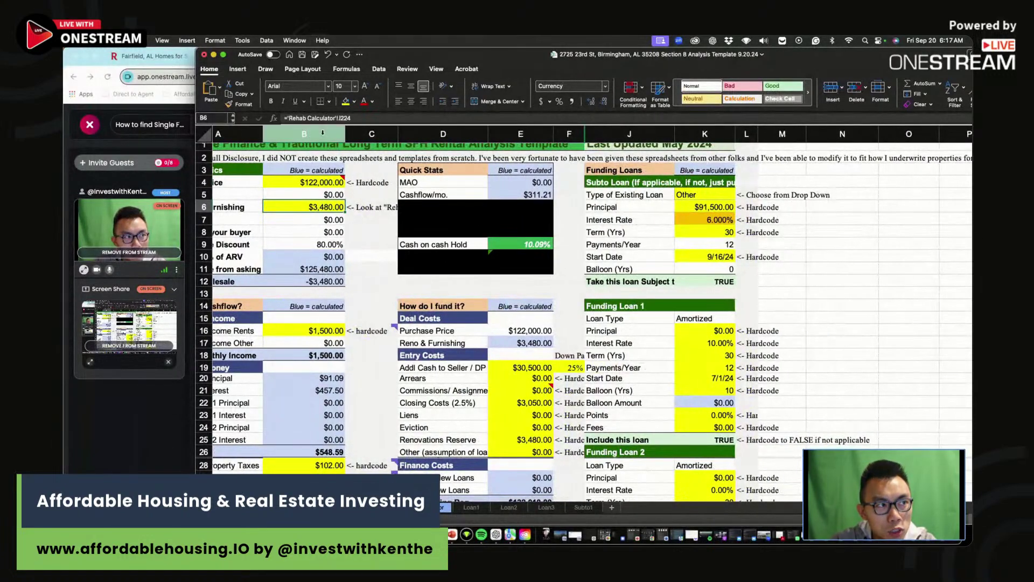
left_click(358, 118)
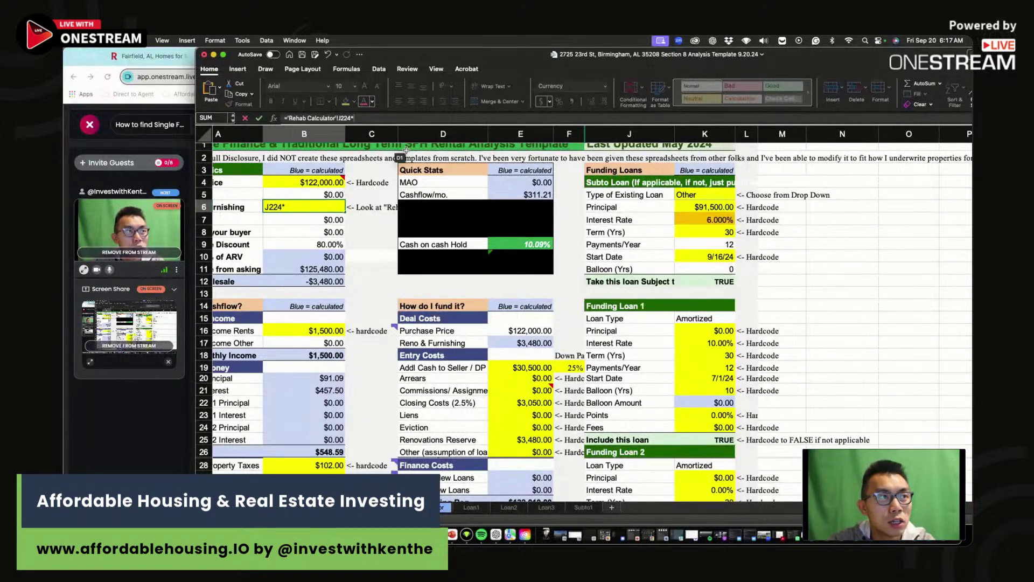
type("*3")
key("Return")
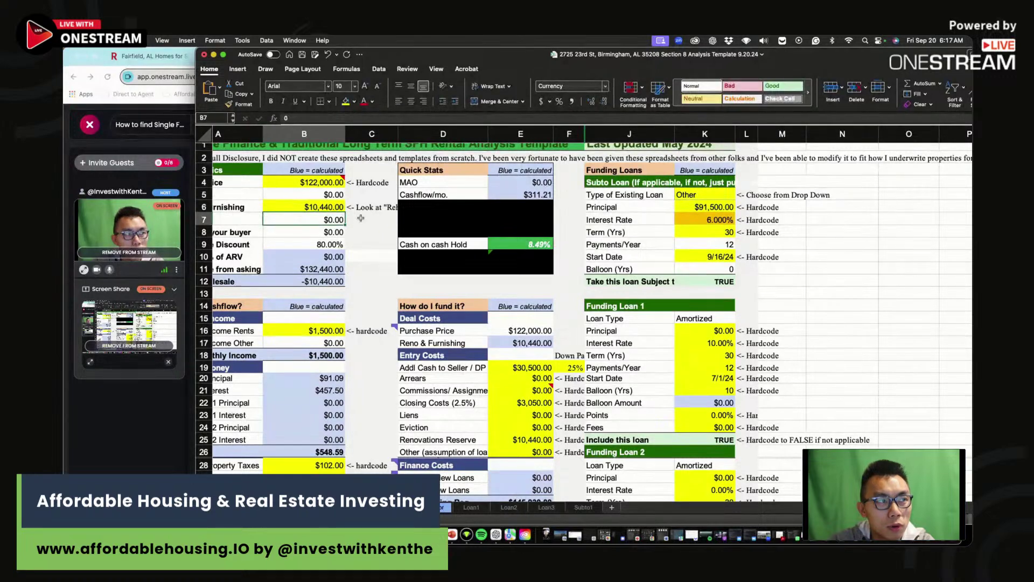
left_click(327, 207)
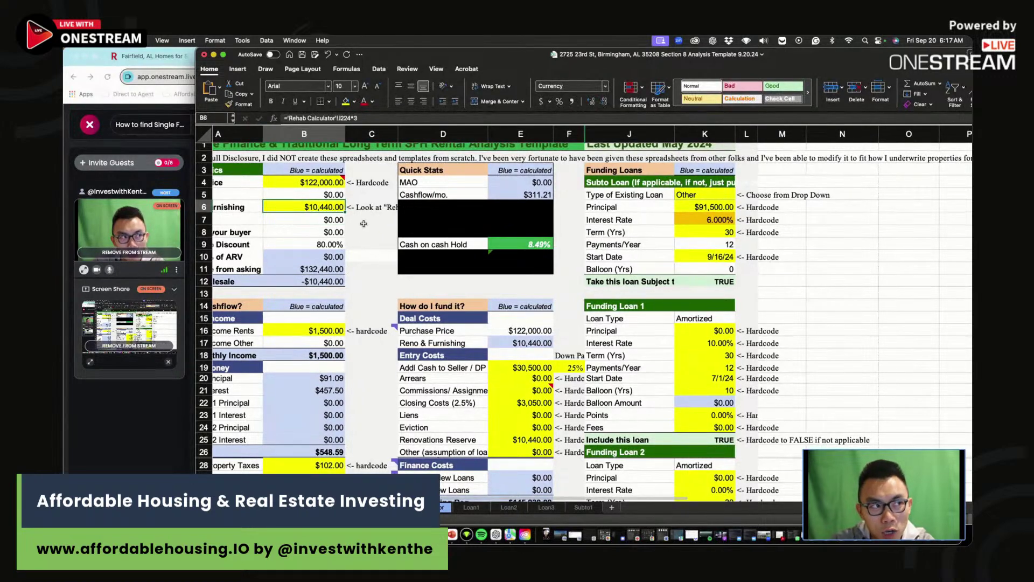
key("Up")
key("Up")
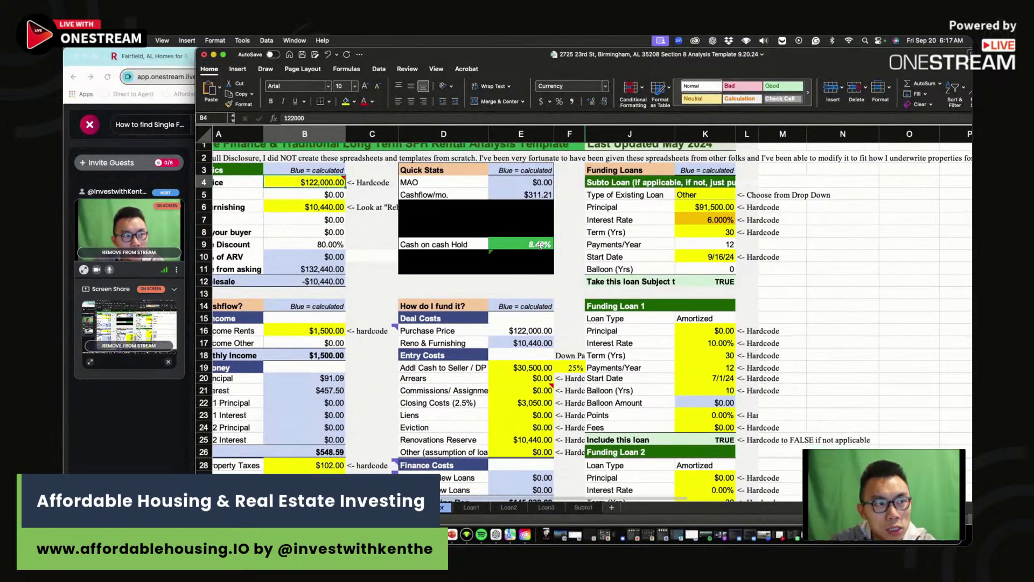
left_click(535, 240)
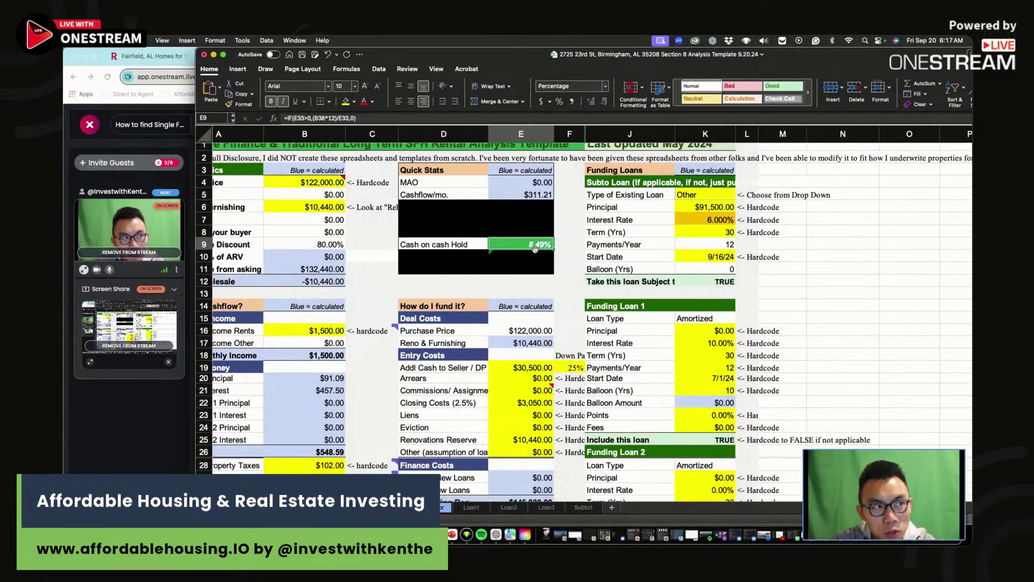
- Try asking prices of $116,000, $118,000 and $110,000
left_click(317, 182)
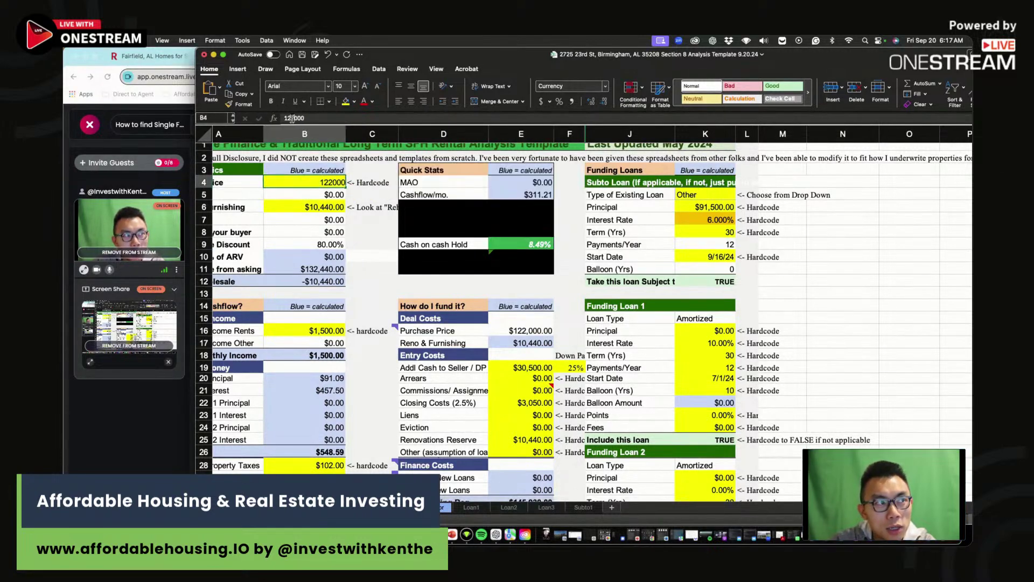
type("116000")
key("Return")
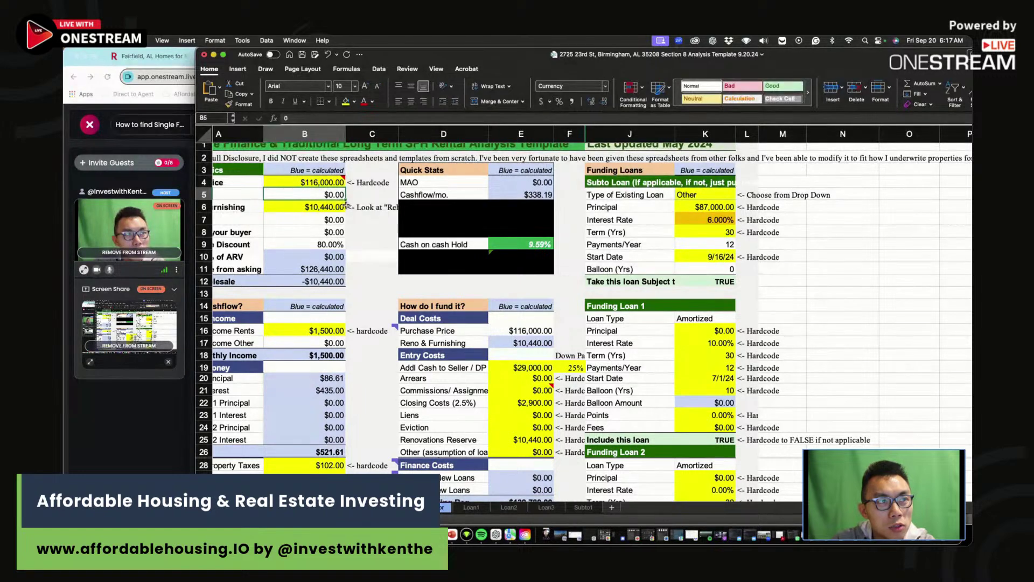
left_click(328, 186)
type("118000")
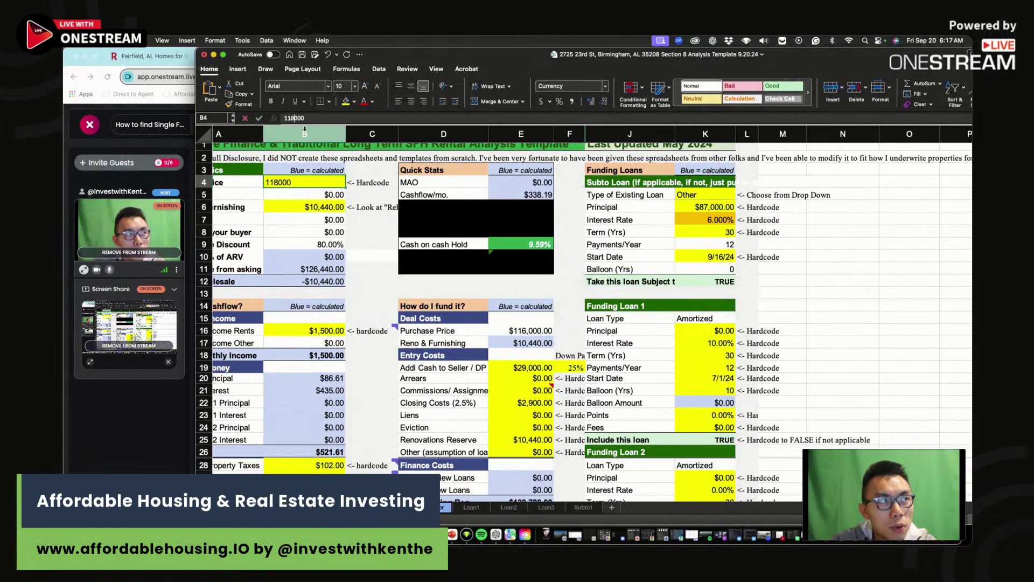
key("Return")
left_click(306, 182)
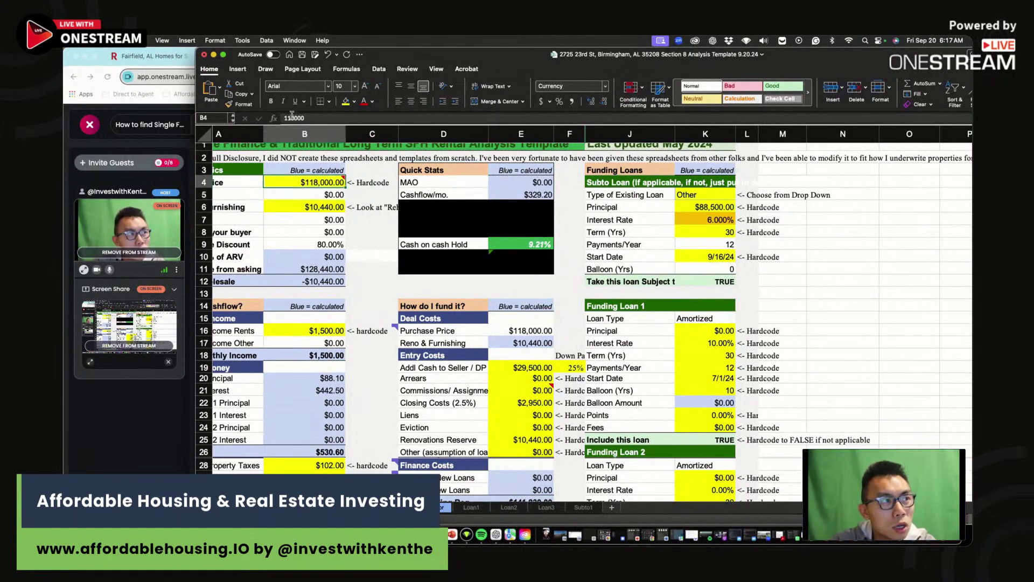
left_click(294, 118)
key("BackSpace")
type("0")
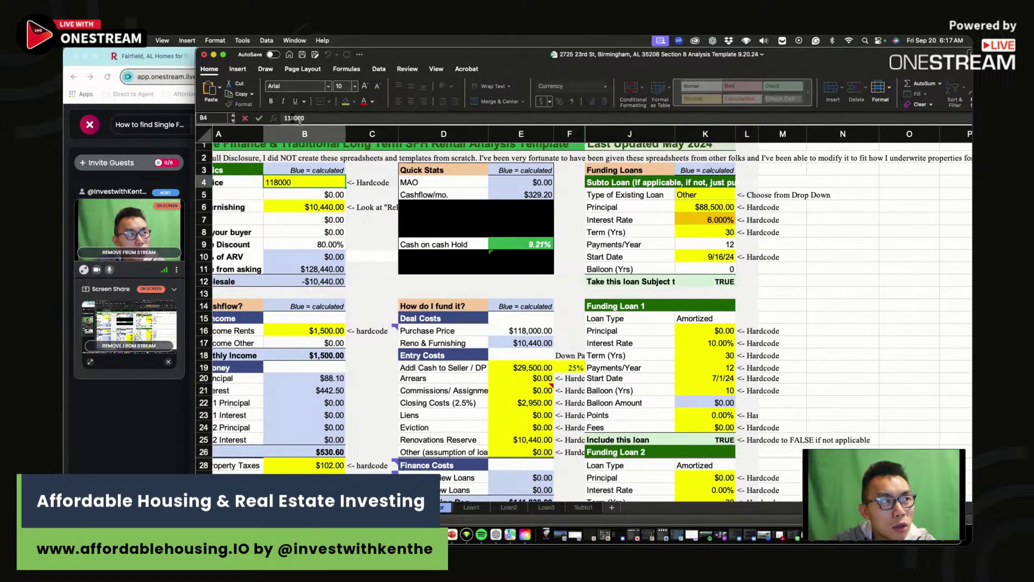
key("Return")
- Try $111,000, then settle the asking price at $112,000 for 10.38% cash on cash
left_click(316, 184)
left_click(292, 118)
key("BackSpace")
type("1")
key("Return")
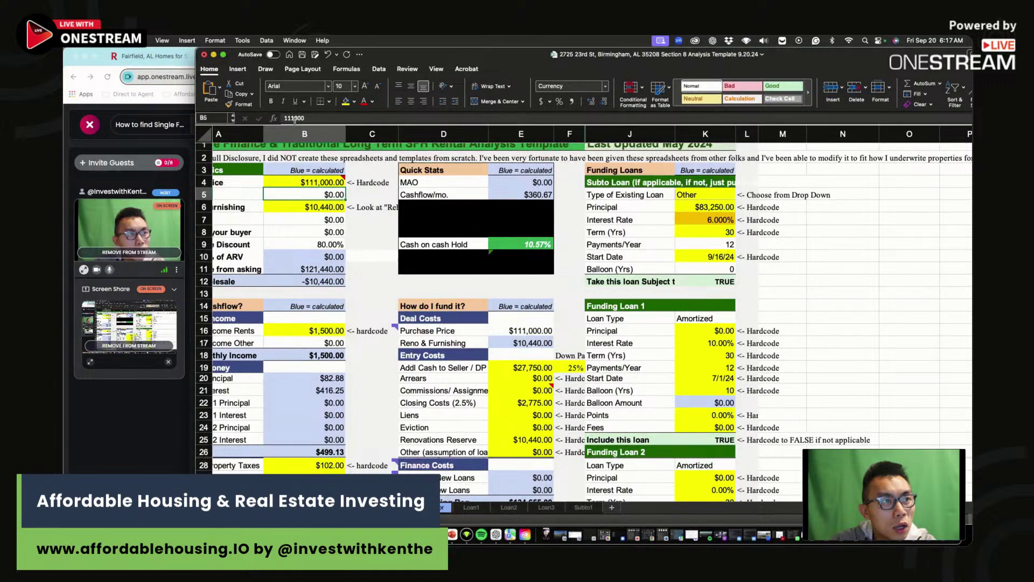
key("Up")
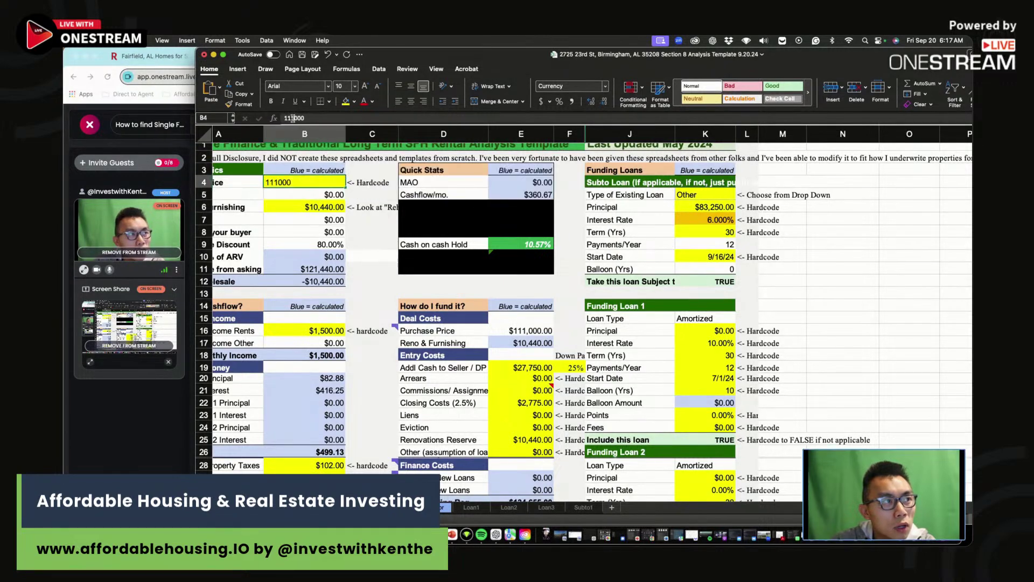
key("BackSpace")
type("2")
key("Return")
- Enter row 49's $112,000 purchase price
left_click(374, 244)
scroll(376, 249, "down", 3)
scroll(376, 248, "down", 8)
left_click(645, 375)
type("112000")
key("Tab")
scroll(668, 353, "up", 10)
type("10")
key("Escape")
scroll(666, 358, "down", 1)
key("Left")
scroll(647, 477, "down", 5)
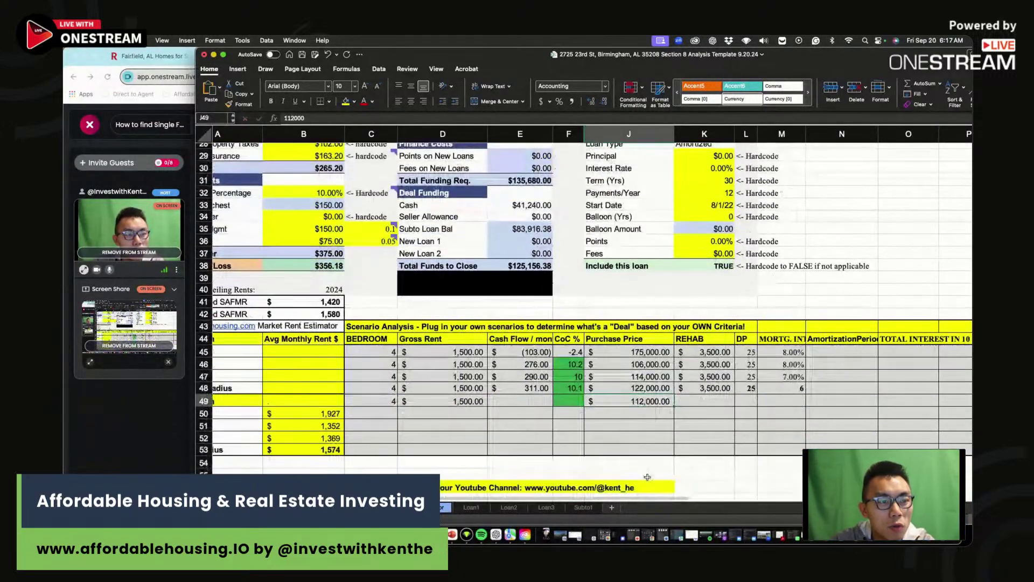
- Fill in row 49's $356 cash flow, 10.4 CoC, 25 down payment and 6 interest rate
left_click(532, 402)
type("356")
left_click(565, 401)
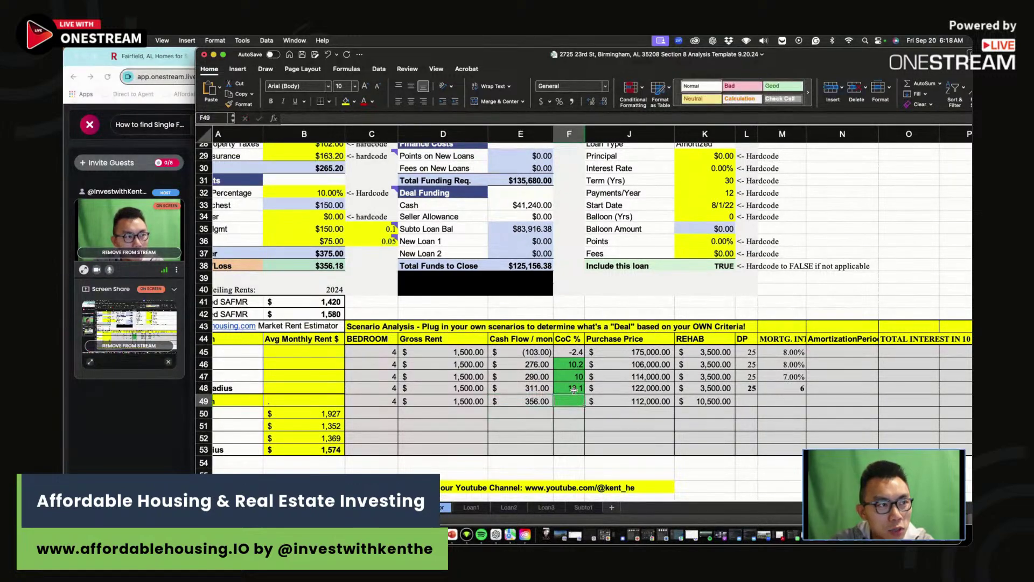
scroll(573, 401, "up", 10)
scroll(574, 400, "down", 10)
type("10.4")
left_click(748, 401)
type("25")
left_click(776, 399)
type("6")
key("Return")
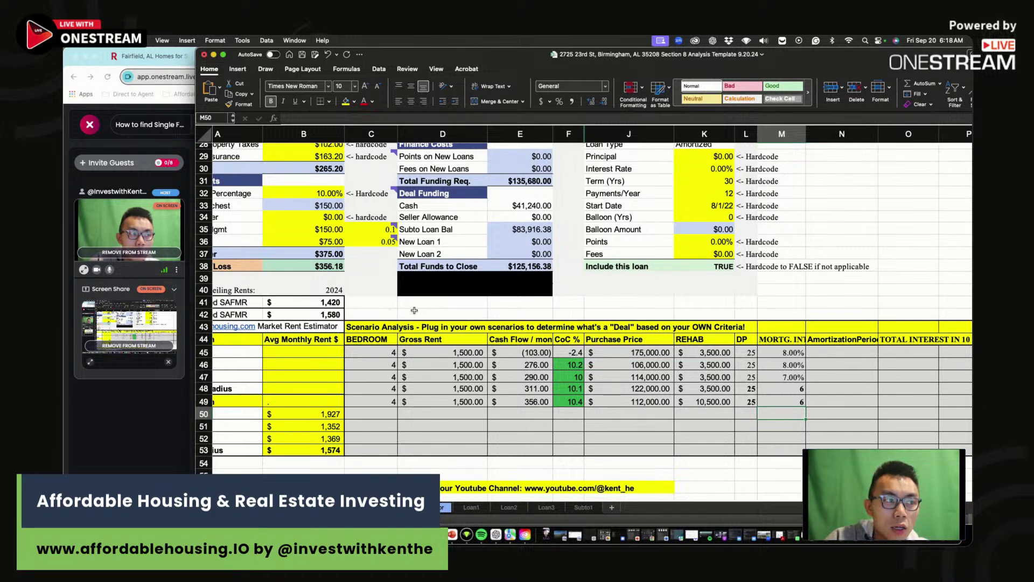
left_click(749, 401)
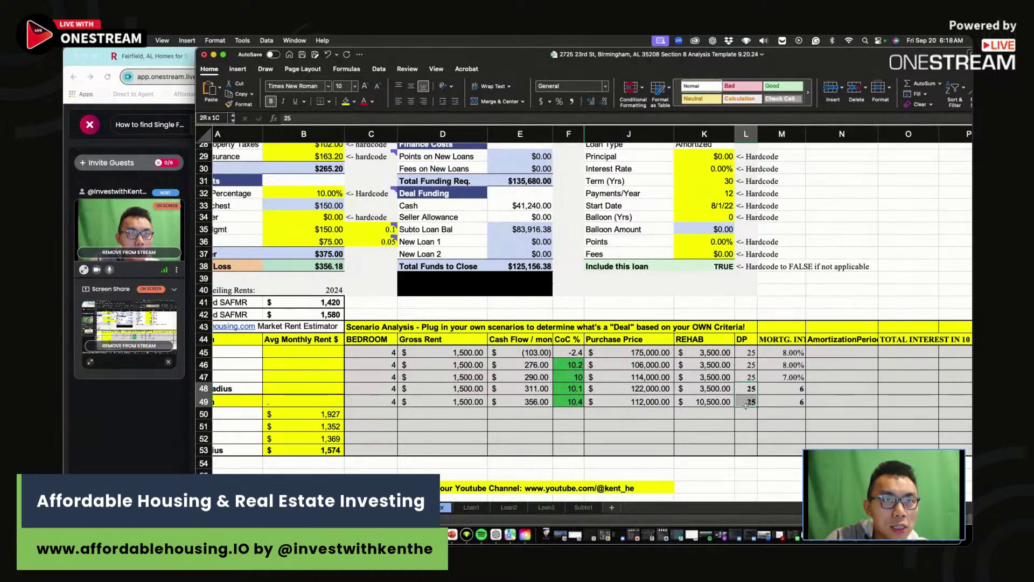
scroll(593, 388, "up", 5)
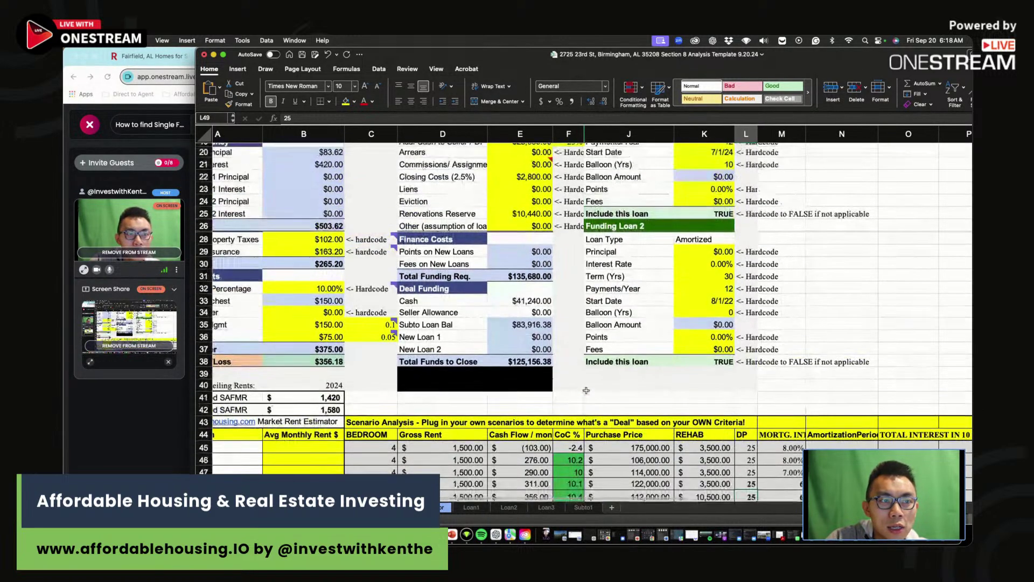
scroll(722, 420, "down", 4)
left_click(717, 418)
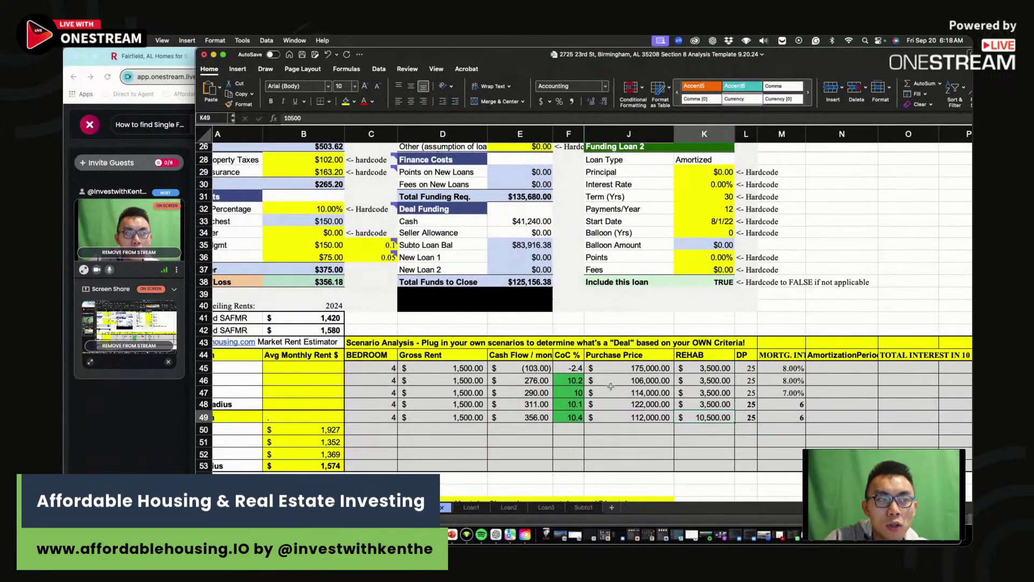
scroll(610, 385, "up", 10)
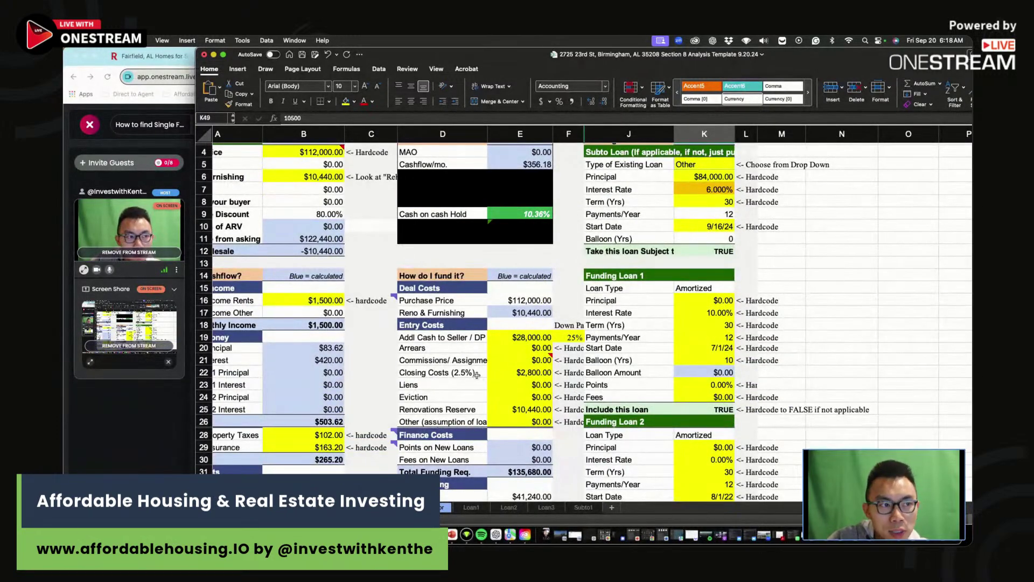
scroll(475, 377, "up", 2)
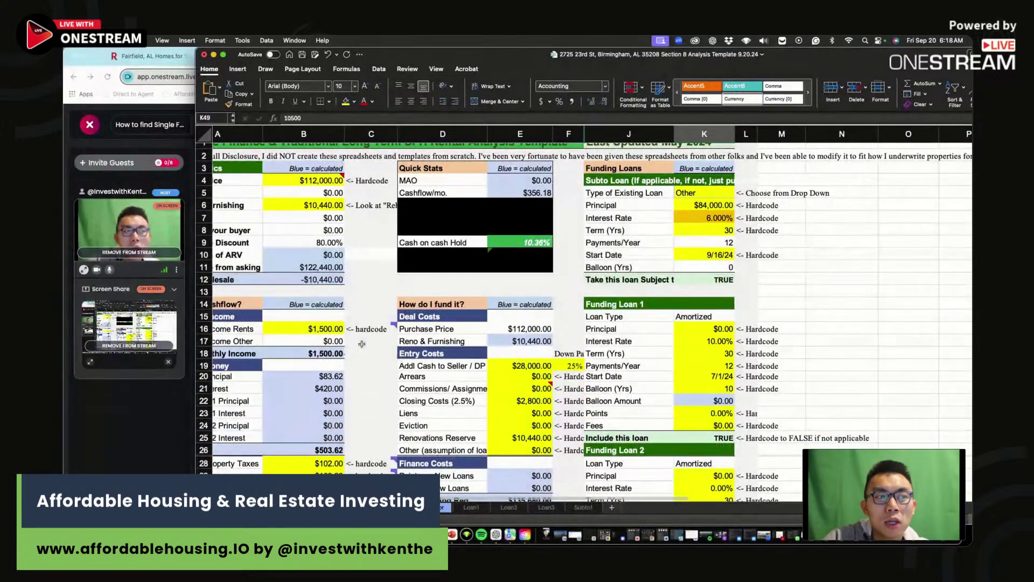
left_click(371, 282)
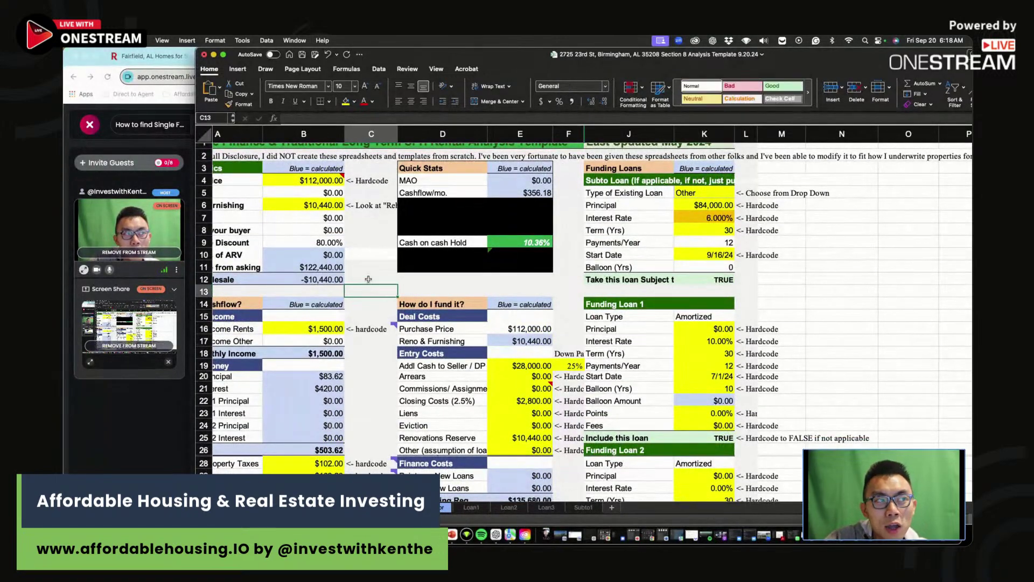
left_click(369, 286)
left_click_drag(371, 279, 371, 285)
left_click(371, 288)
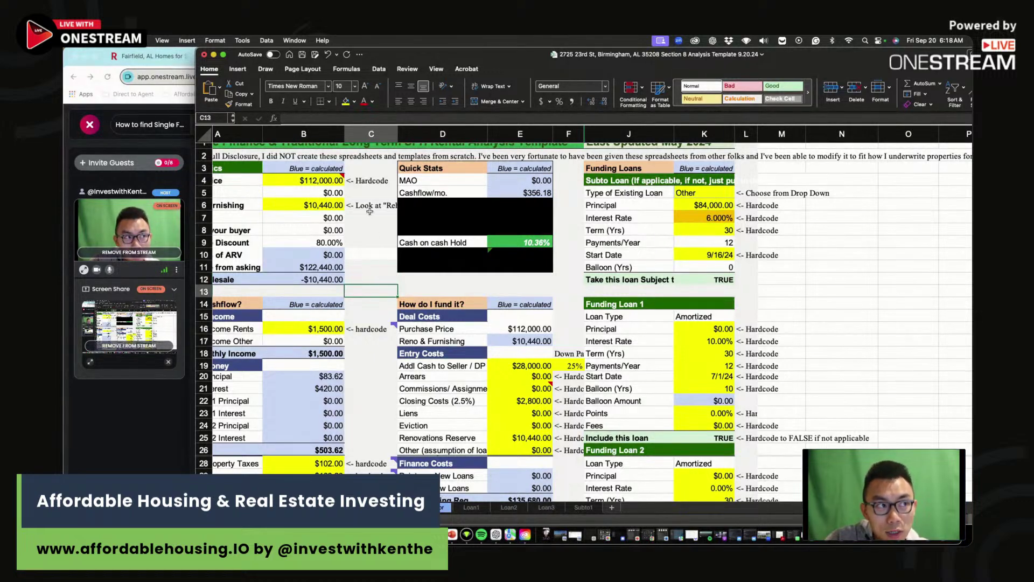
left_click(532, 242)
left_click(323, 204)
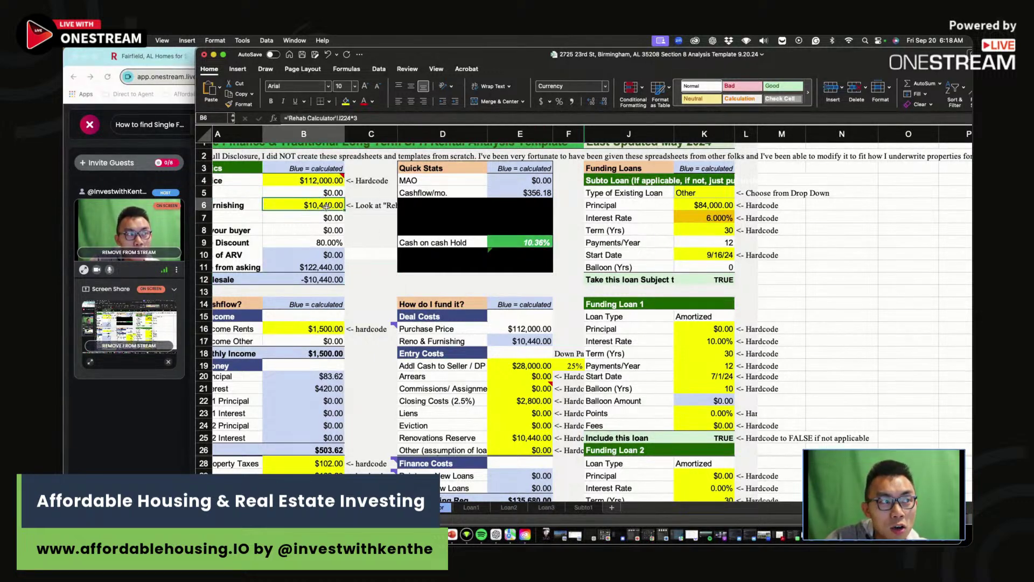
left_click(521, 244)
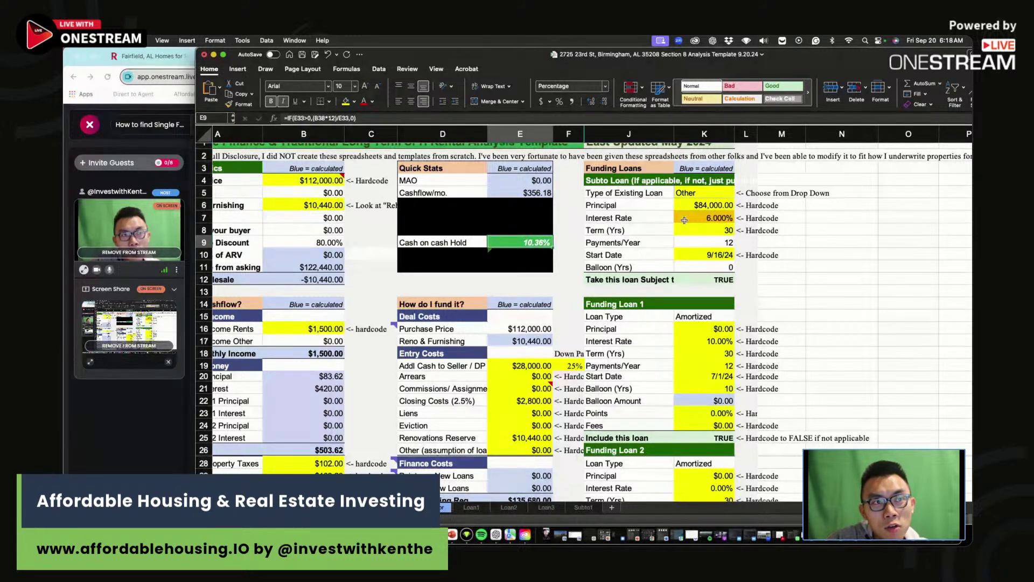
left_click(684, 220)
left_click(516, 238)
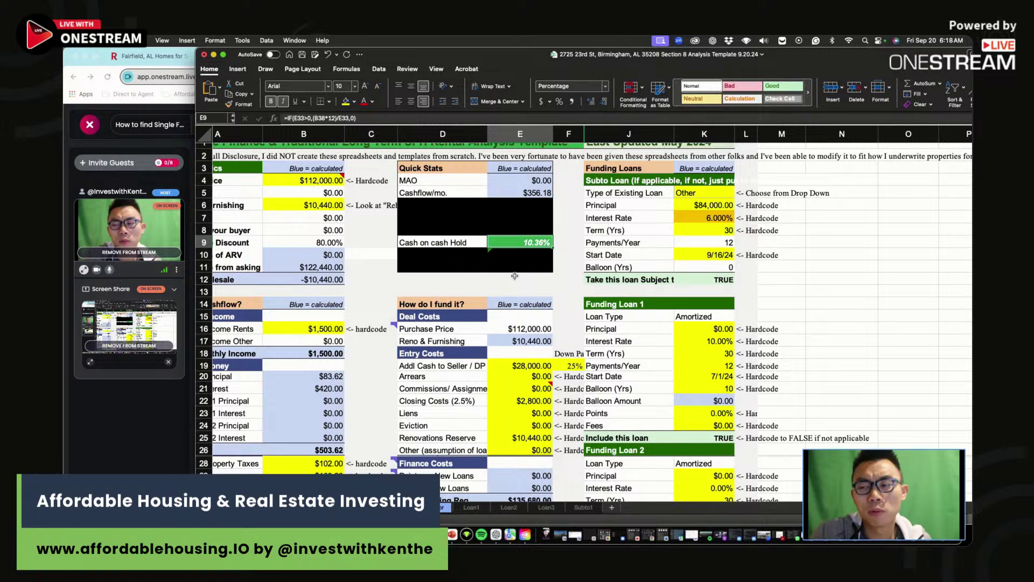
scroll(514, 276, "right", 2)
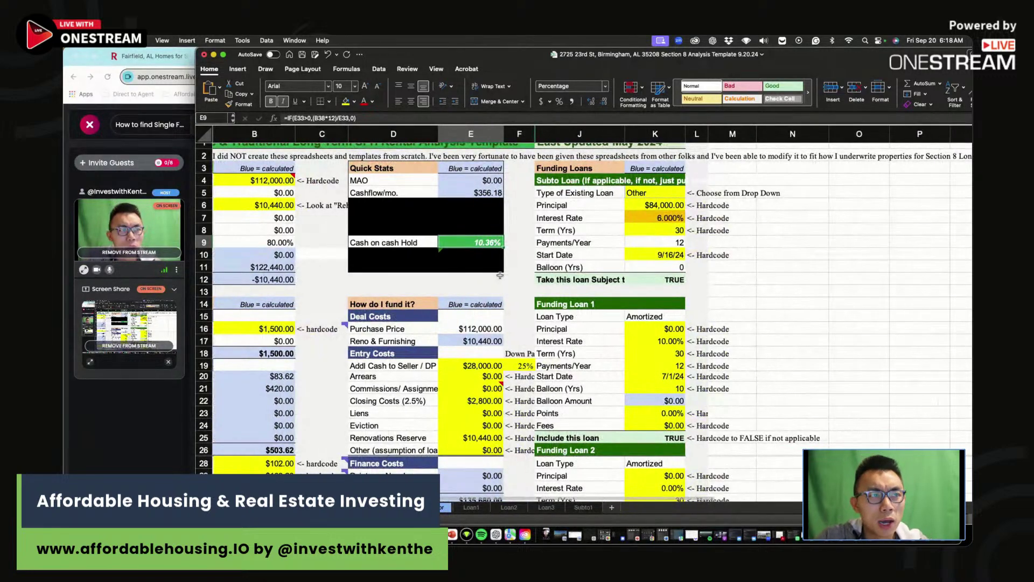
scroll(428, 279, "right", 1)
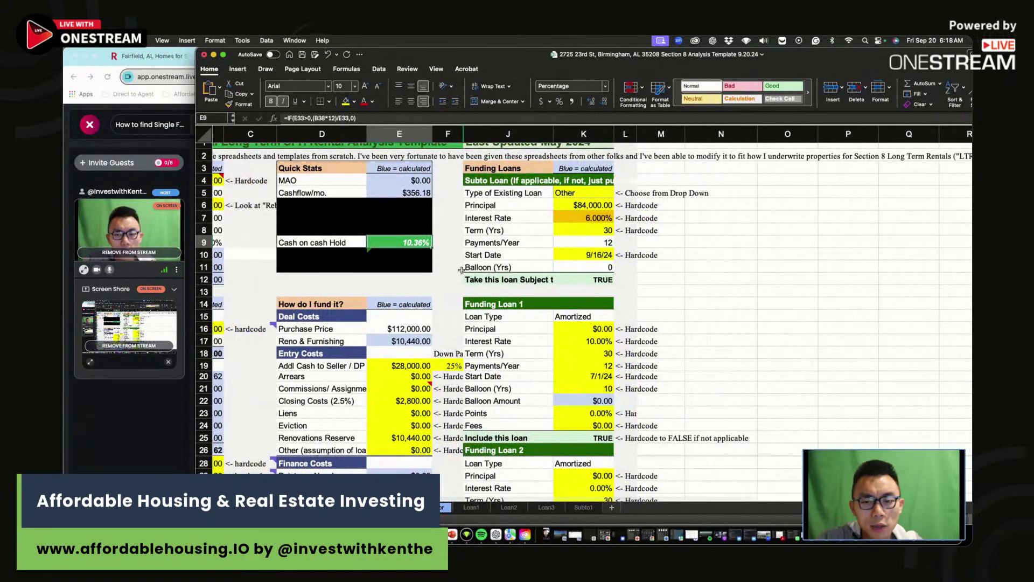
scroll(455, 261, "right", 1)
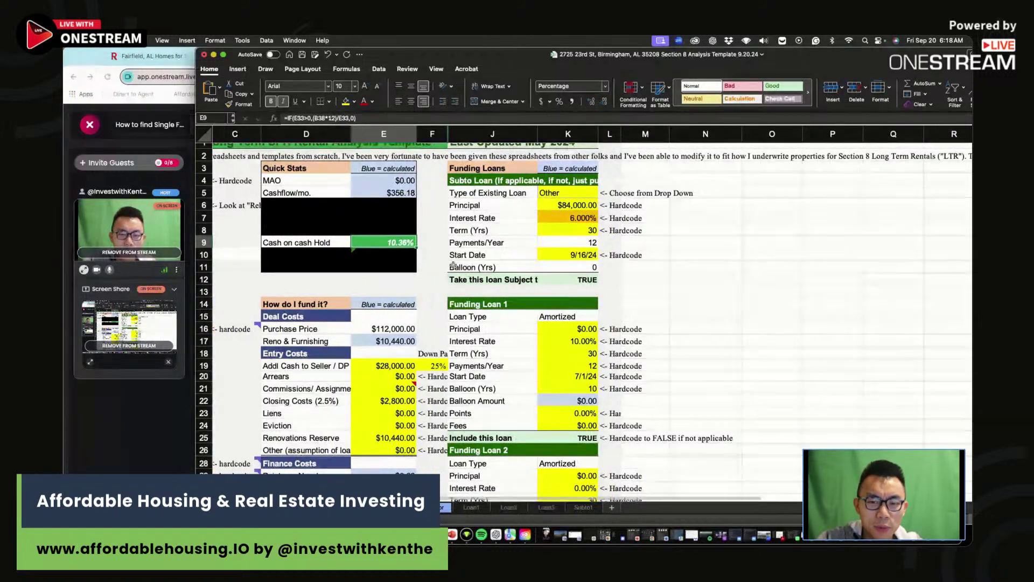
scroll(437, 273, "right", 1)
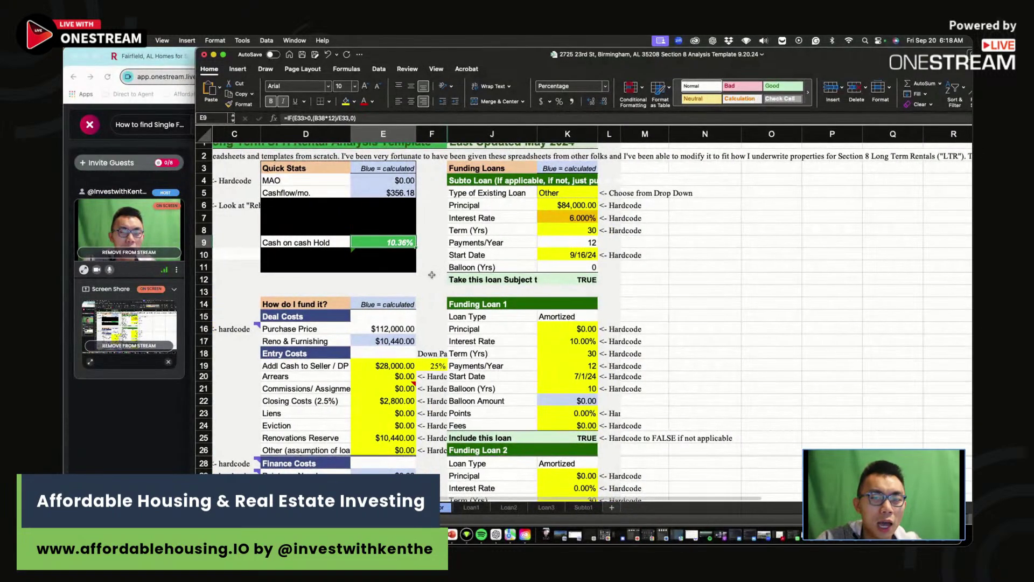
scroll(426, 276, "left", 1)
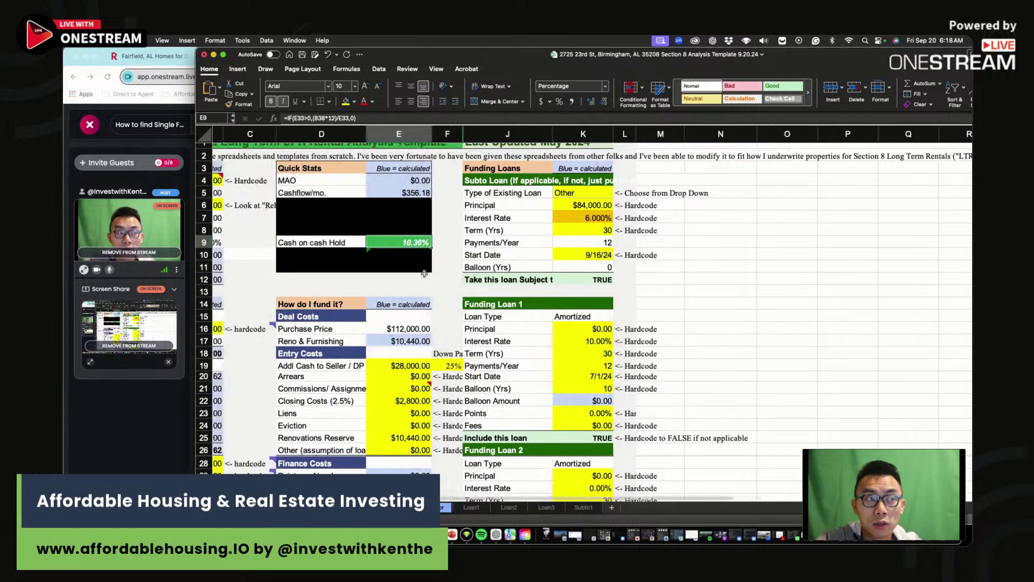
left_click_drag(745, 267, 574, 284)
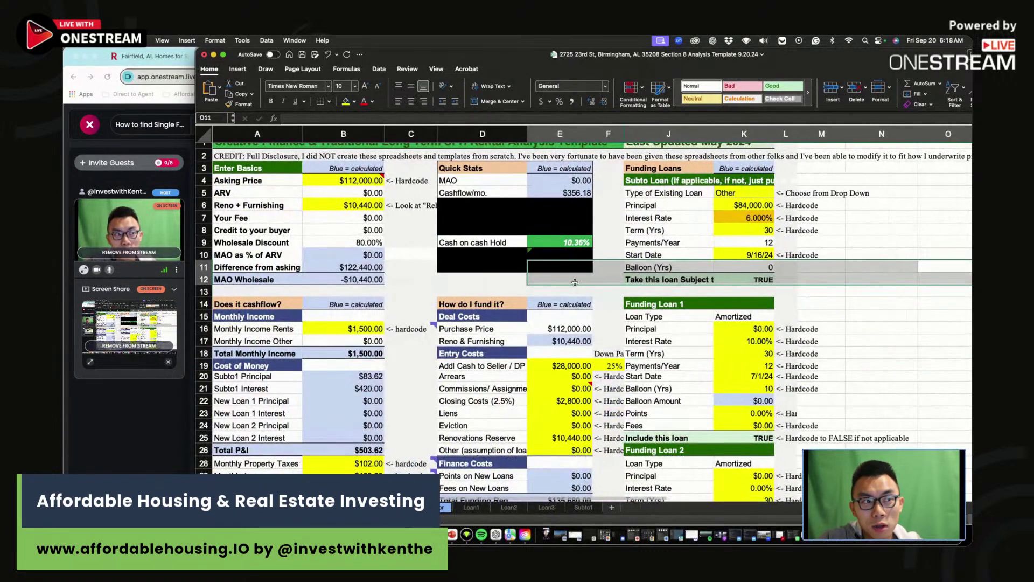
left_click(575, 282)
scroll(575, 282, "right", 1)
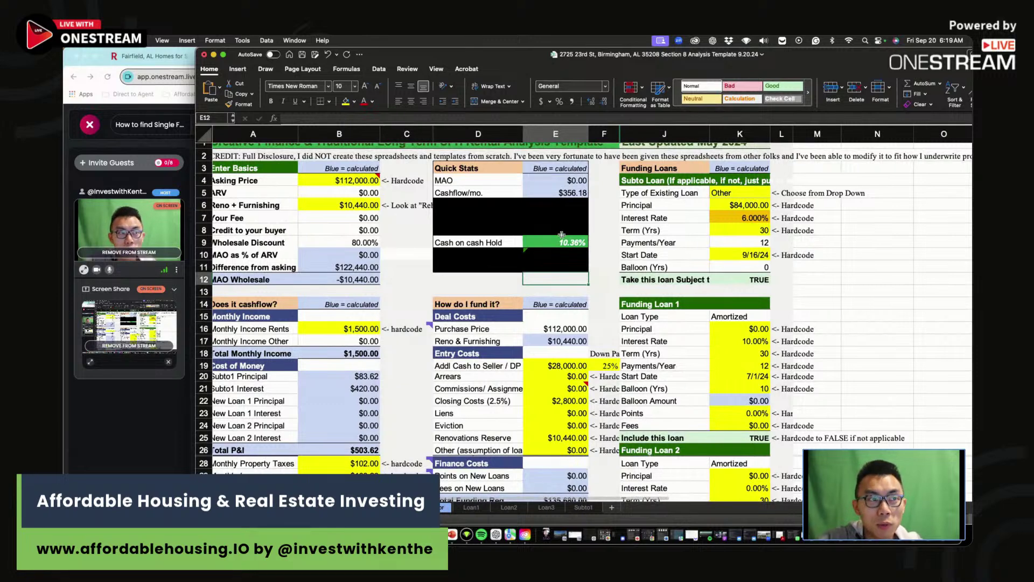
left_click(570, 194)
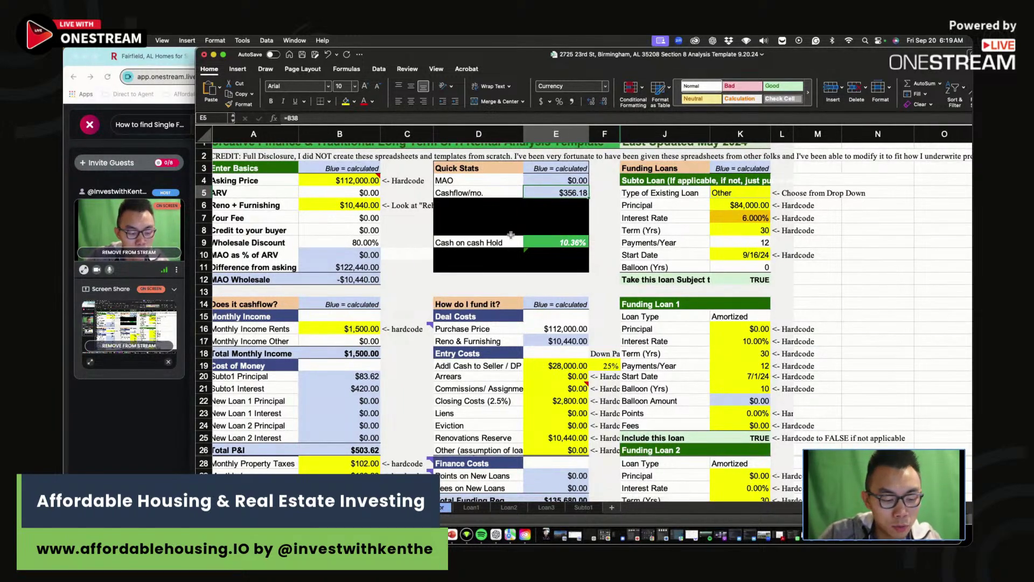
scroll(538, 259, "left", 1)
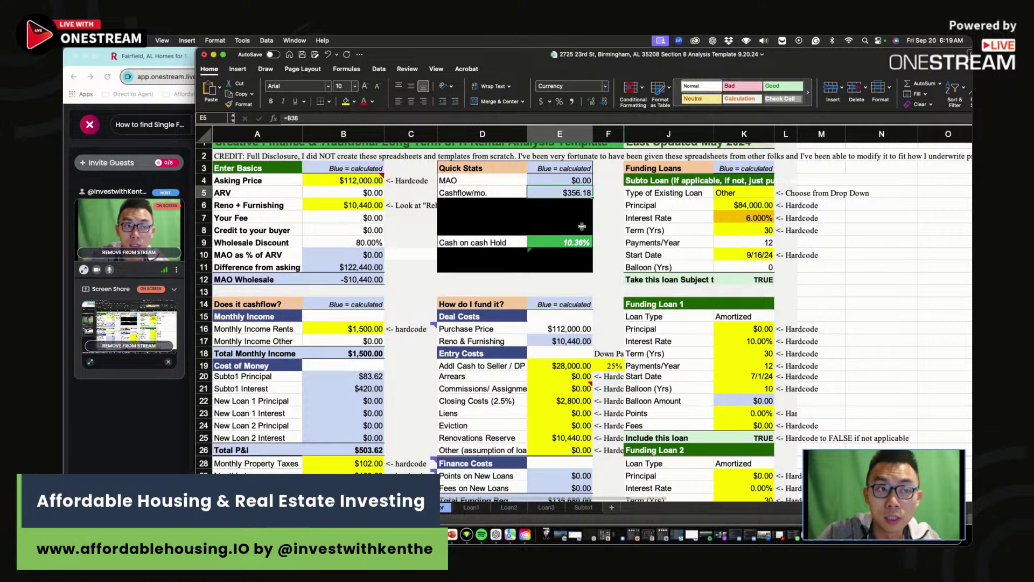
left_click(573, 281)
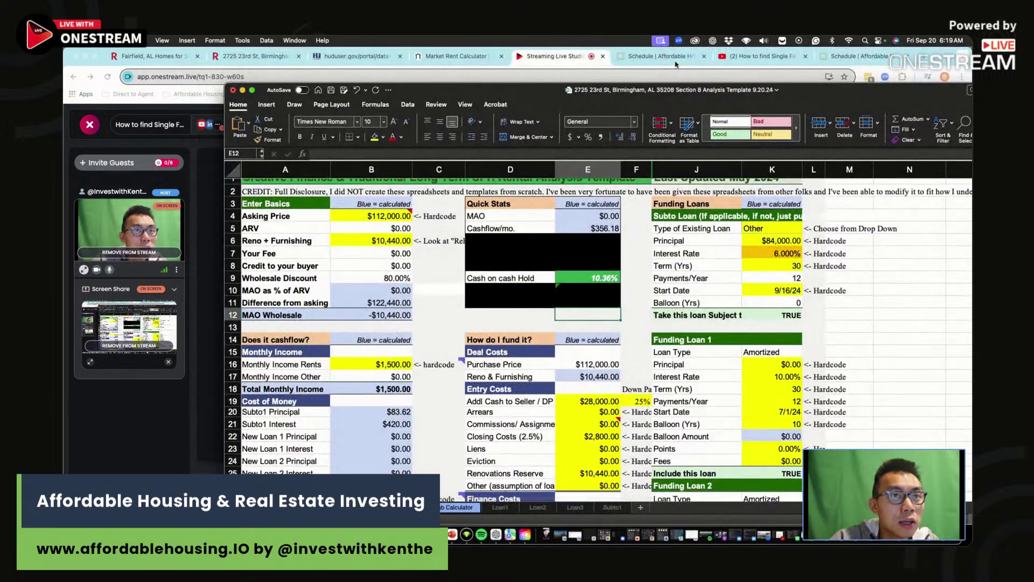
- View the Affordable Housing site's Get Deal Analysis Tool page, then return to the Excel workbook
left_click(862, 58)
scroll(670, 168, "up", 3)
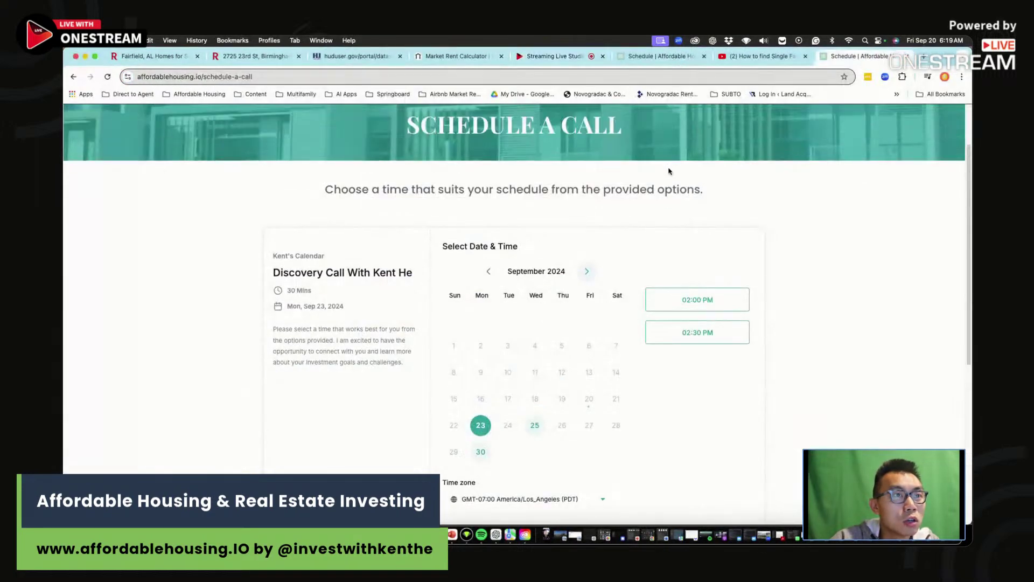
left_click(868, 135)
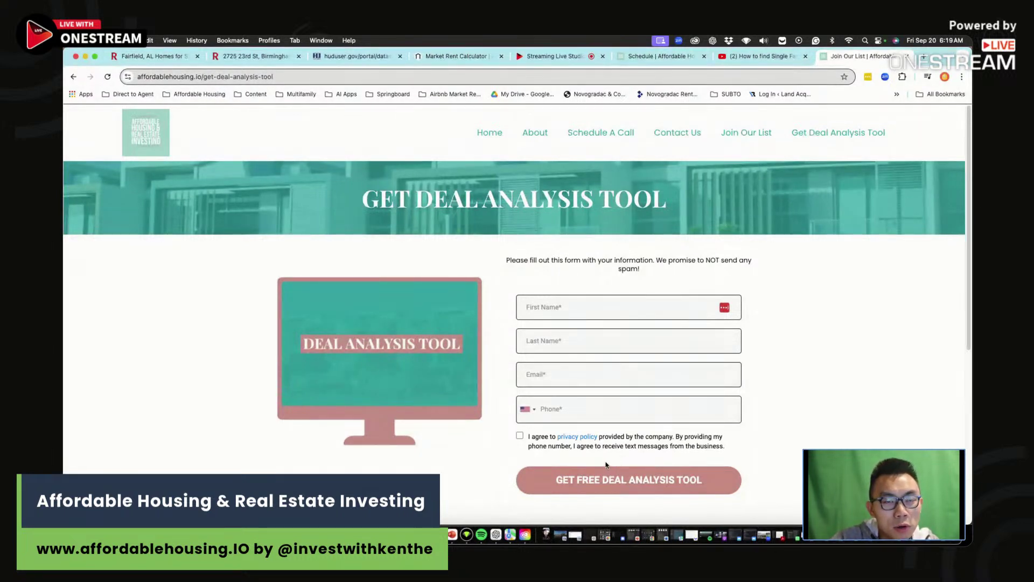
key("super+Tab")
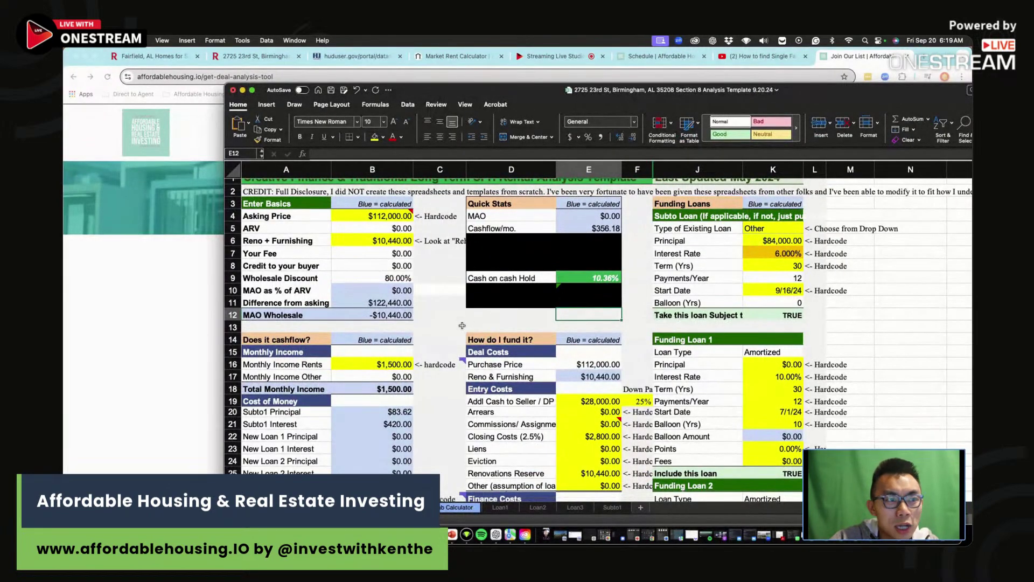
- Follow the Renovations Reserve link to the Rehab Calculator repairs and inspect the $1,500 permit cost
left_click(507, 476)
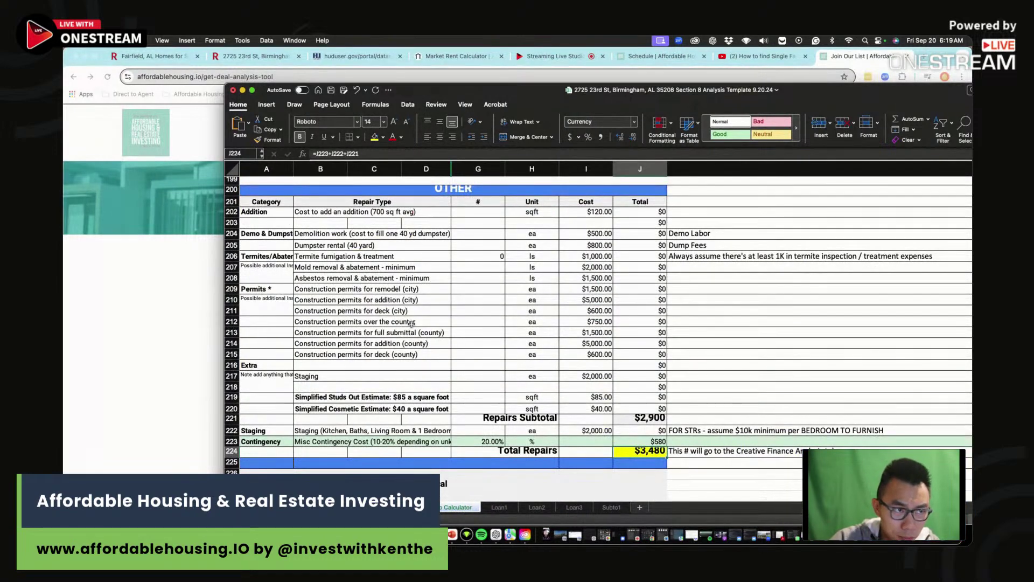
left_click_drag(577, 233, 587, 366)
left_click(591, 333)
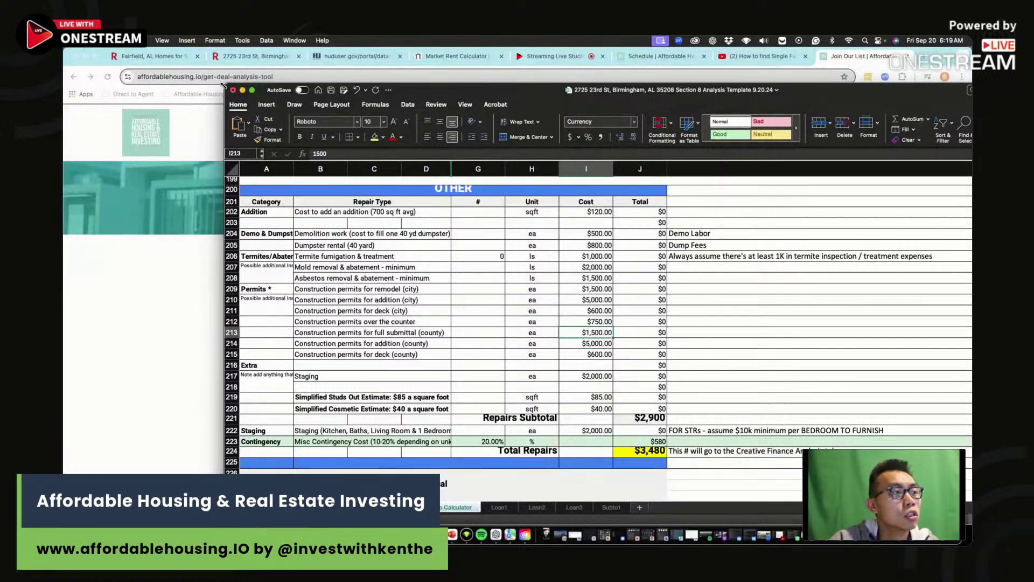
- Resize and shift the Excel window left, then bring the OneStream streaming studio forward
mouse_move(229, 85)
left_mouse_down()
mouse_move(300, 127)
mouse_move(231, 99)
mouse_move(220, 78)
left_mouse_up()
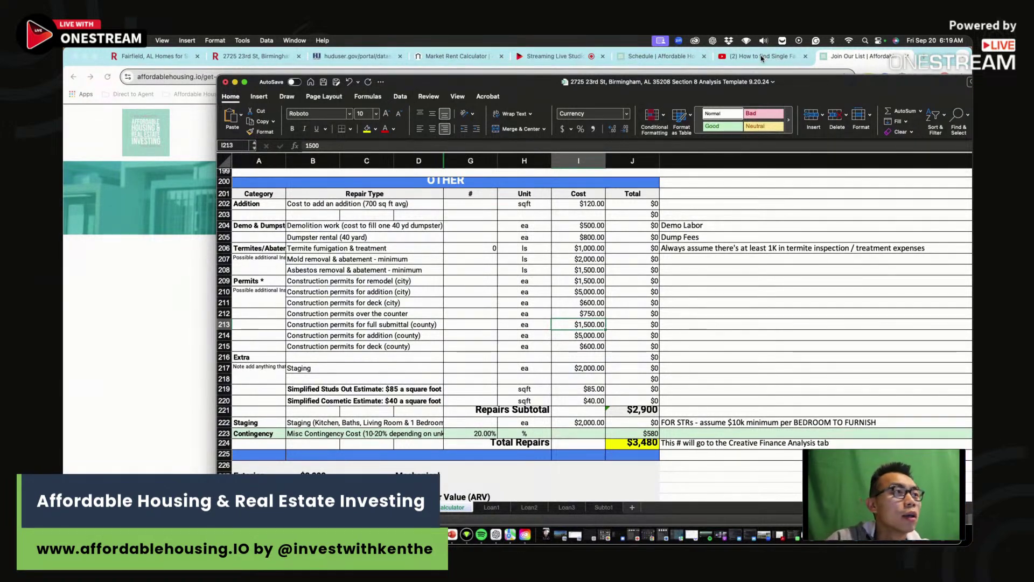
left_click_drag(821, 84, 753, 85)
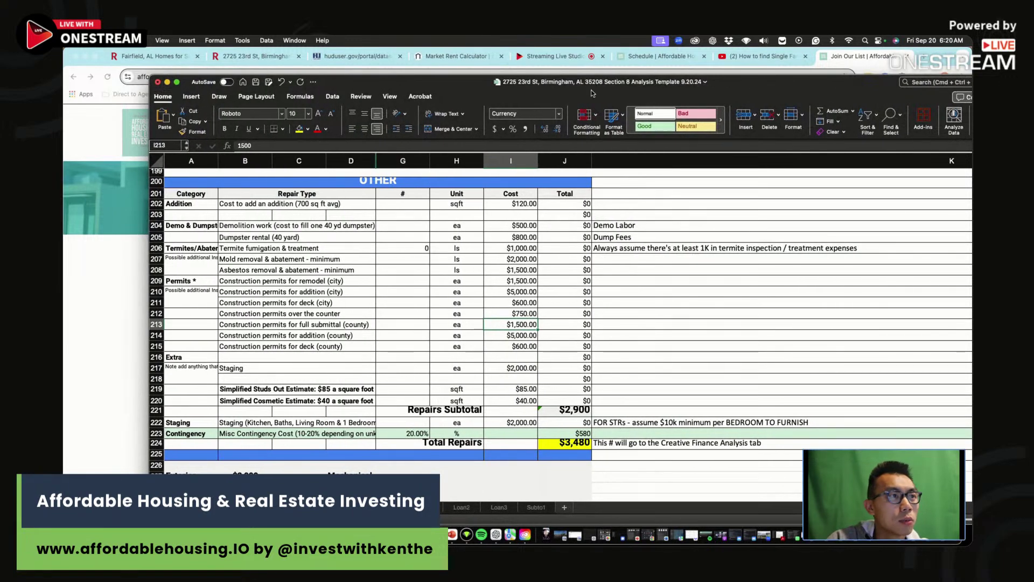
left_click(551, 56)
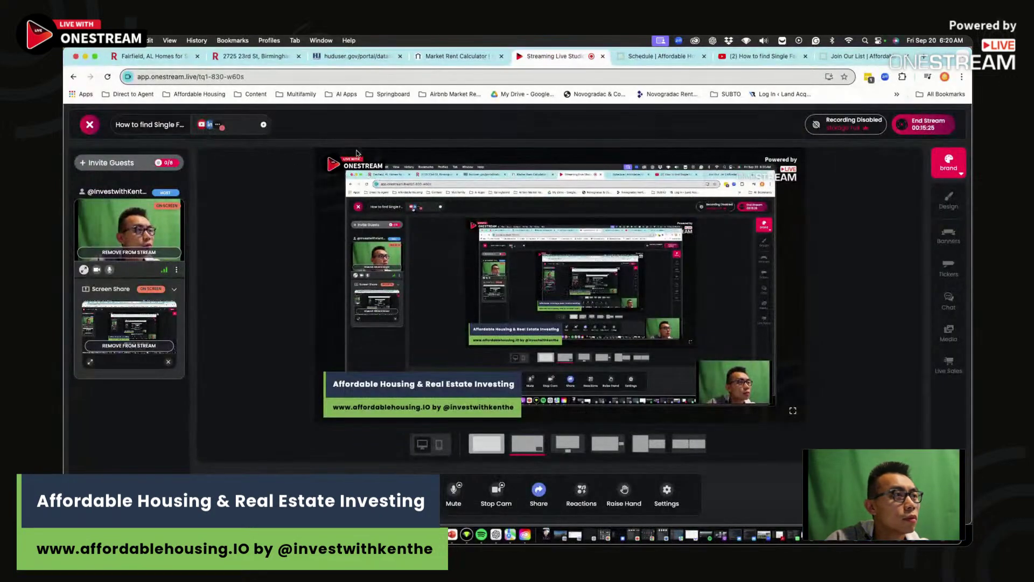